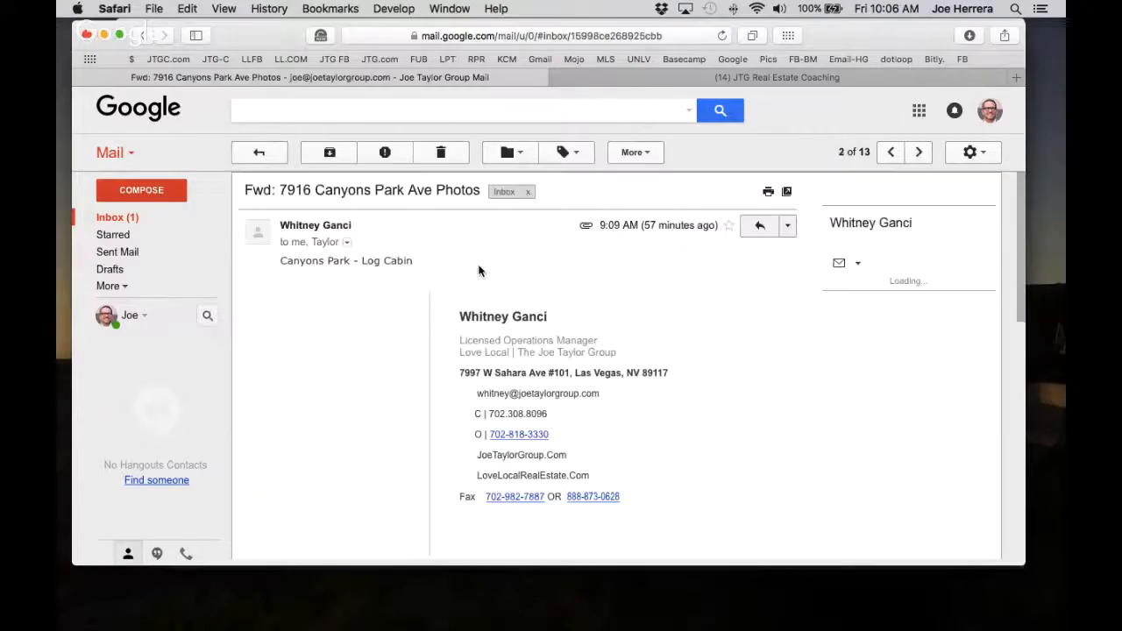
{"action": "scroll", "coordinate": [500, 343], "scroll_direction": "down", "scroll_amount": 5}
{"action": "scroll", "coordinate": [500, 343], "scroll_direction": "down", "scroll_amount": 5}
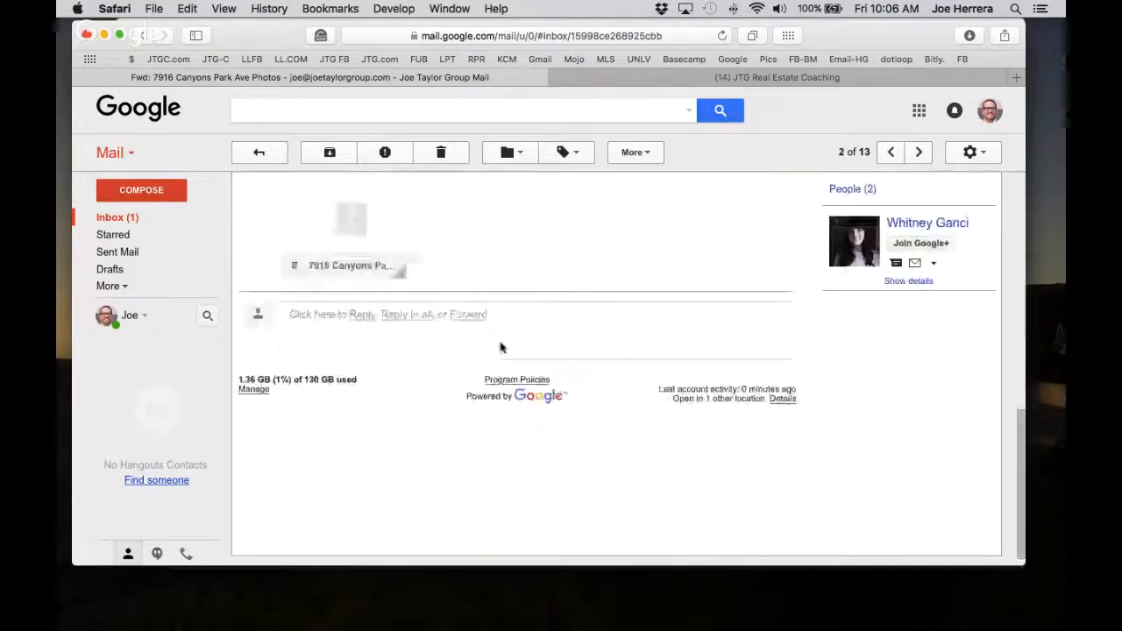
{"action": "left_click", "coordinate": [320, 261]}
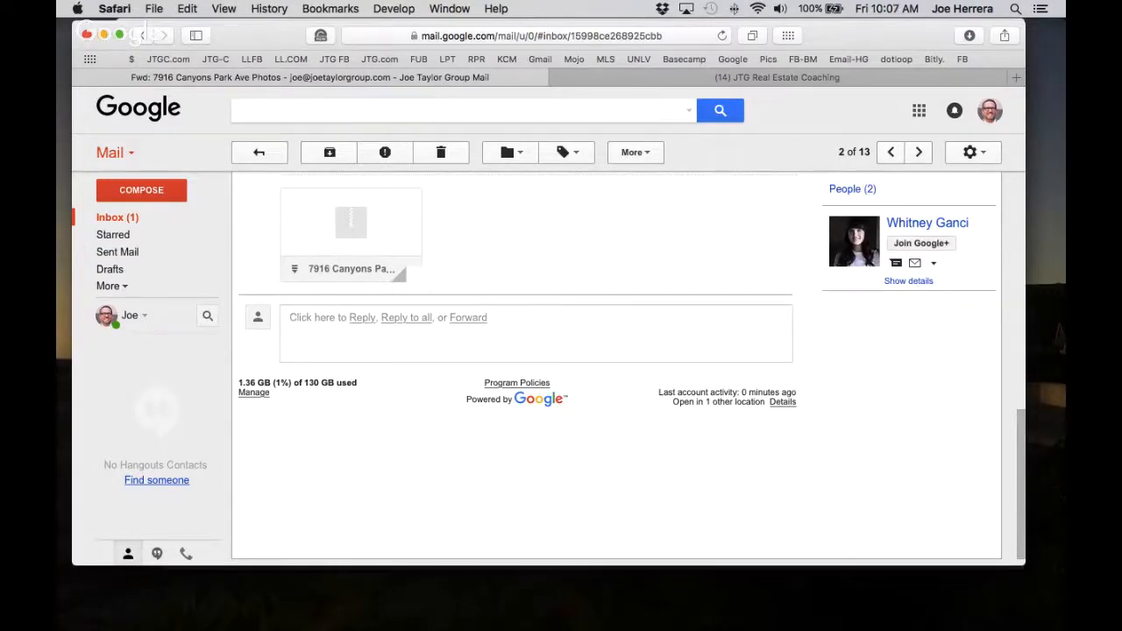
{"action": "key", "text": "super+Tab"}
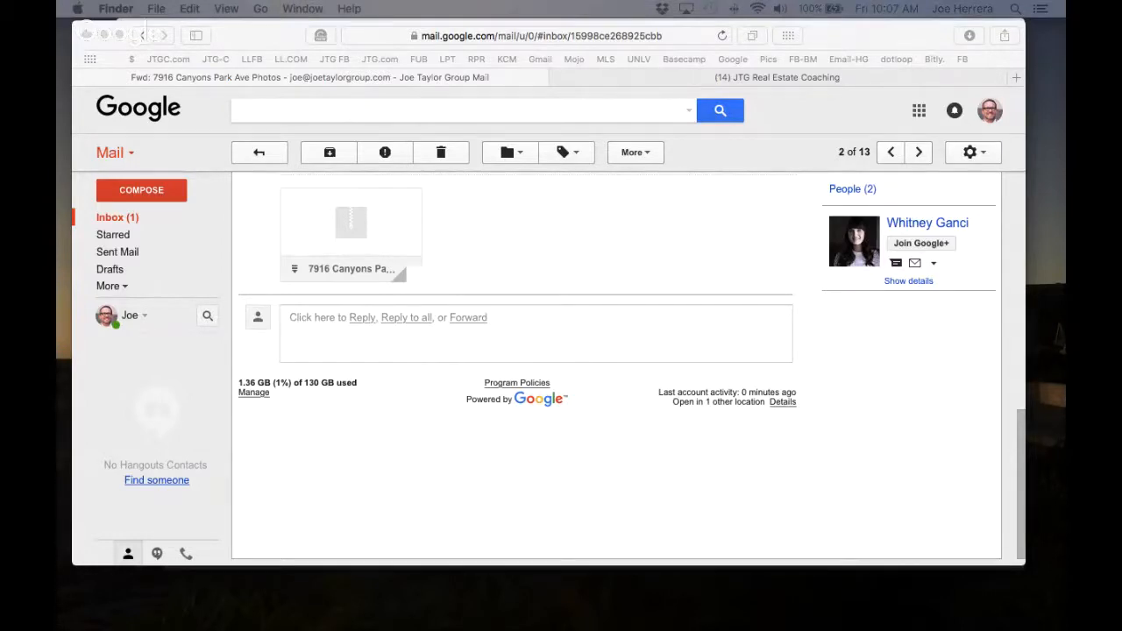
{"action": "key", "text": "super+n"}
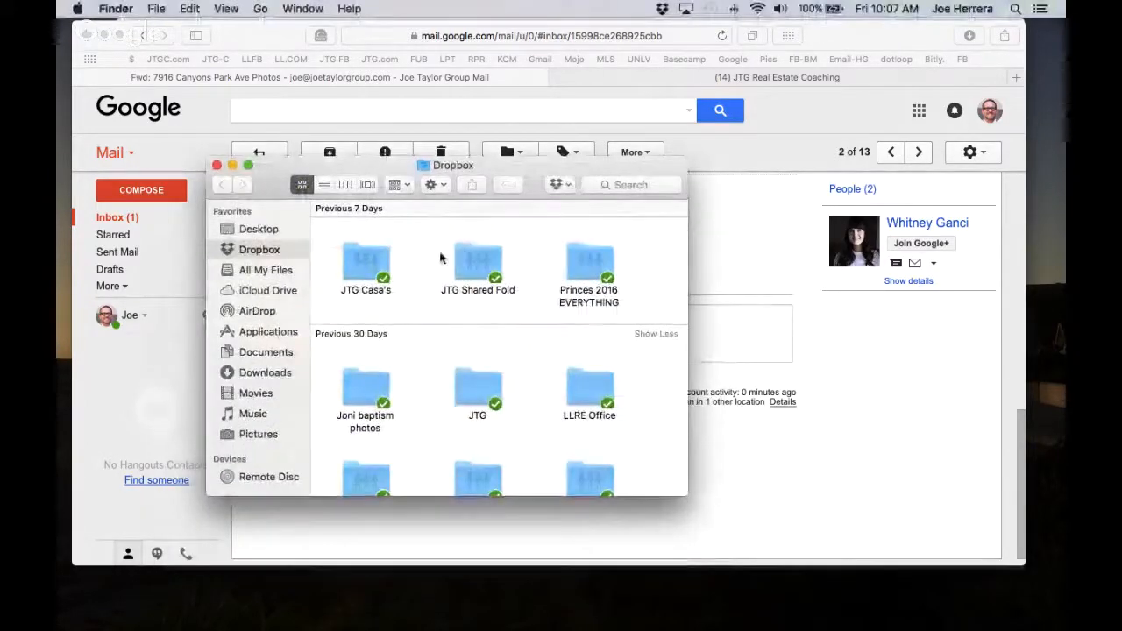
{"action": "double_click", "coordinate": [366, 260]}
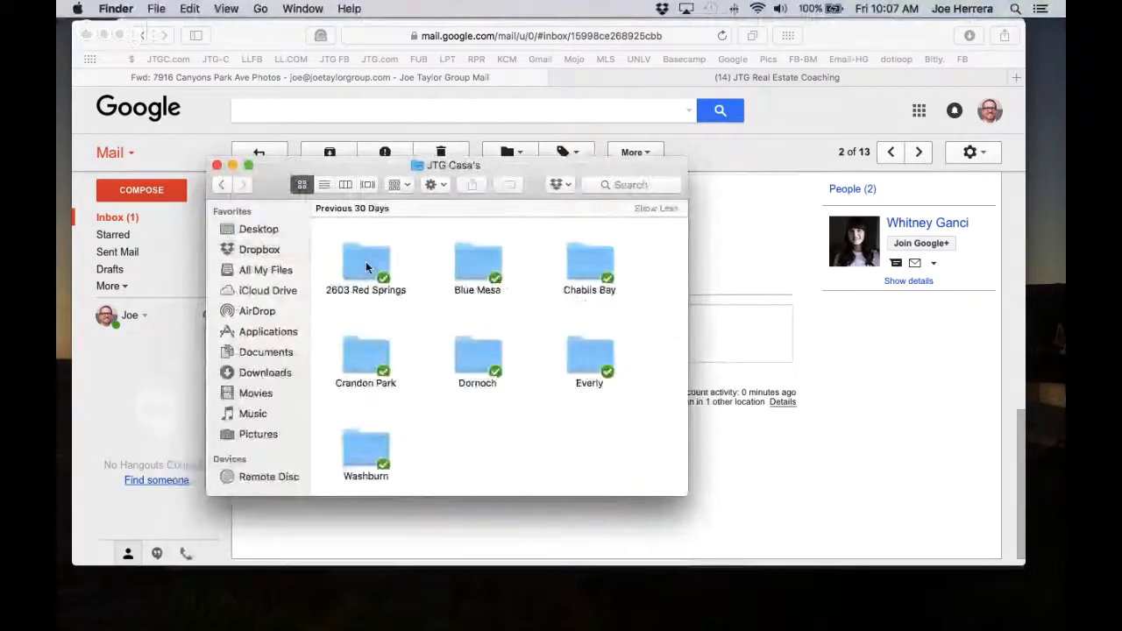
{"action": "scroll", "coordinate": [436, 268], "scroll_direction": "up", "scroll_amount": 2}
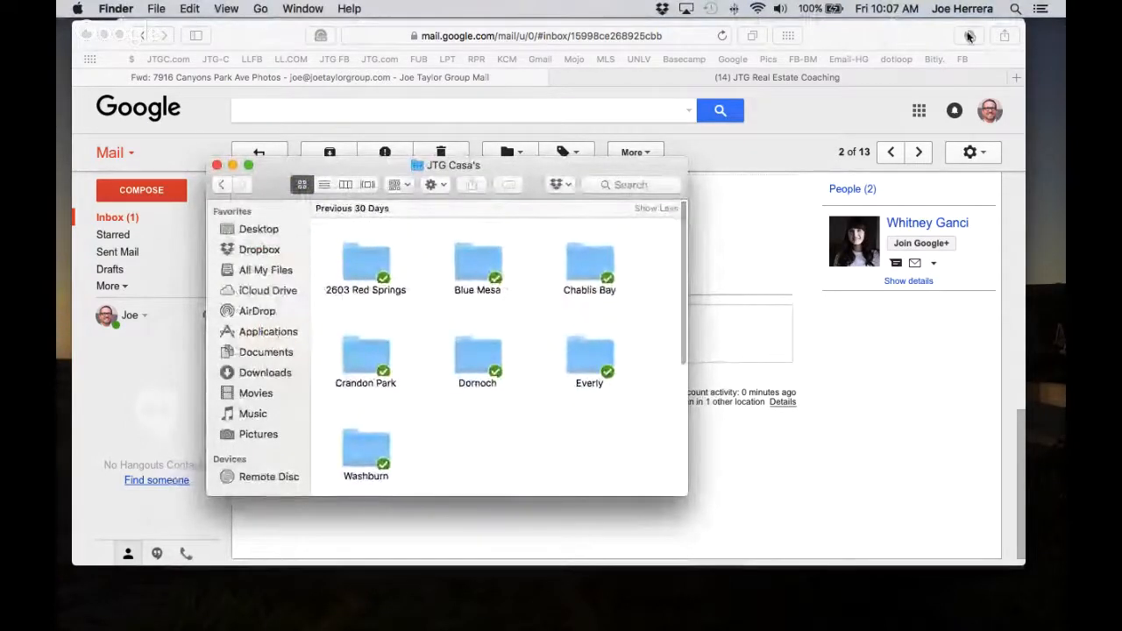
{"action": "left_click", "coordinate": [968, 35]}
{"action": "left_click", "coordinate": [969, 35]}
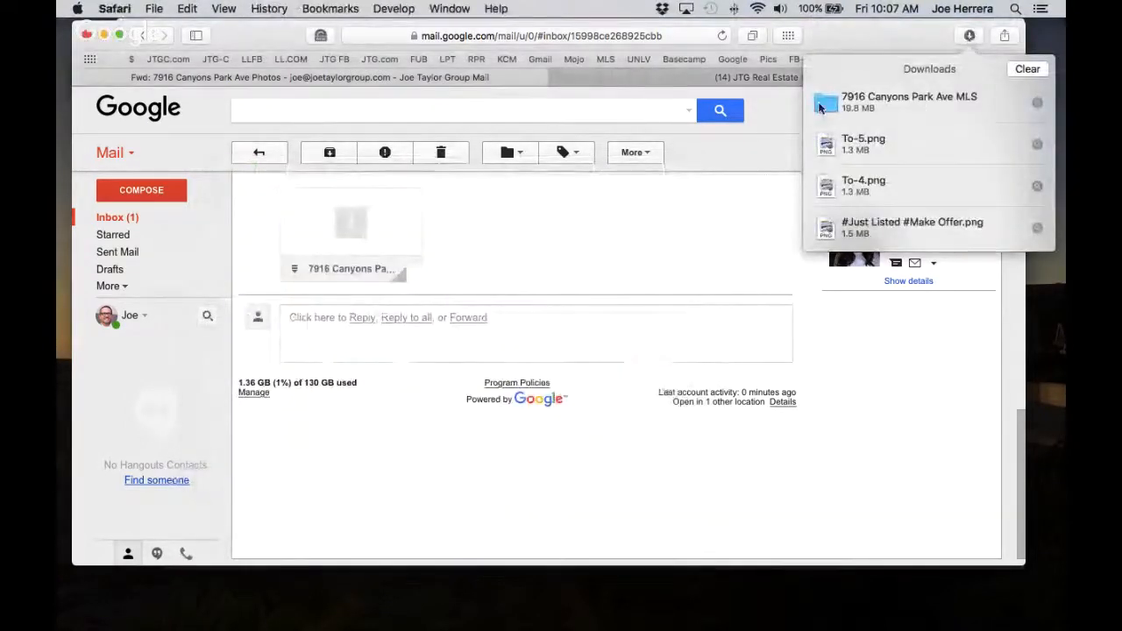
{"action": "left_click_drag", "start_coordinate": [822, 108], "coordinate": [924, 190]}
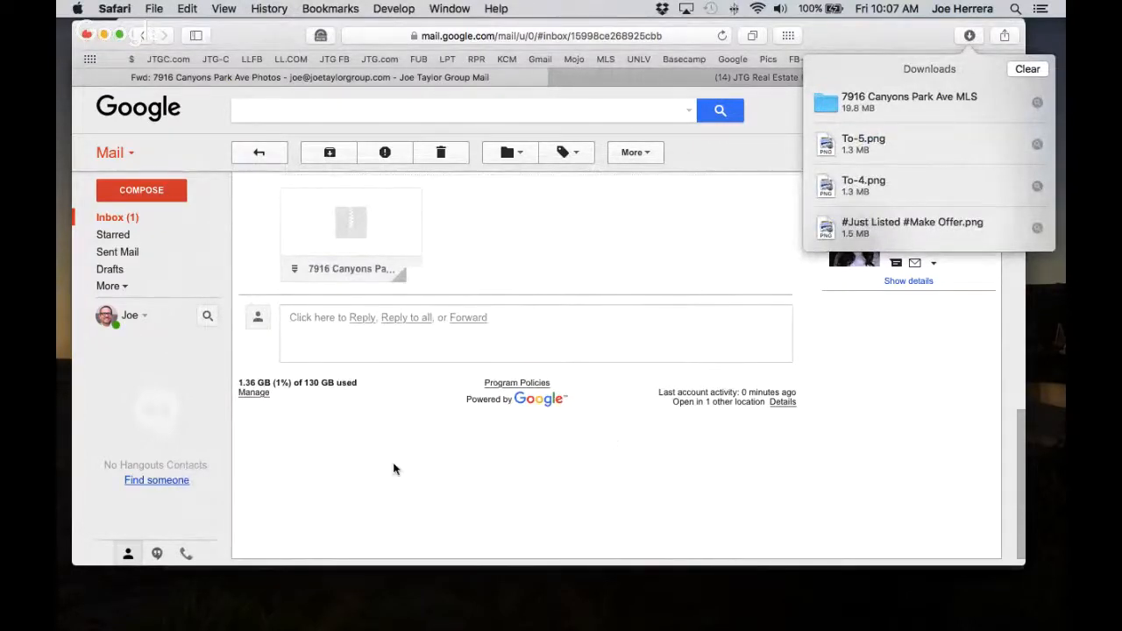
{"action": "left_click", "coordinate": [453, 491]}
{"action": "key", "text": "ctrl+Up"}
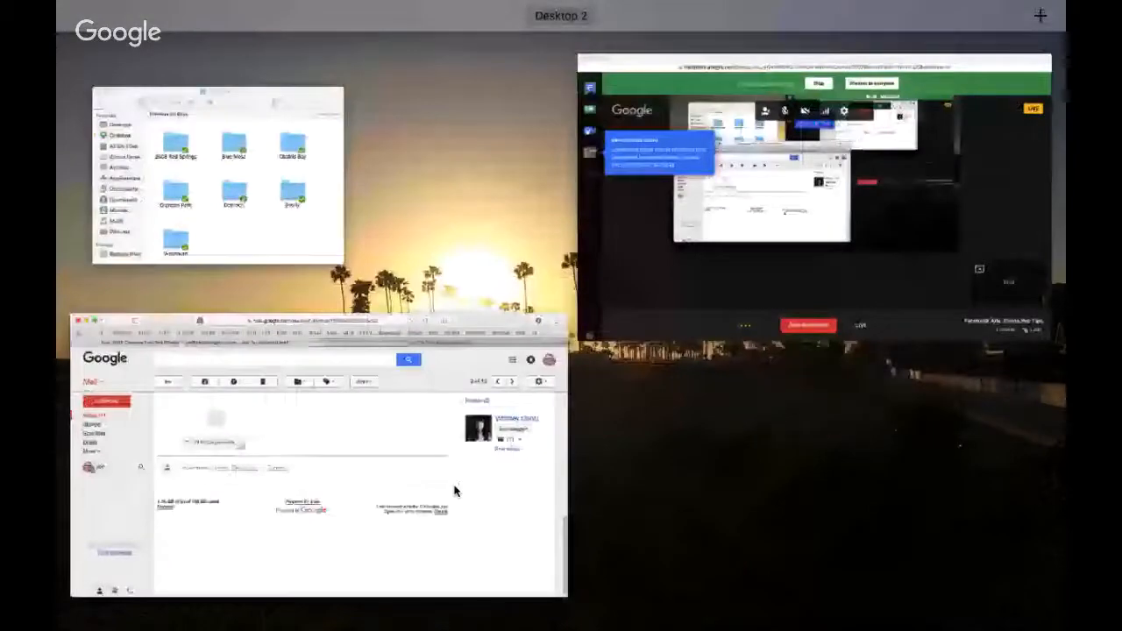
{"action": "left_click", "coordinate": [219, 175]}
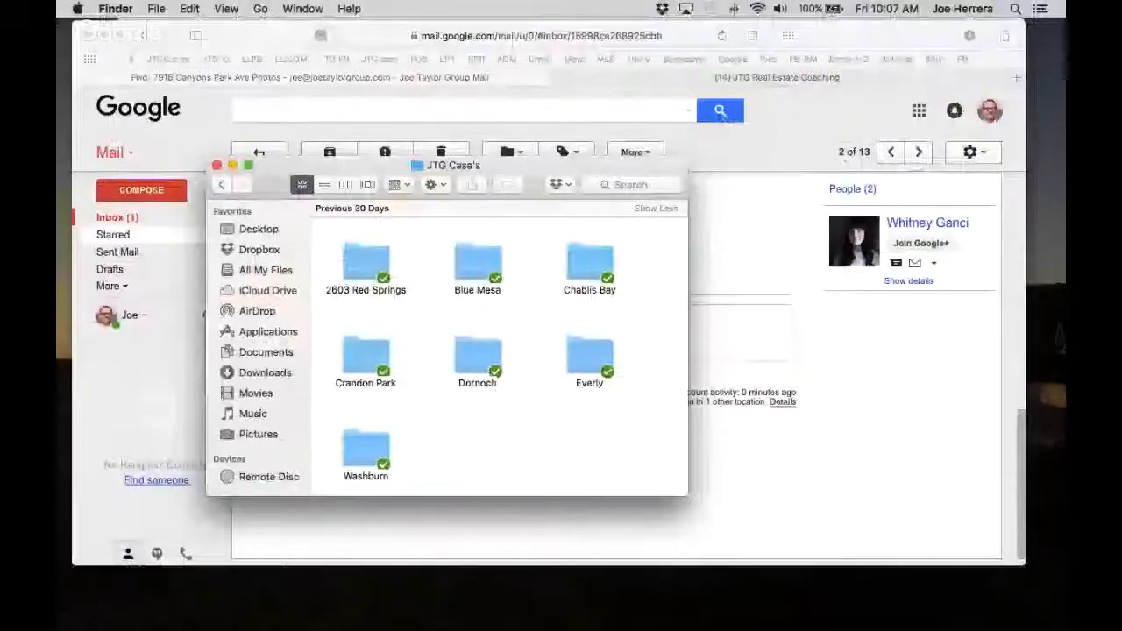
{"action": "left_click_drag", "start_coordinate": [358, 358], "coordinate": [408, 327]}
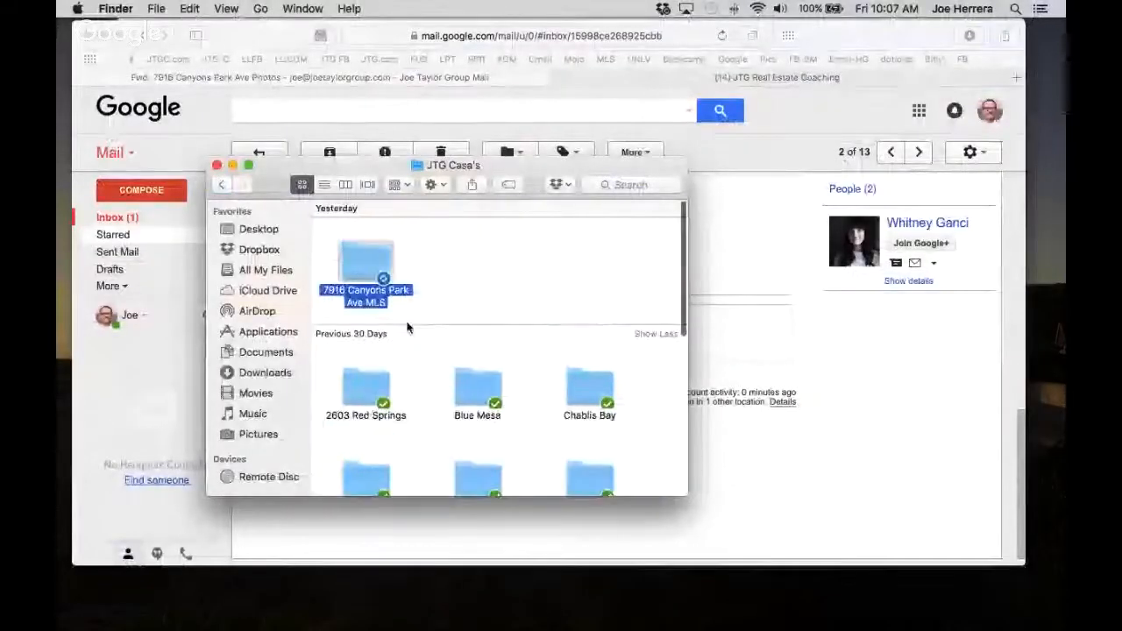
Preview the second house photo in the MLS folder and widen the folder window.
{"action": "double_click", "coordinate": [354, 260]}
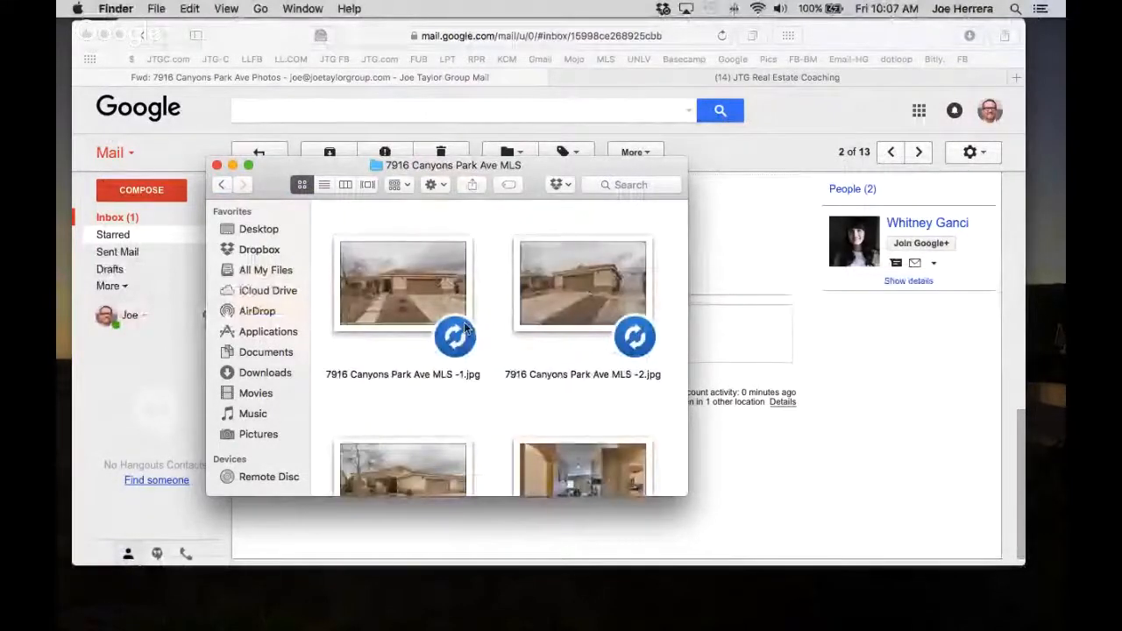
{"action": "scroll", "coordinate": [464, 328], "scroll_direction": "down", "scroll_amount": 5}
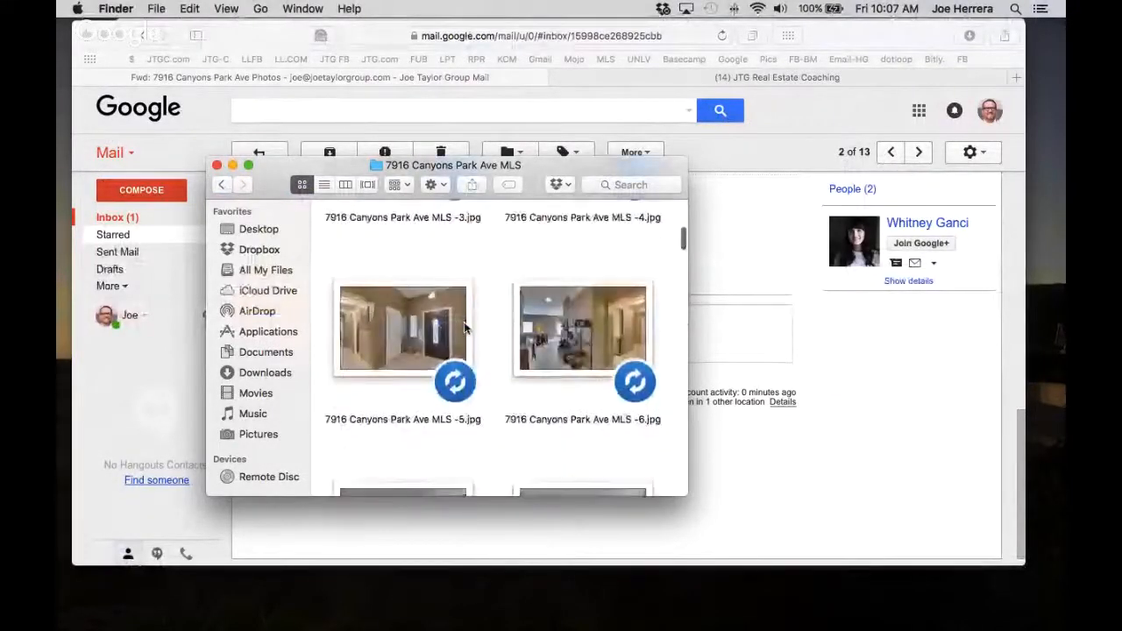
{"action": "scroll", "coordinate": [465, 328], "scroll_direction": "up", "scroll_amount": 3}
{"action": "double_click", "coordinate": [603, 274]}
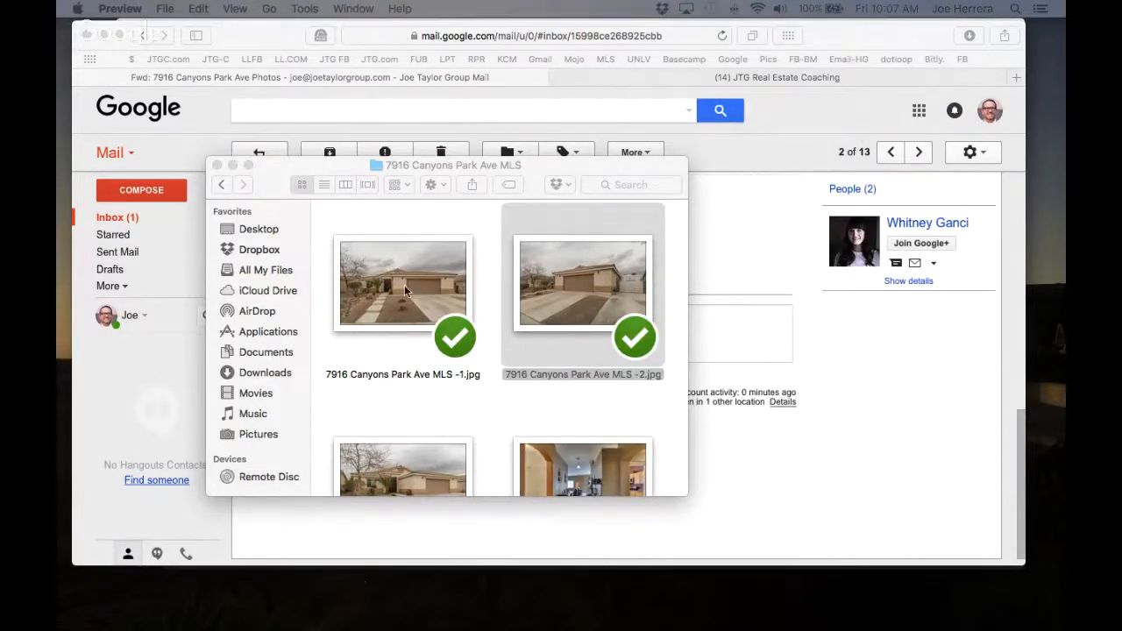
{"action": "left_click", "coordinate": [685, 285]}
{"action": "left_click_drag", "start_coordinate": [691, 283], "coordinate": [1058, 217]}
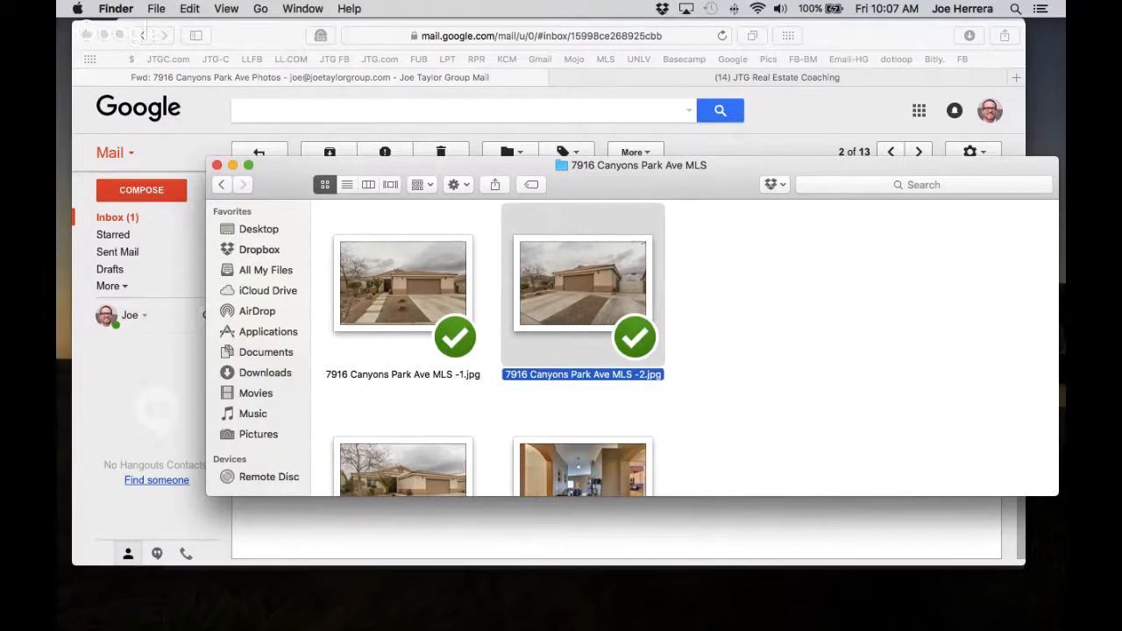
{"action": "left_click", "coordinate": [788, 117]}
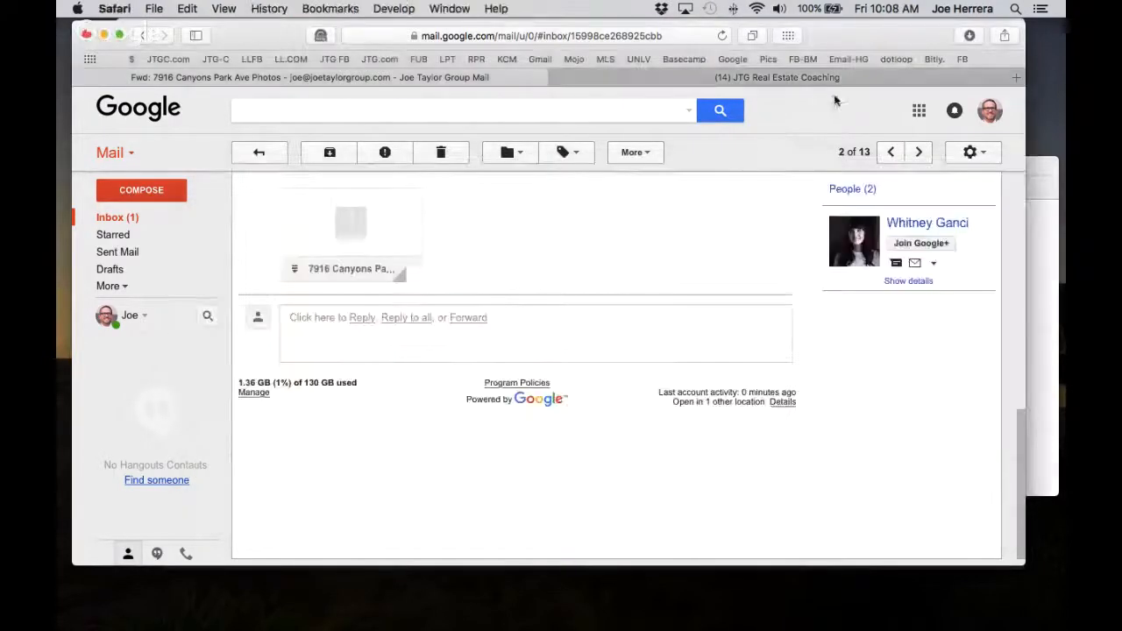
Load the Canva design home page in a new Safari tab via the Pics bookmark.
{"action": "left_click", "coordinate": [1016, 77]}
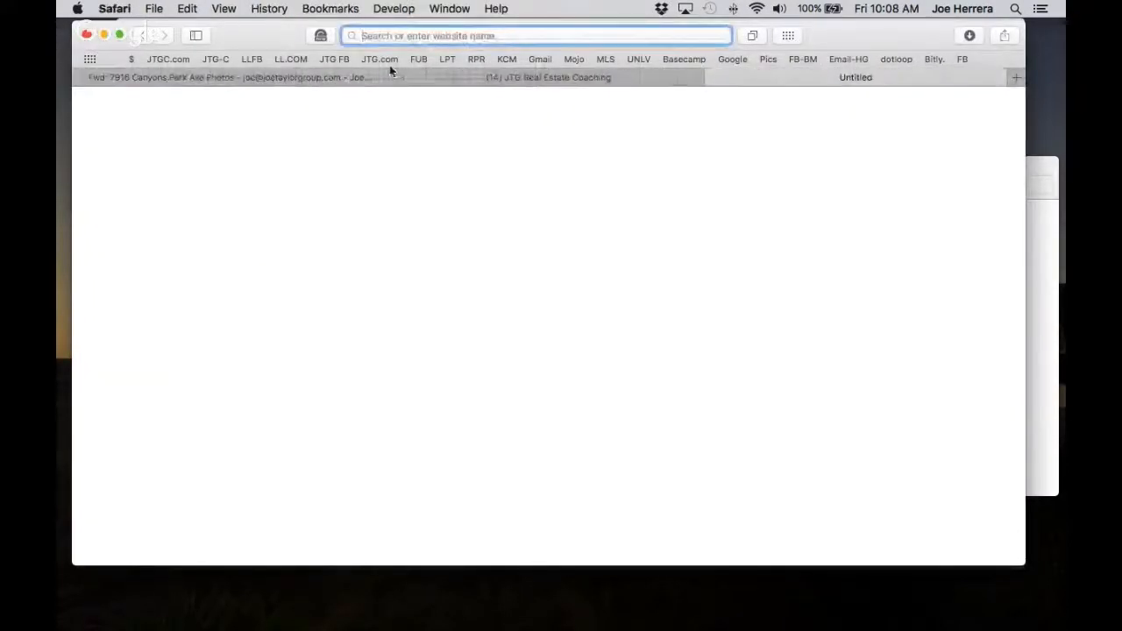
{"action": "left_click", "coordinate": [551, 59]}
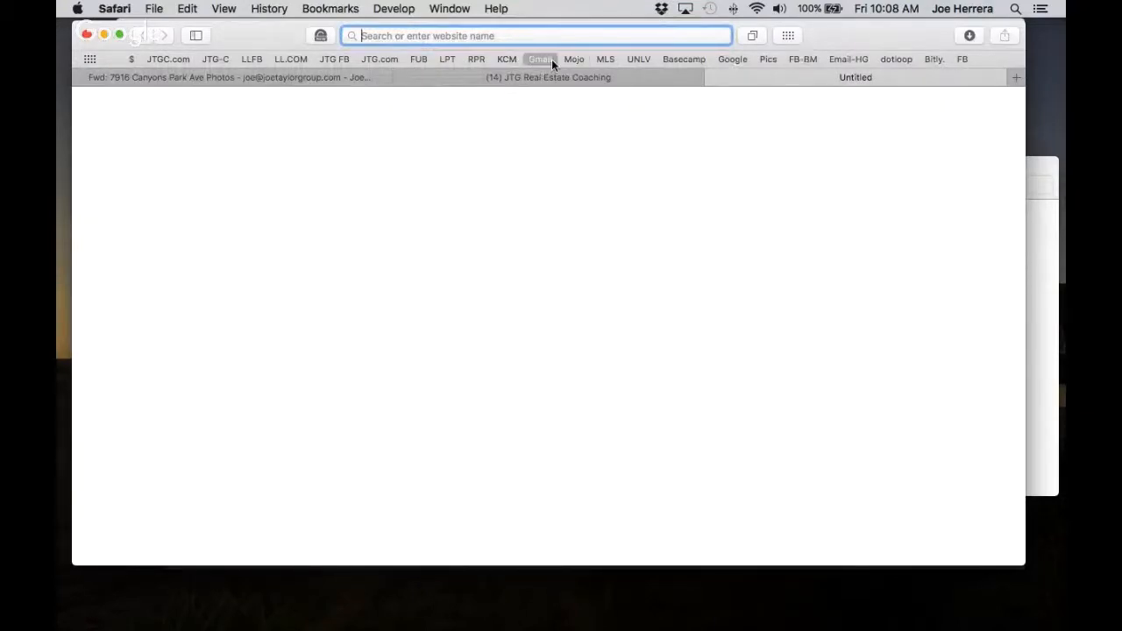
{"action": "left_click", "coordinate": [768, 57]}
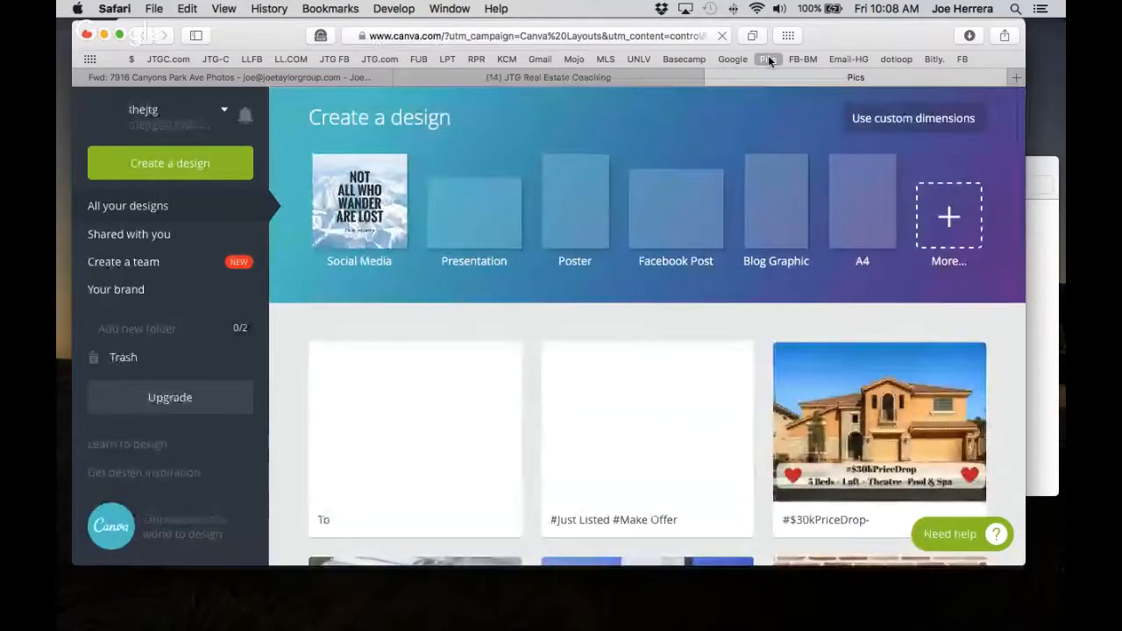
Try a Presentation design, close it, and reload the Canva home page.
{"action": "left_click", "coordinate": [476, 218]}
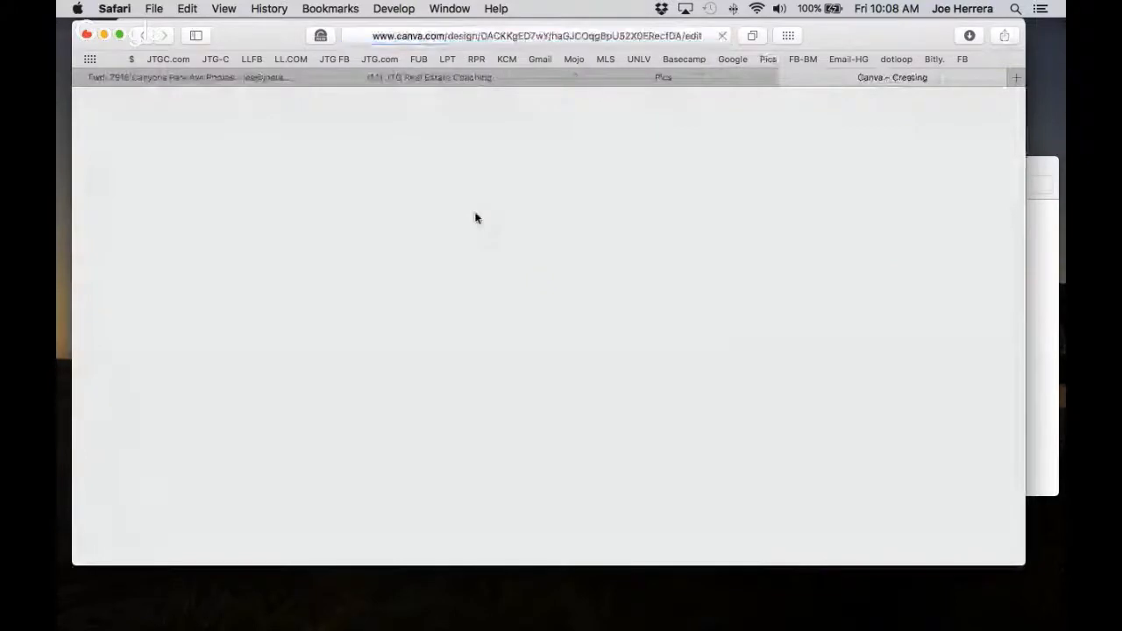
{"action": "left_click", "coordinate": [1036, 231]}
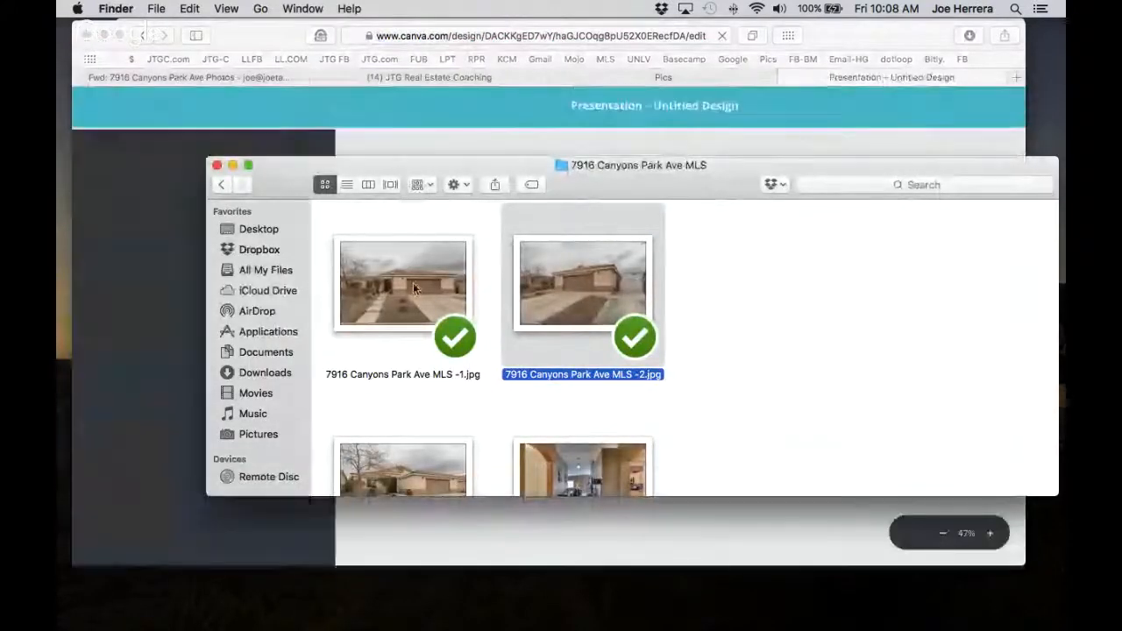
{"action": "left_click_drag", "start_coordinate": [616, 188], "coordinate": [682, 249]}
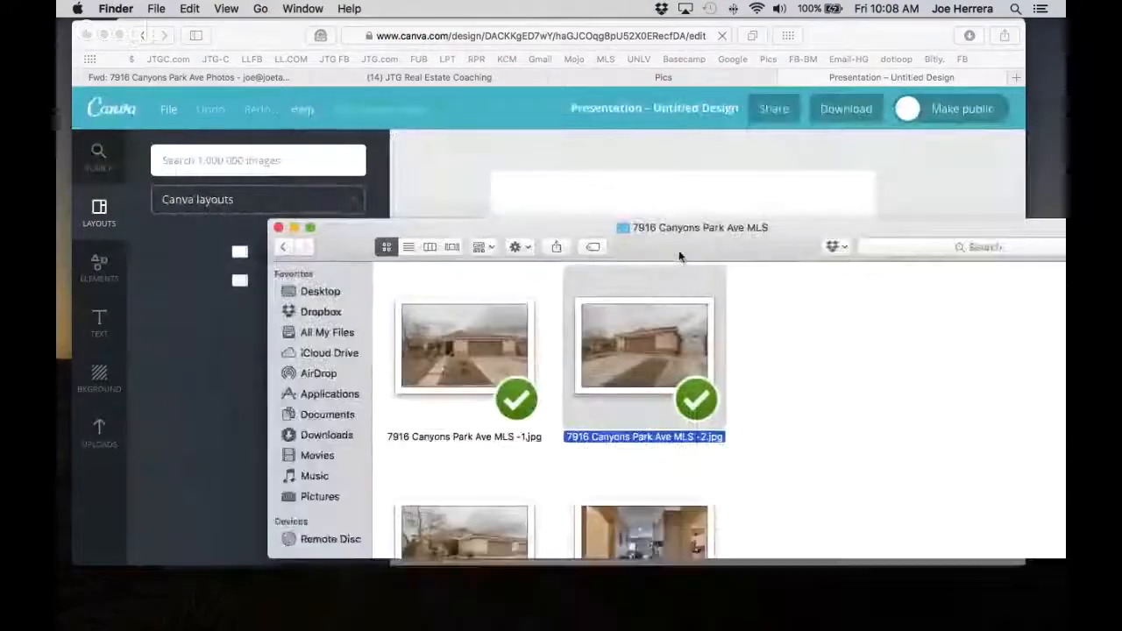
{"action": "left_click", "coordinate": [721, 93]}
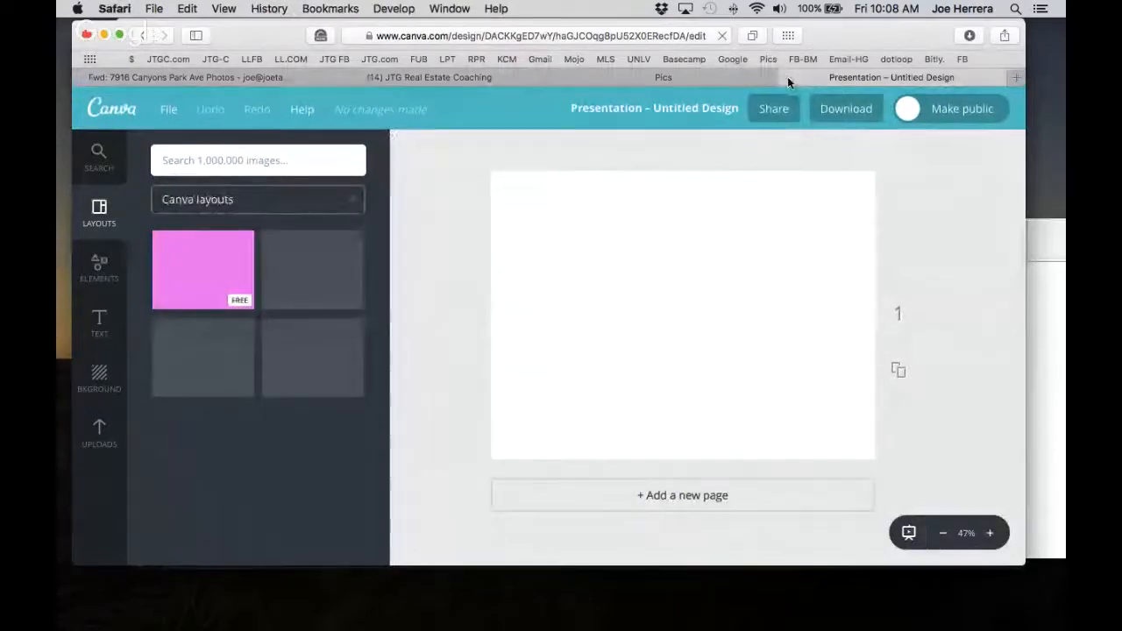
{"action": "left_click", "coordinate": [787, 77]}
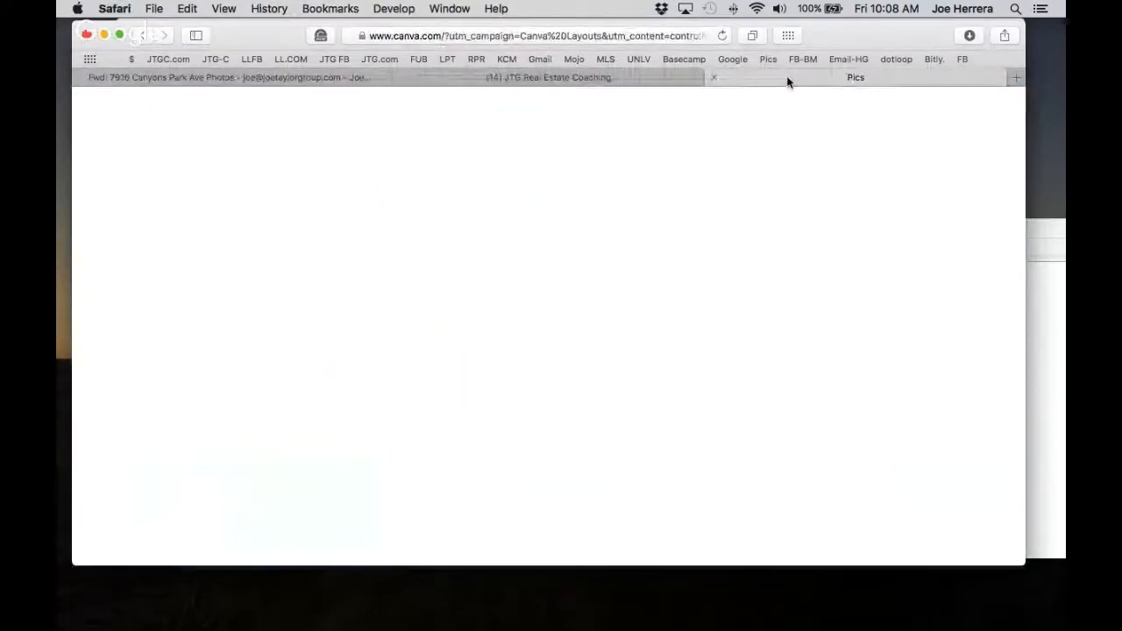
{"action": "left_click", "coordinate": [765, 58]}
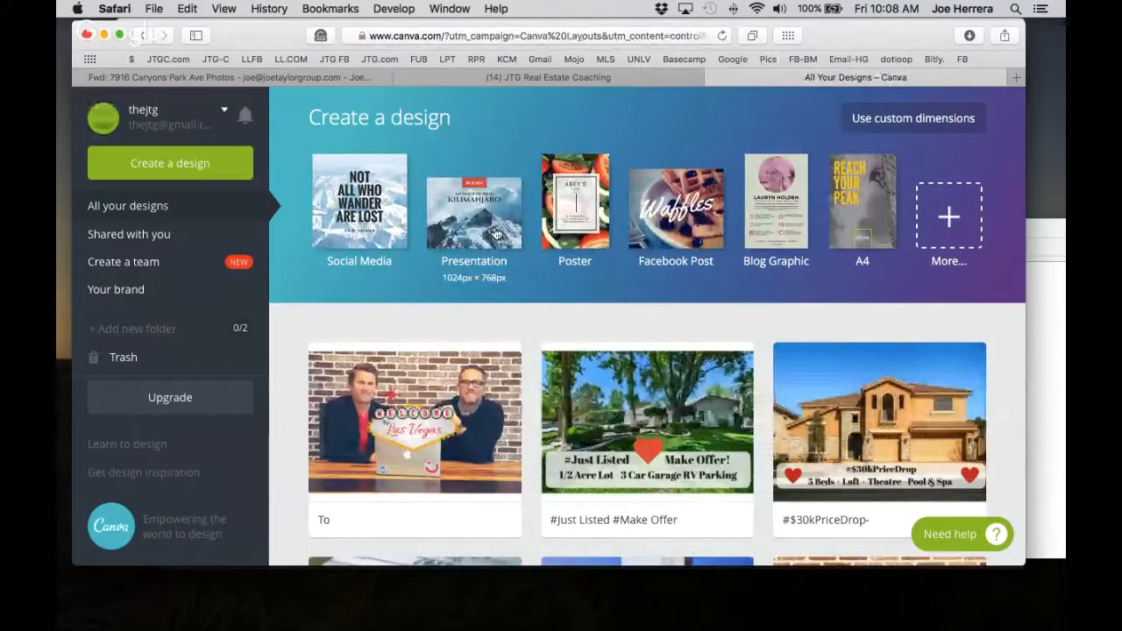
Start a new Presentation design and move the listing photos window above it.
{"action": "left_click", "coordinate": [493, 233]}
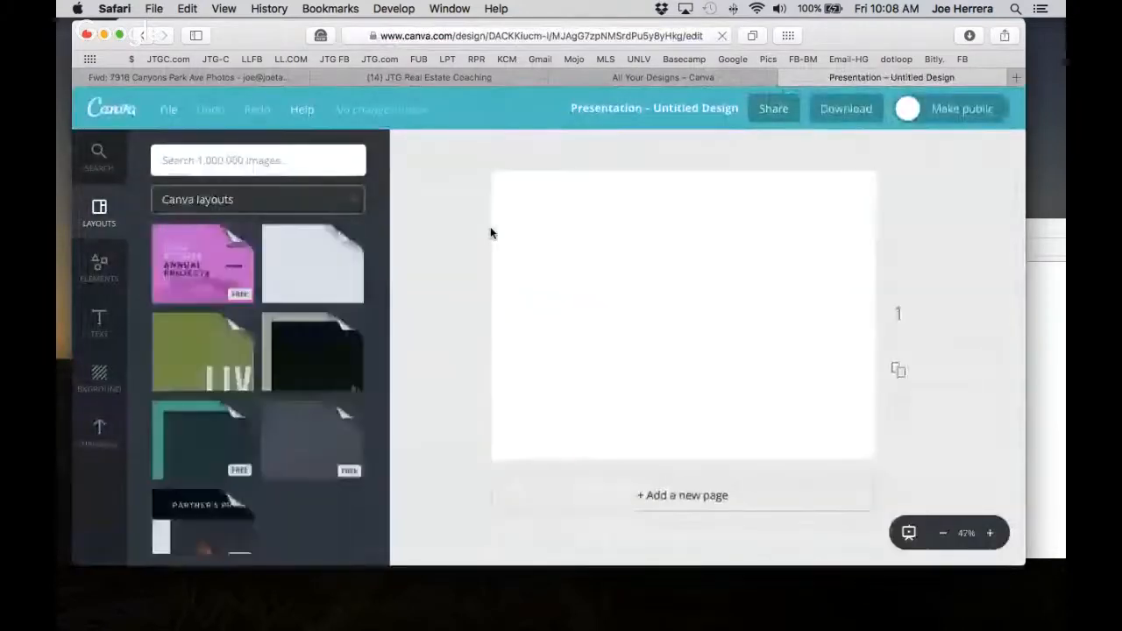
{"action": "left_click", "coordinate": [1052, 313]}
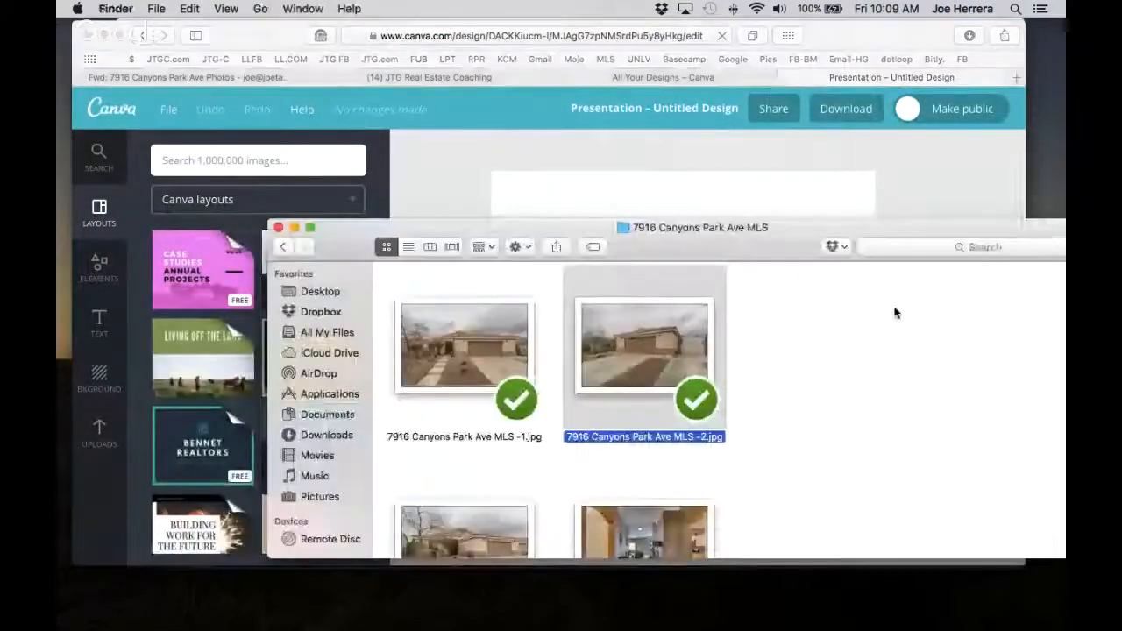
{"action": "left_click_drag", "start_coordinate": [703, 250], "coordinate": [706, 76]}
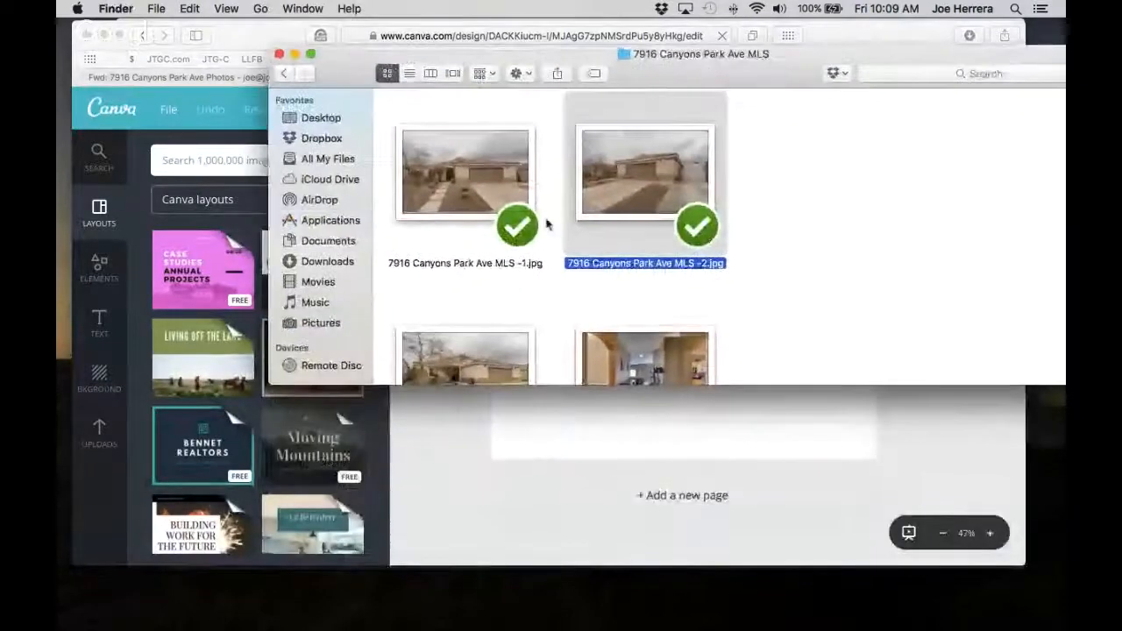
{"action": "scroll", "coordinate": [533, 252], "scroll_direction": "down", "scroll_amount": 10}
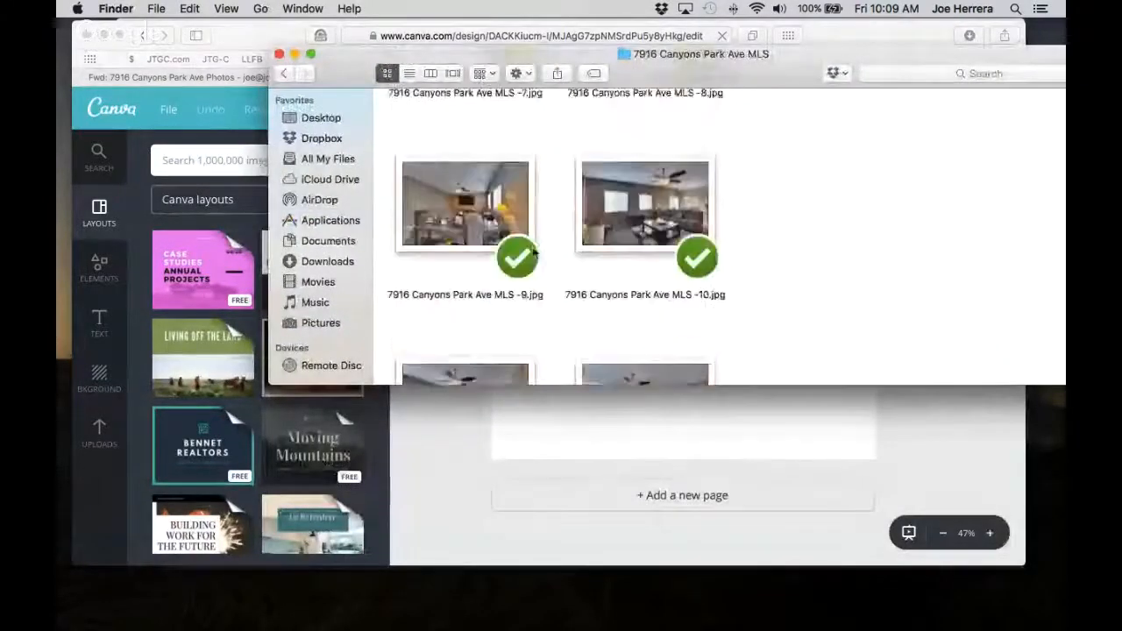
{"action": "scroll", "coordinate": [533, 253], "scroll_direction": "down", "scroll_amount": 15}
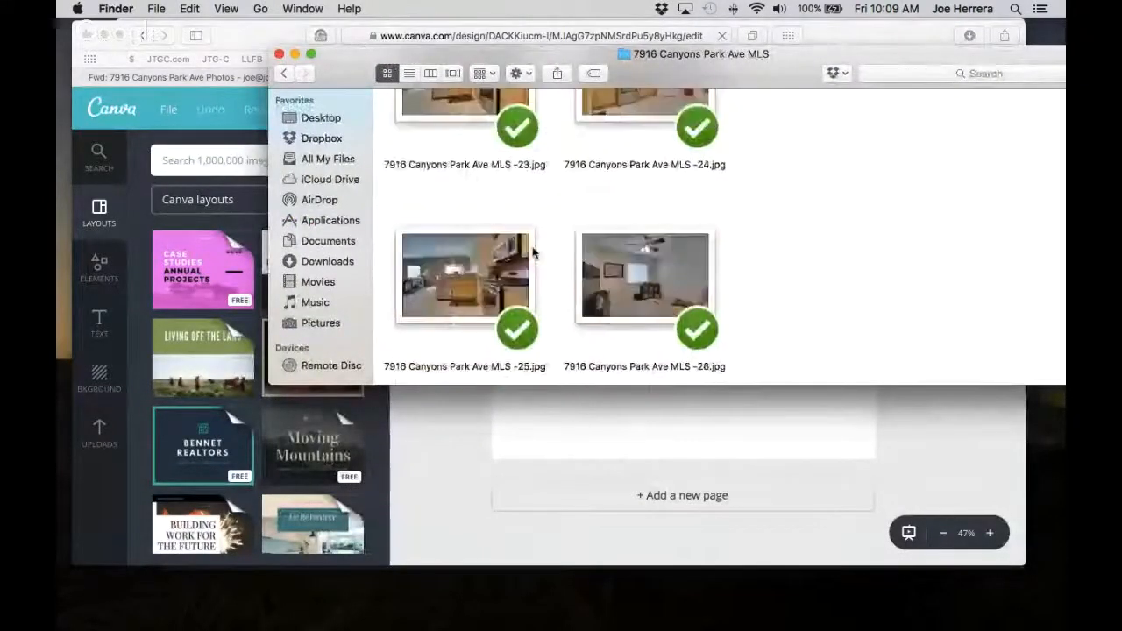
{"action": "scroll", "coordinate": [533, 252], "scroll_direction": "down", "scroll_amount": 7}
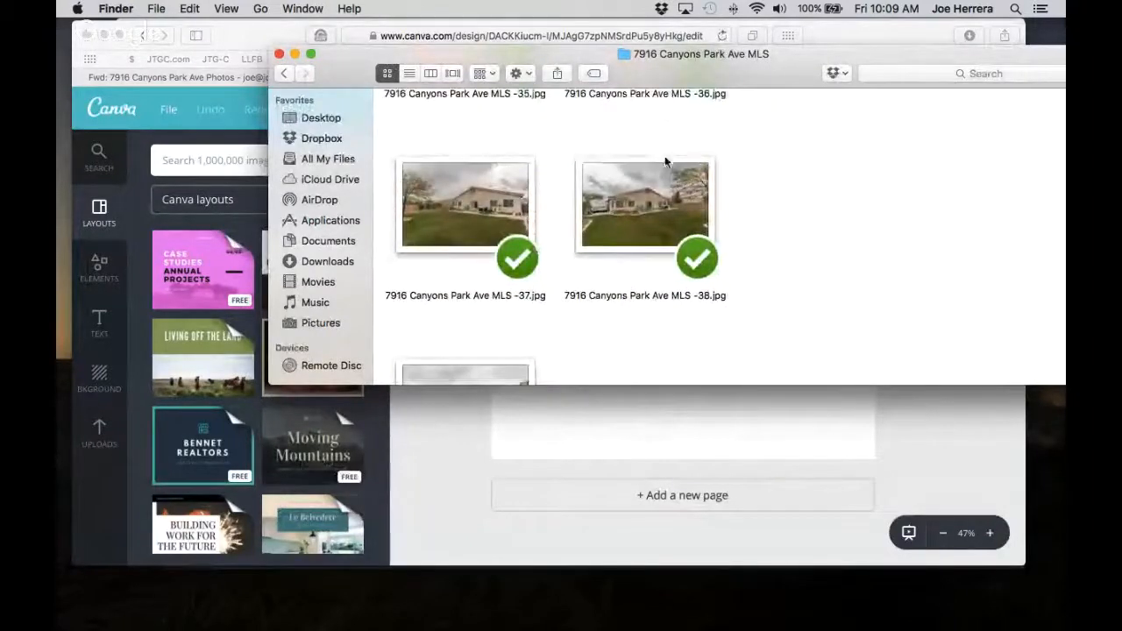
{"action": "left_click_drag", "start_coordinate": [655, 204], "coordinate": [623, 436]}
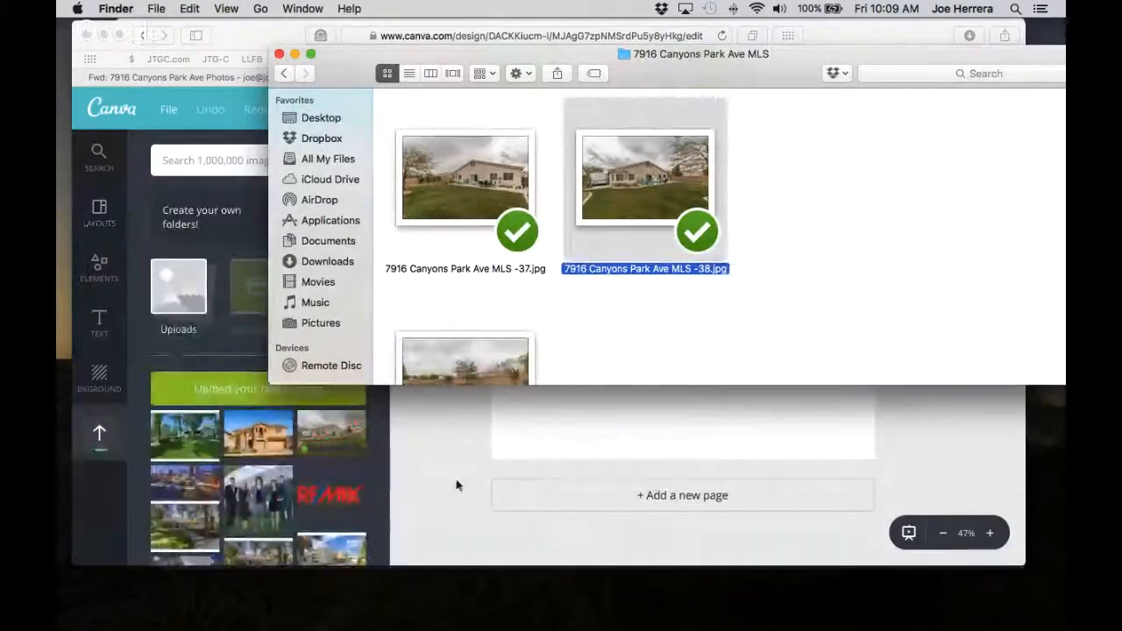
{"action": "left_click", "coordinate": [337, 432]}
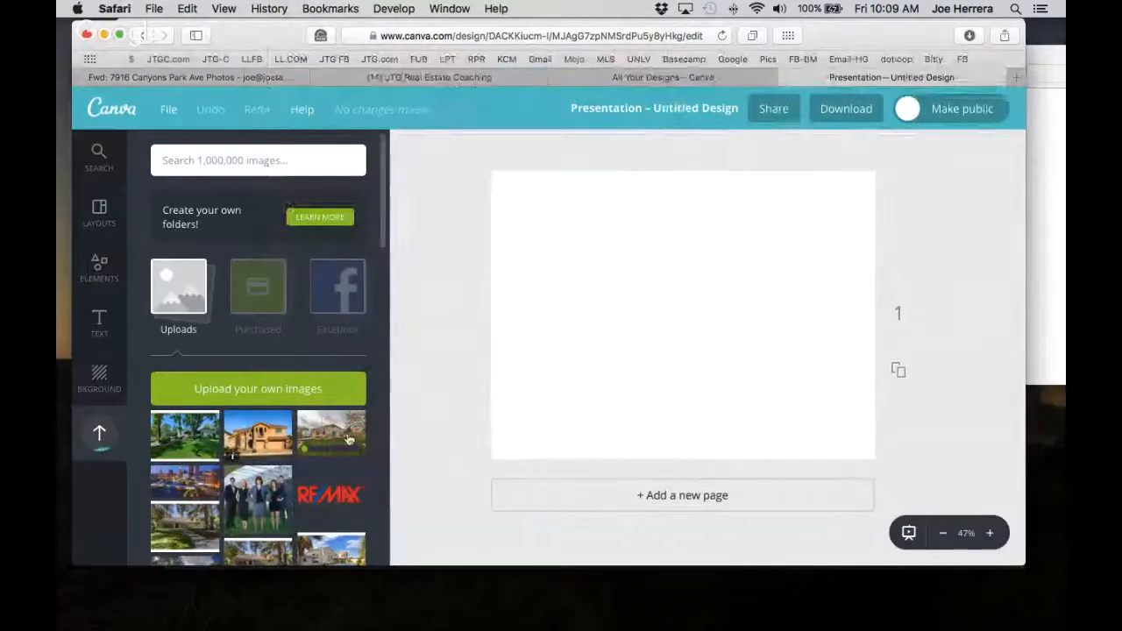
{"action": "left_click", "coordinate": [359, 425]}
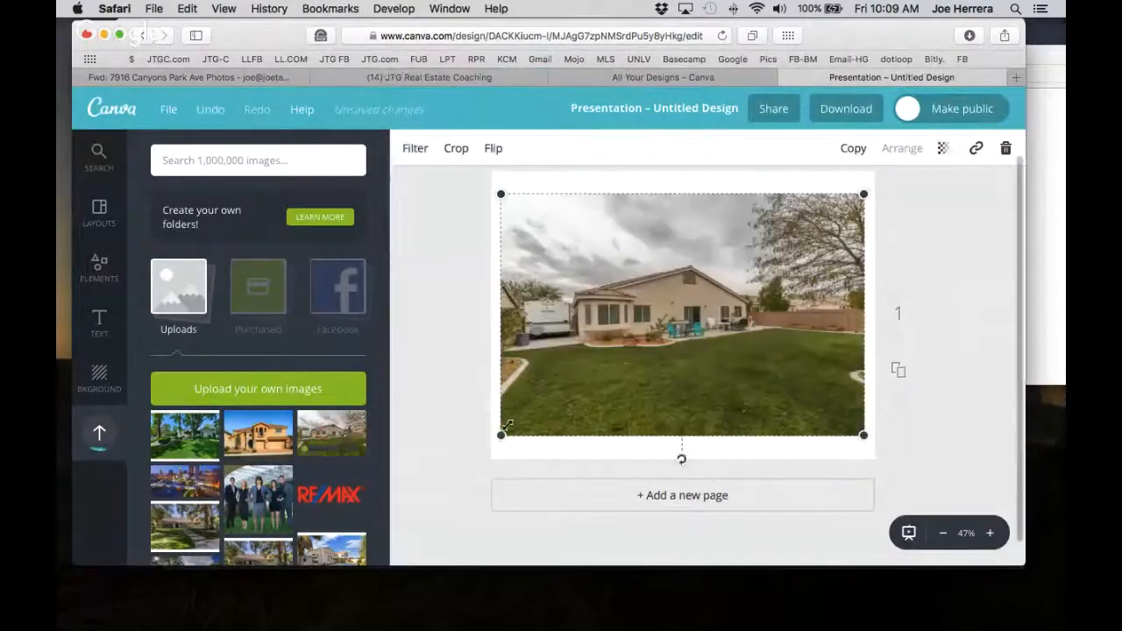
Stretch the backyard photo's corners until it spans the page's full width, then deselect it.
{"action": "left_click_drag", "start_coordinate": [502, 436], "coordinate": [496, 440]}
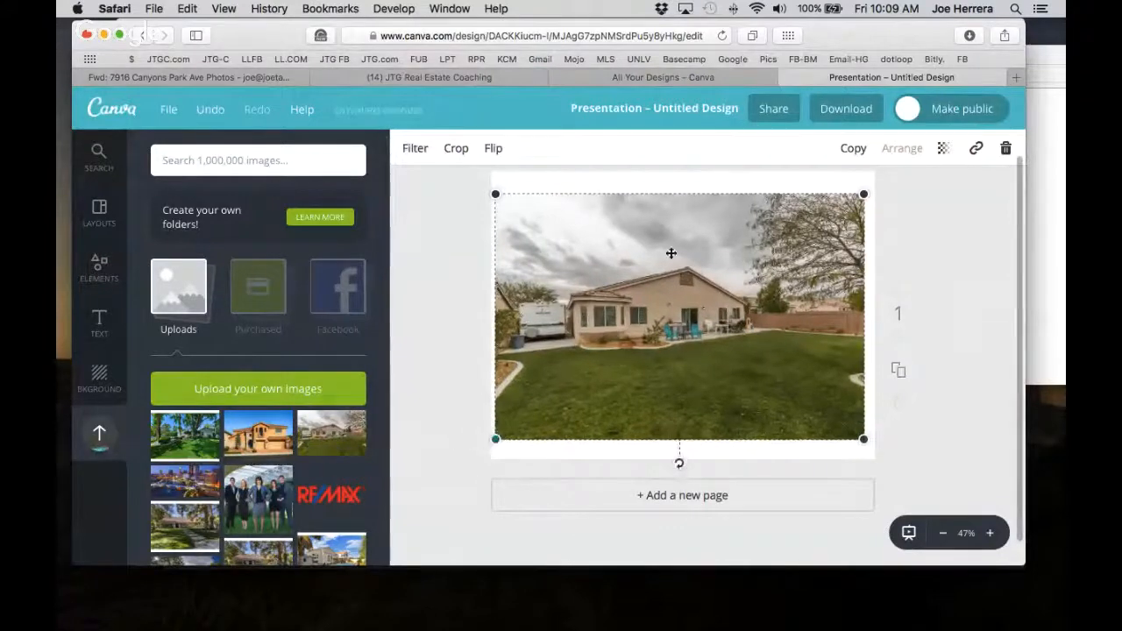
{"action": "left_click_drag", "start_coordinate": [866, 192], "coordinate": [874, 186]}
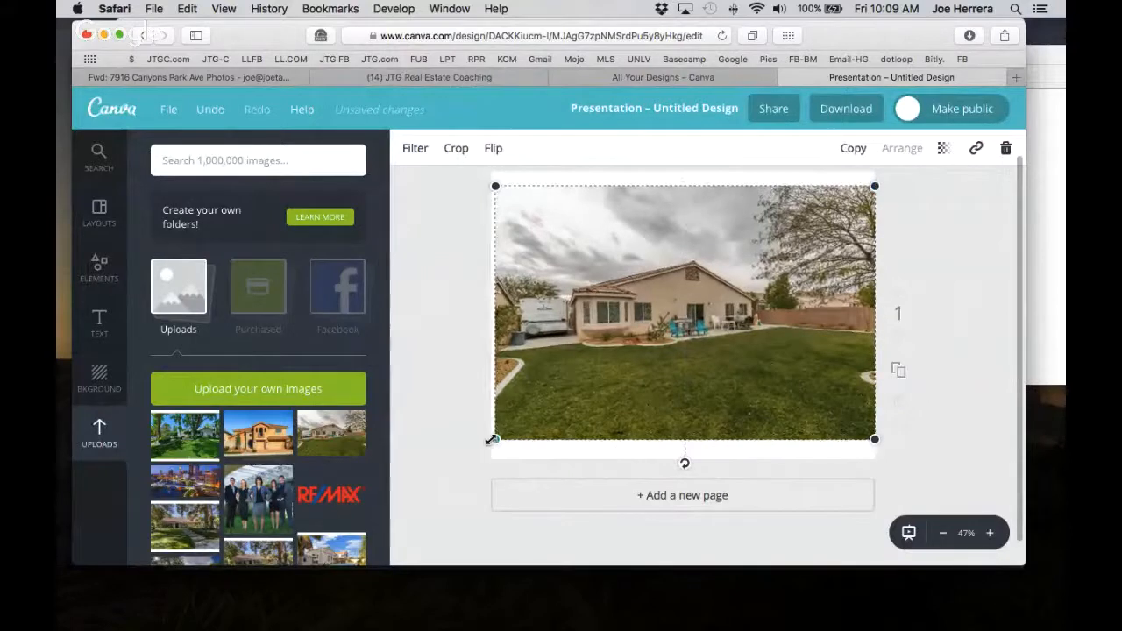
{"action": "left_click_drag", "start_coordinate": [495, 440], "coordinate": [488, 442]}
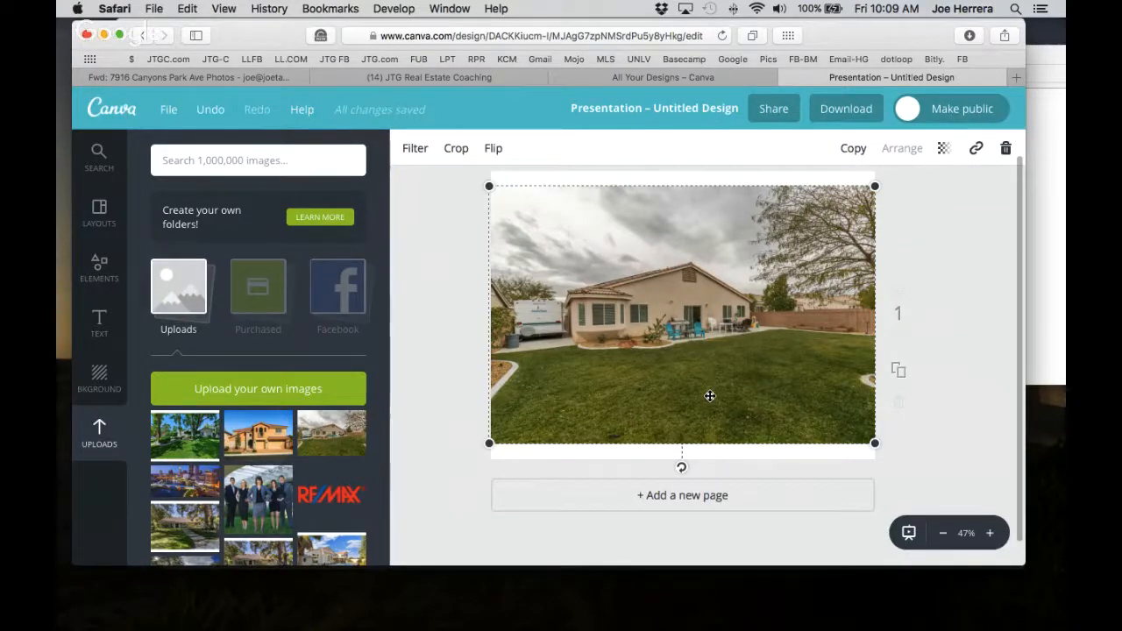
{"action": "left_click", "coordinate": [465, 394]}
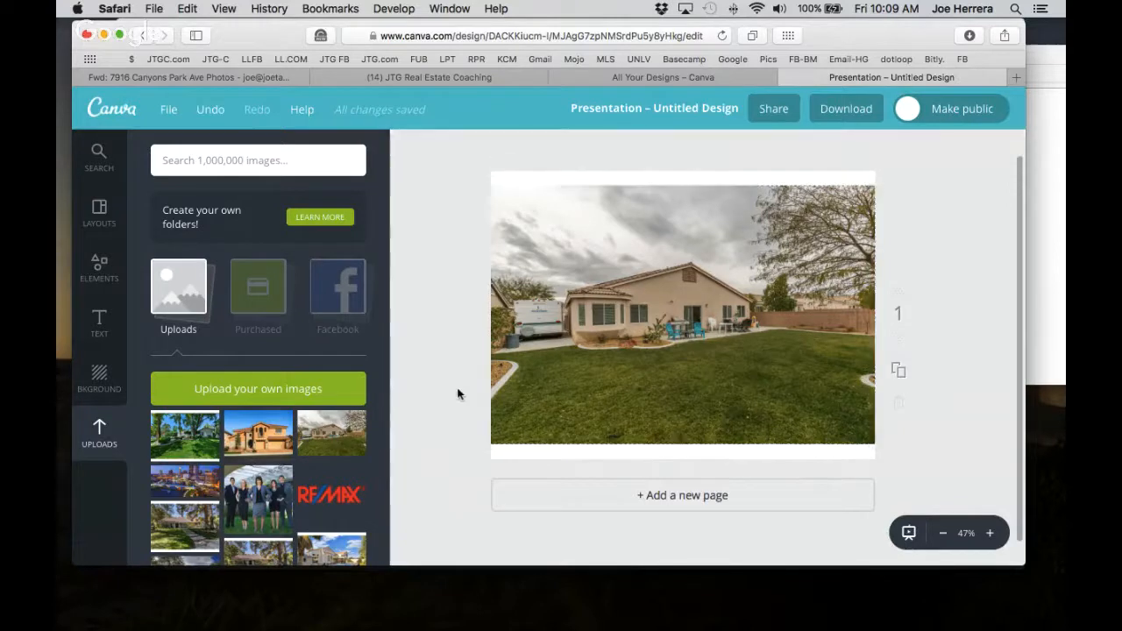
Scroll through the Text panel's templates, then switch to the Elements categories.
{"action": "left_click", "coordinate": [99, 325]}
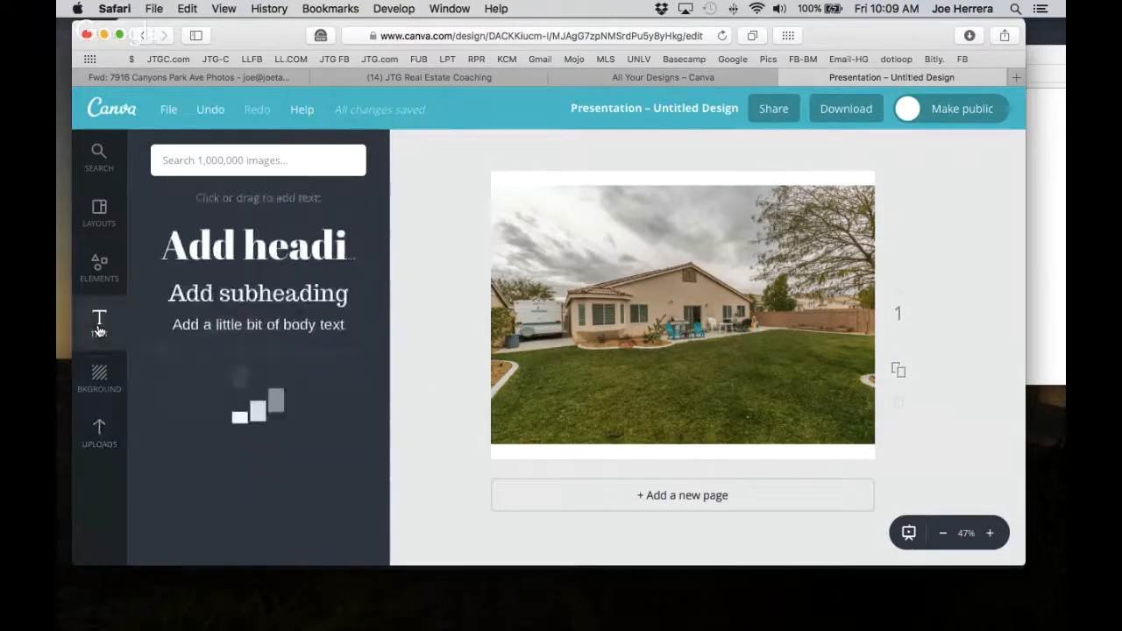
{"action": "scroll", "coordinate": [351, 426], "scroll_direction": "down", "scroll_amount": 8}
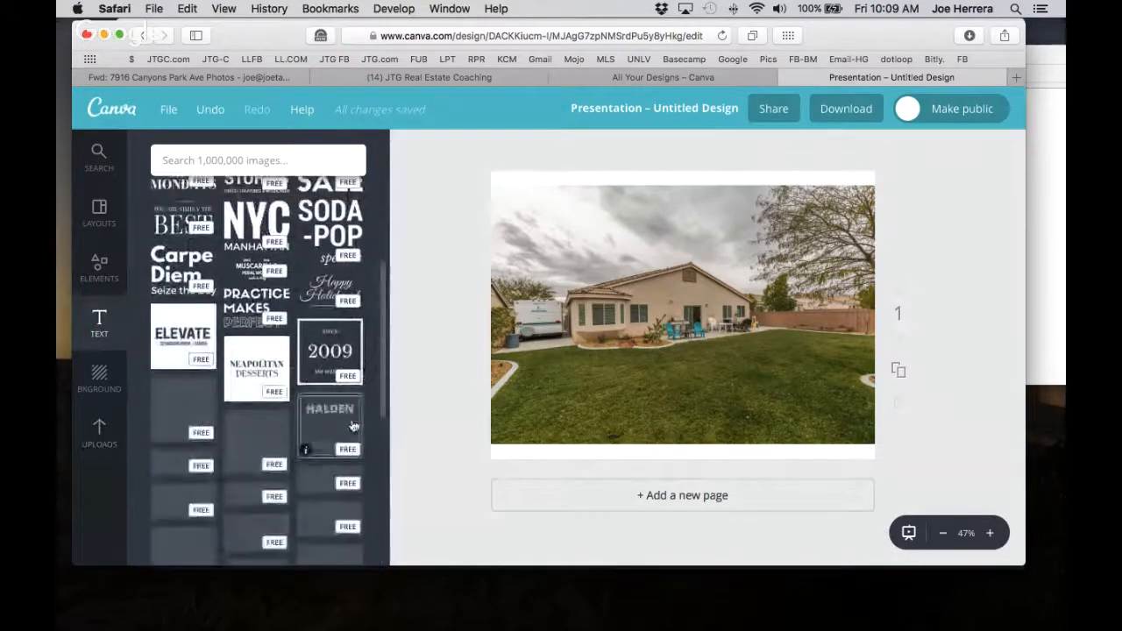
{"action": "scroll", "coordinate": [353, 427], "scroll_direction": "down", "scroll_amount": 5}
{"action": "scroll", "coordinate": [354, 427], "scroll_direction": "down", "scroll_amount": 1}
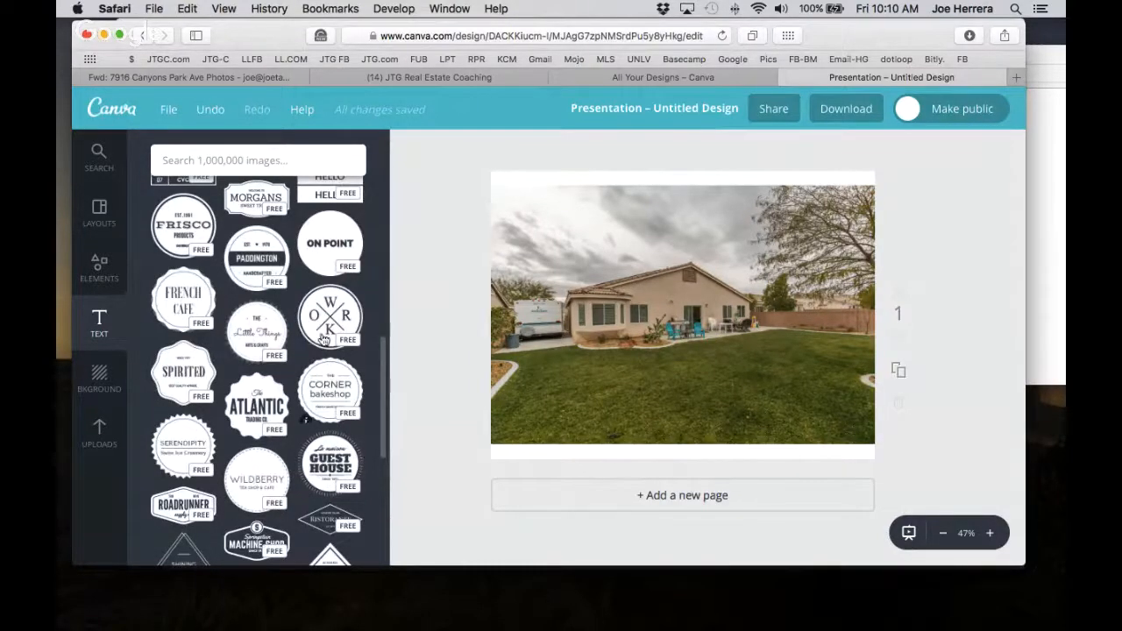
{"action": "left_click", "coordinate": [99, 276]}
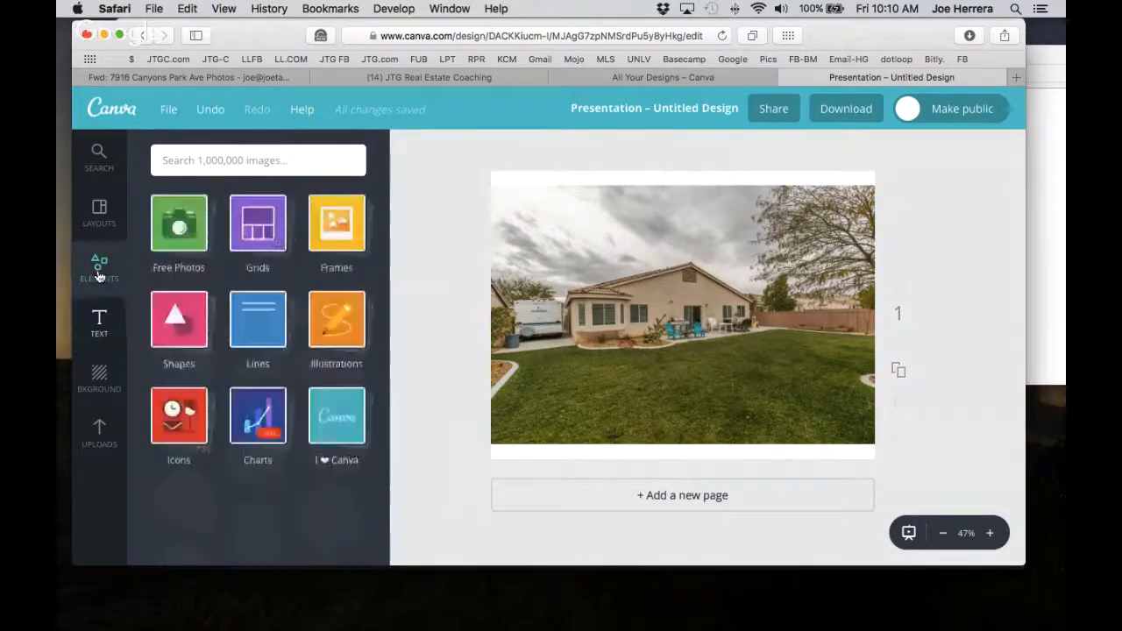
Add a square from Shapes and stretch it into a full-width strip across the lawn.
{"action": "left_click", "coordinate": [178, 326]}
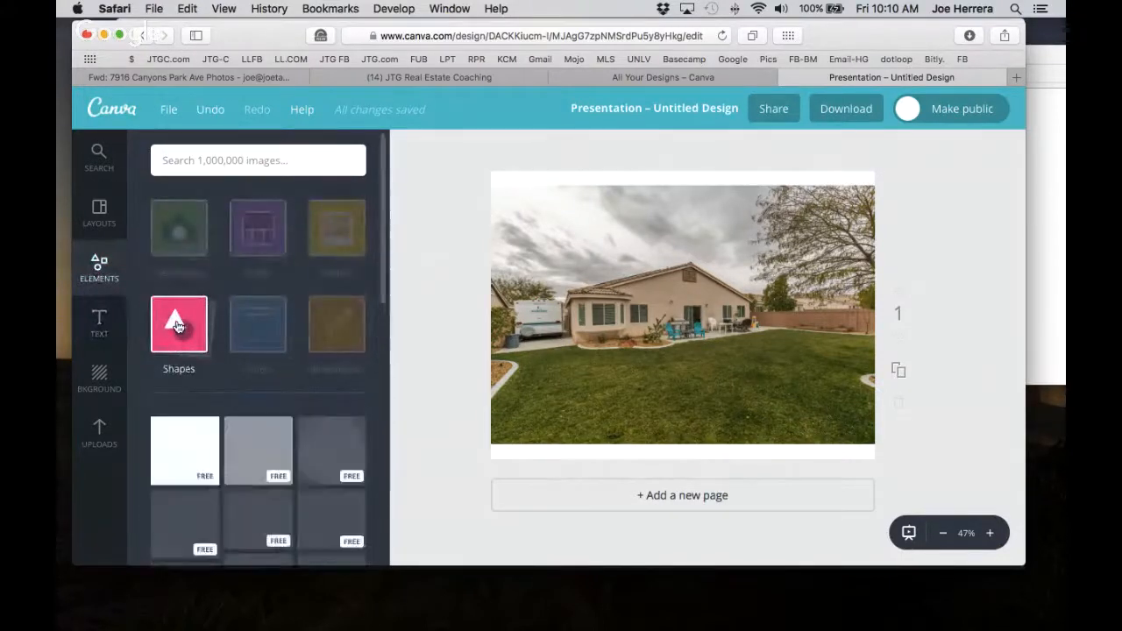
{"action": "left_click", "coordinate": [186, 454]}
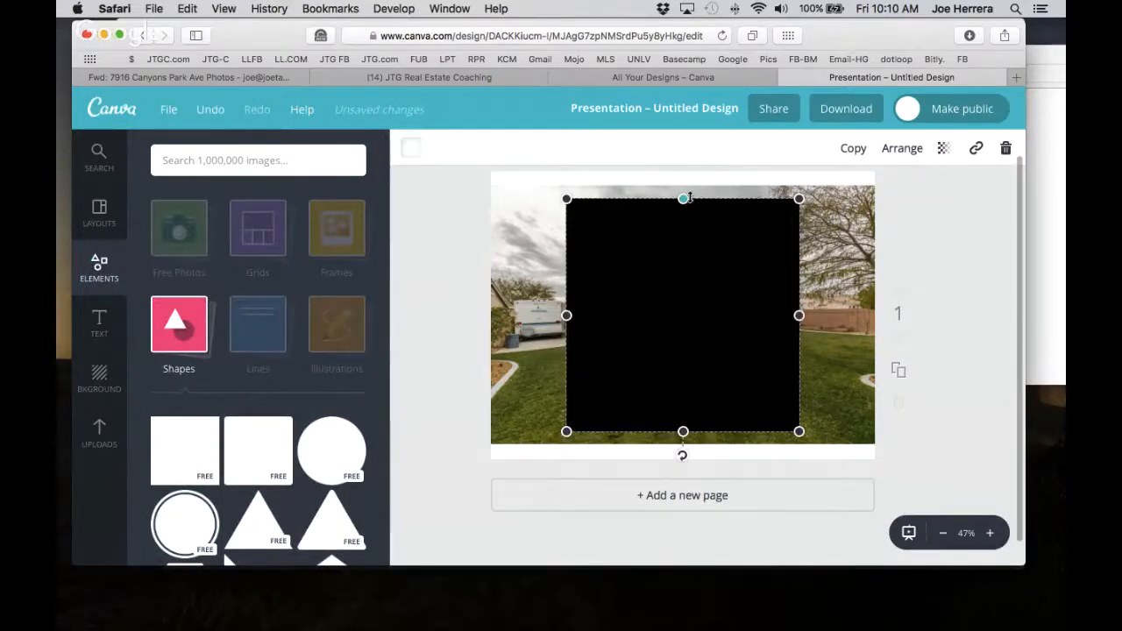
{"action": "left_click_drag", "start_coordinate": [689, 198], "coordinate": [683, 382]}
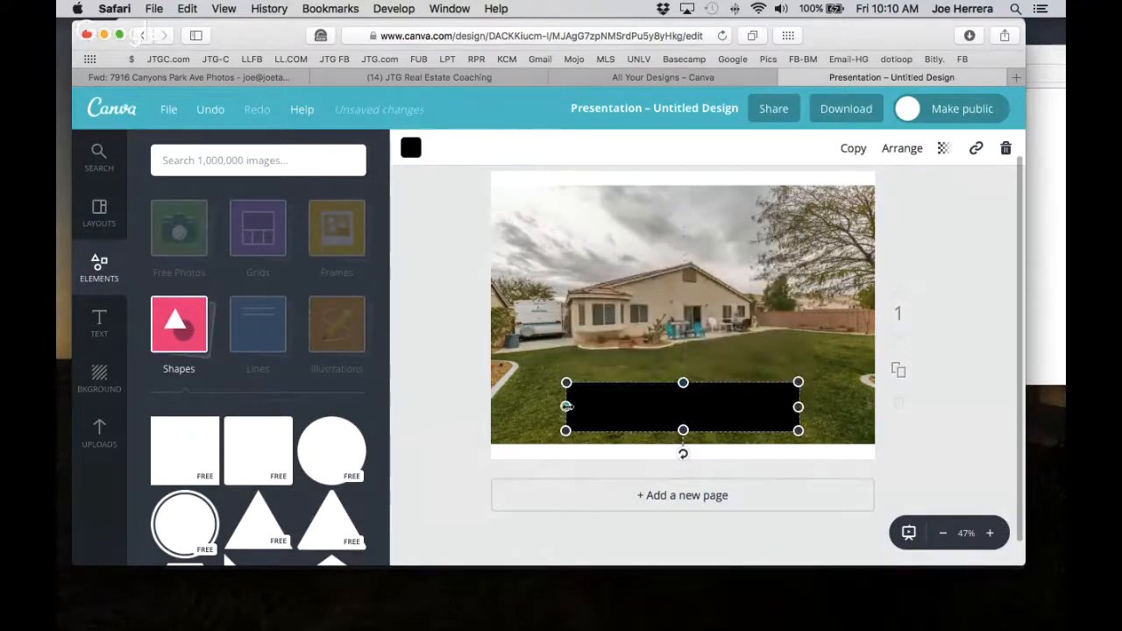
{"action": "left_click_drag", "start_coordinate": [566, 406], "coordinate": [491, 407]}
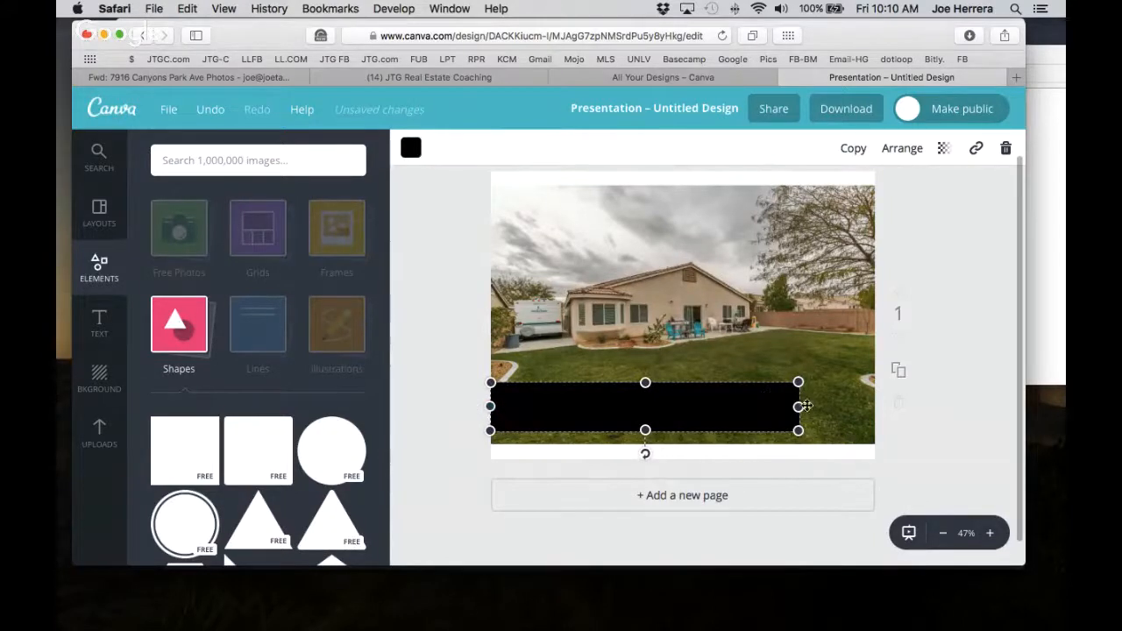
{"action": "left_click_drag", "start_coordinate": [799, 406], "coordinate": [873, 407]}
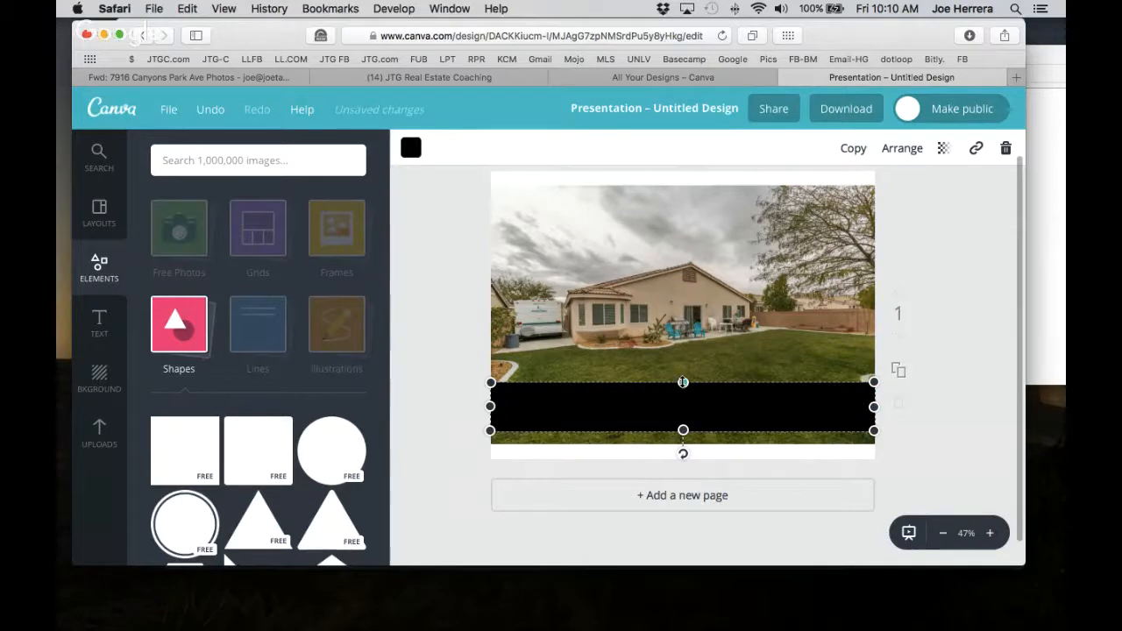
{"action": "left_click_drag", "start_coordinate": [682, 380], "coordinate": [682, 371]}
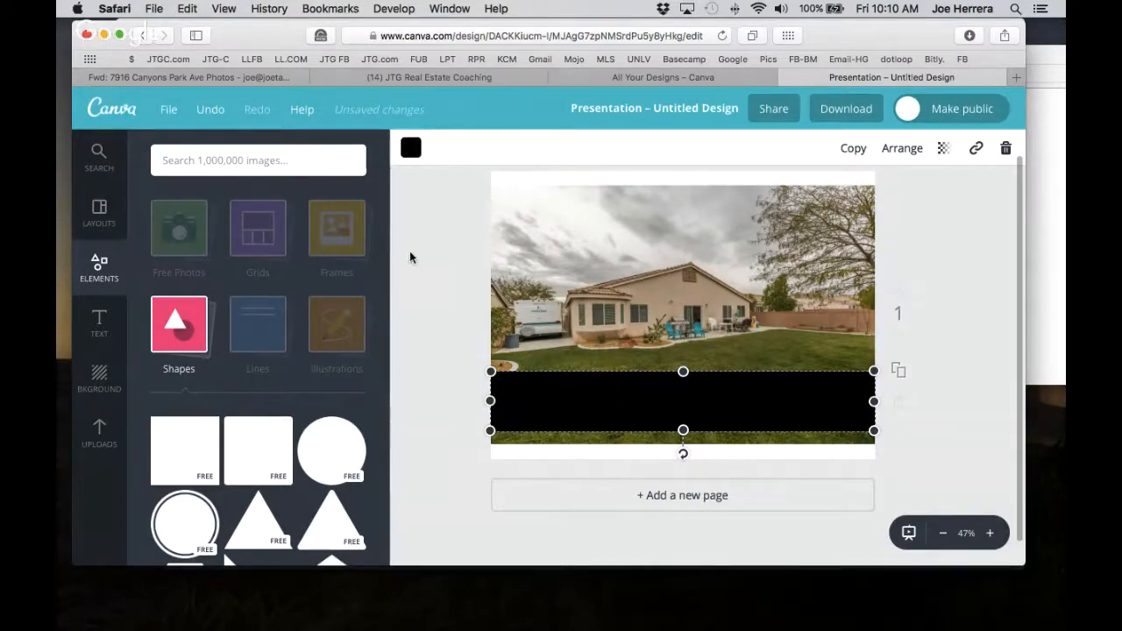
{"action": "left_click", "coordinate": [409, 151]}
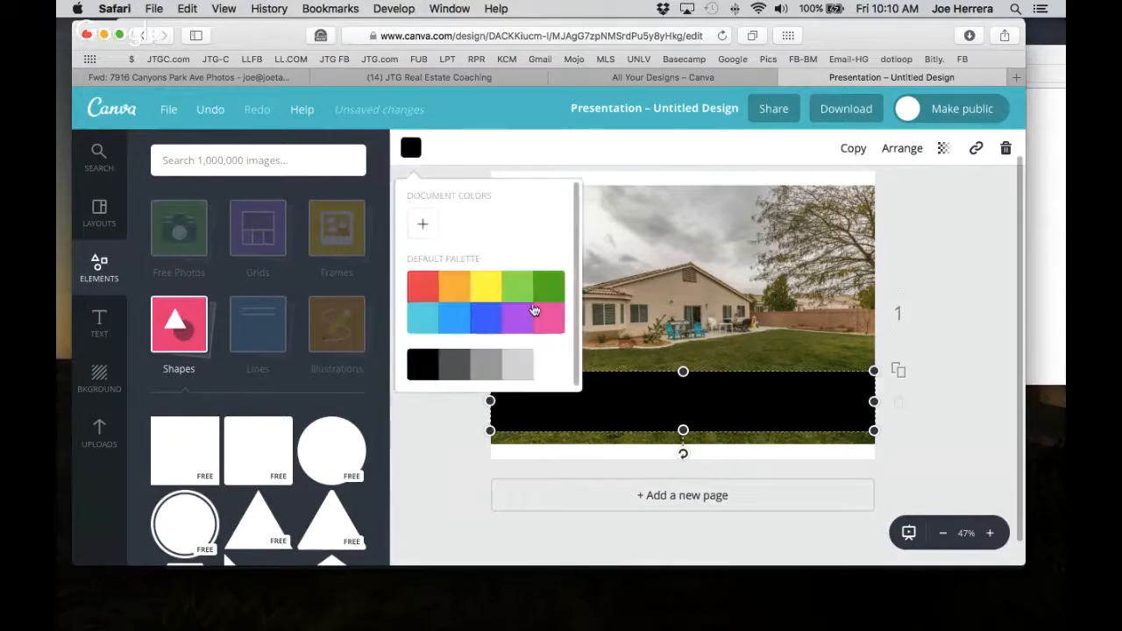
Make the banner rectangle white with about 72 transparency, then deselect it.
{"action": "left_click", "coordinate": [654, 412]}
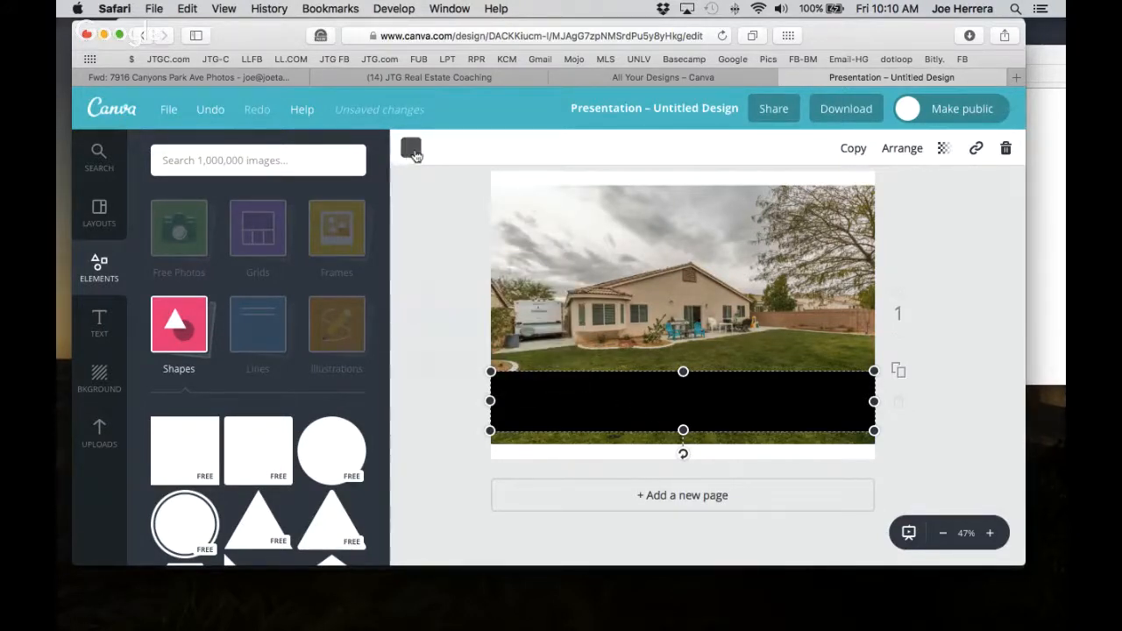
{"action": "left_click", "coordinate": [410, 149]}
{"action": "left_click", "coordinate": [552, 372]}
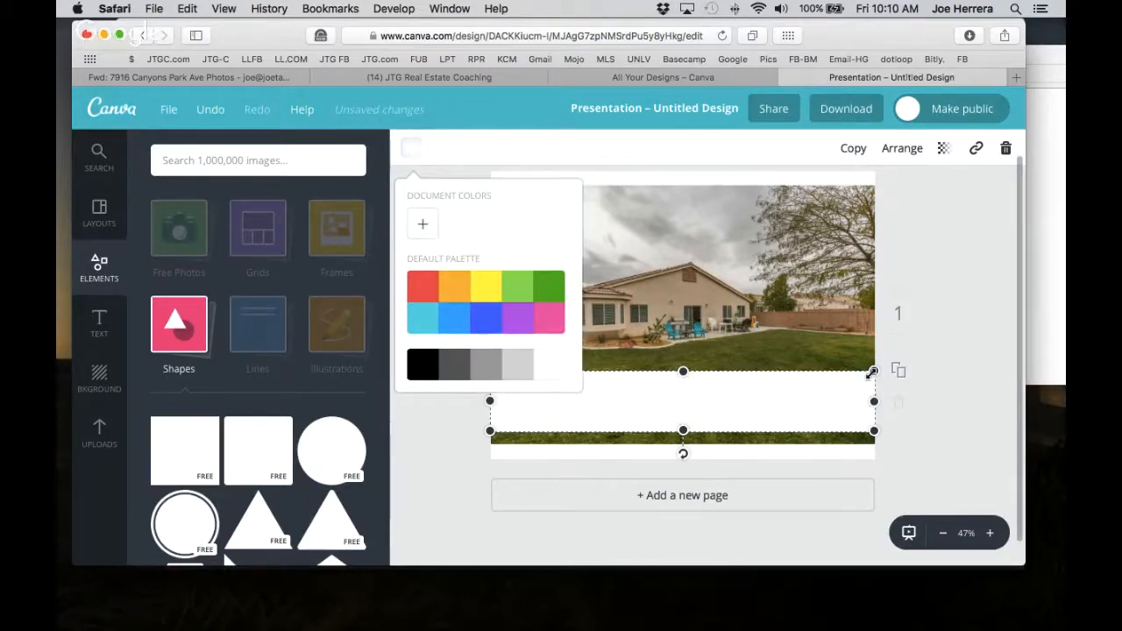
{"action": "left_click", "coordinate": [809, 419]}
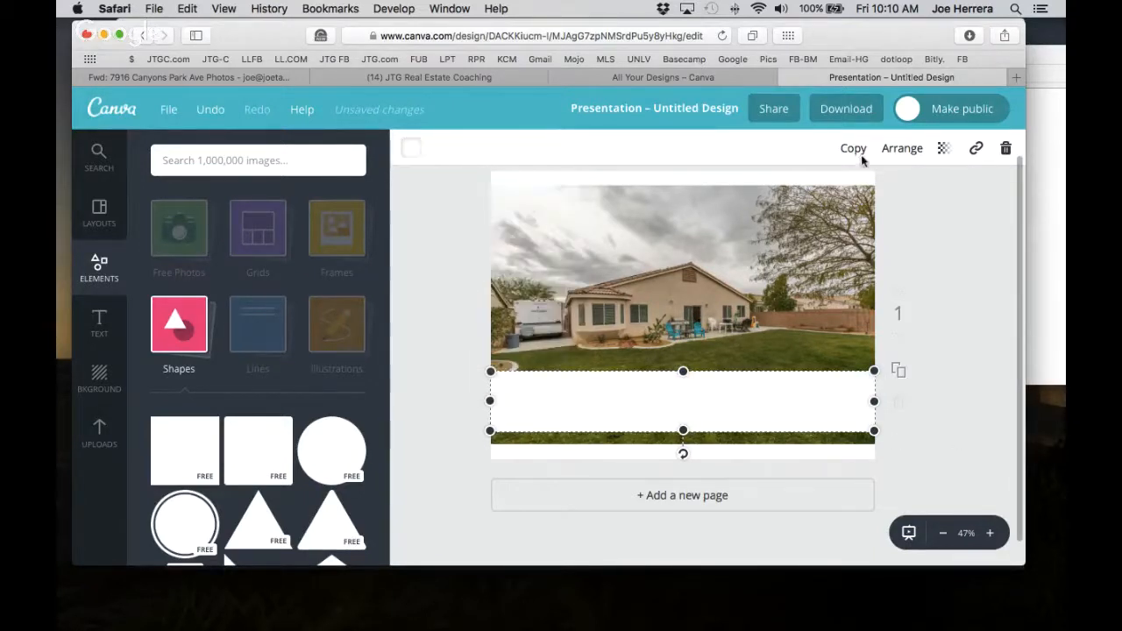
{"action": "left_click", "coordinate": [944, 151]}
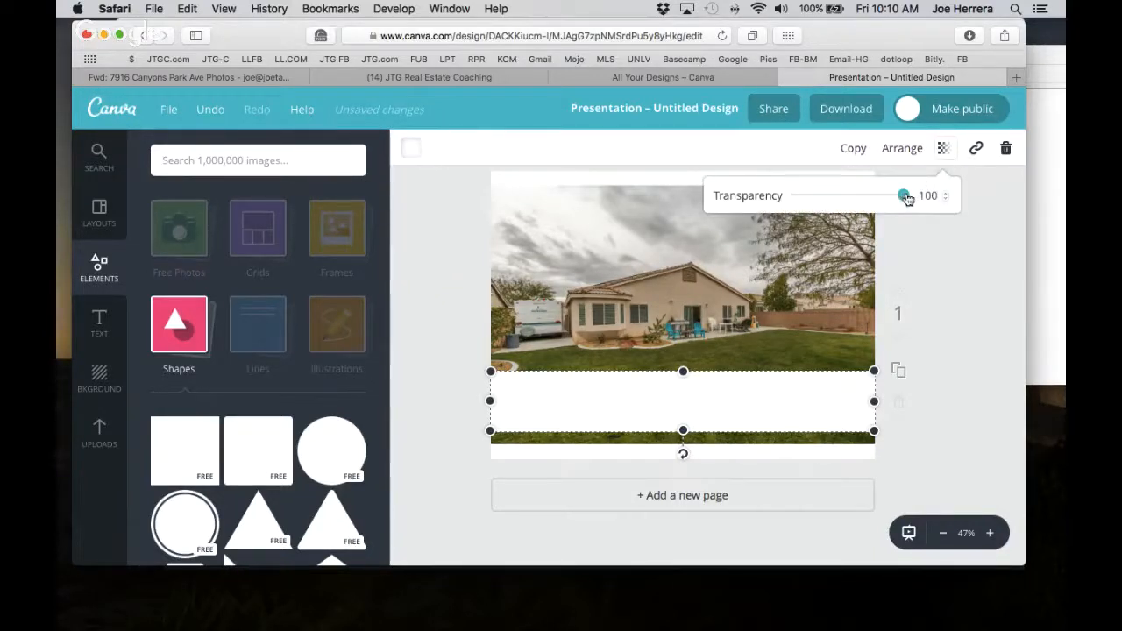
{"action": "left_click_drag", "start_coordinate": [905, 198], "coordinate": [873, 202]}
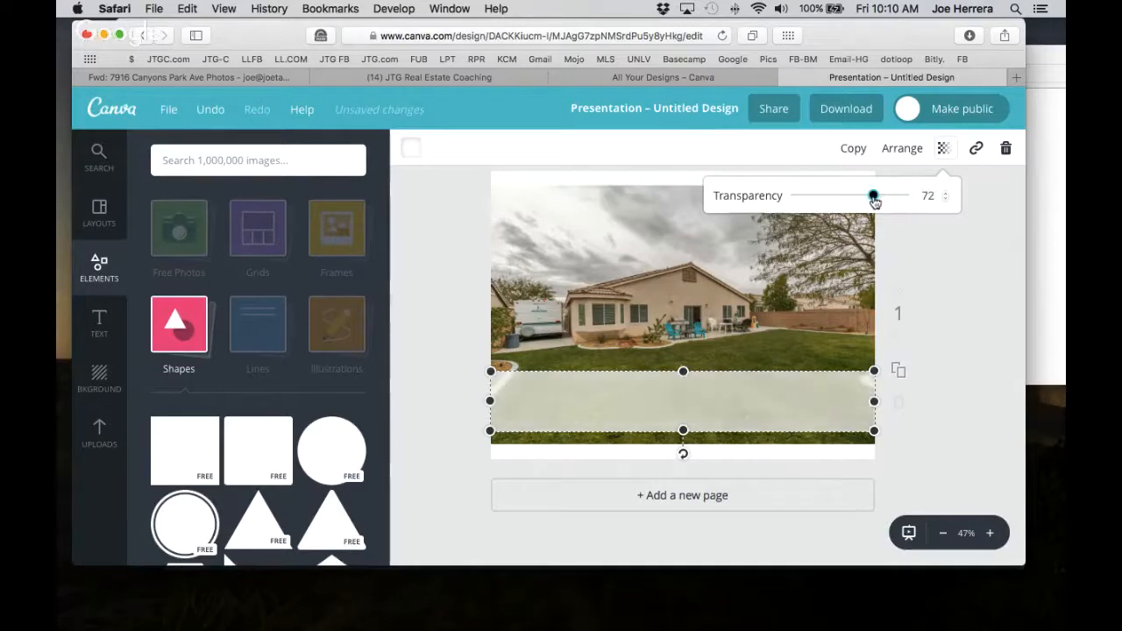
{"action": "left_click", "coordinate": [981, 320]}
{"action": "left_click", "coordinate": [982, 319]}
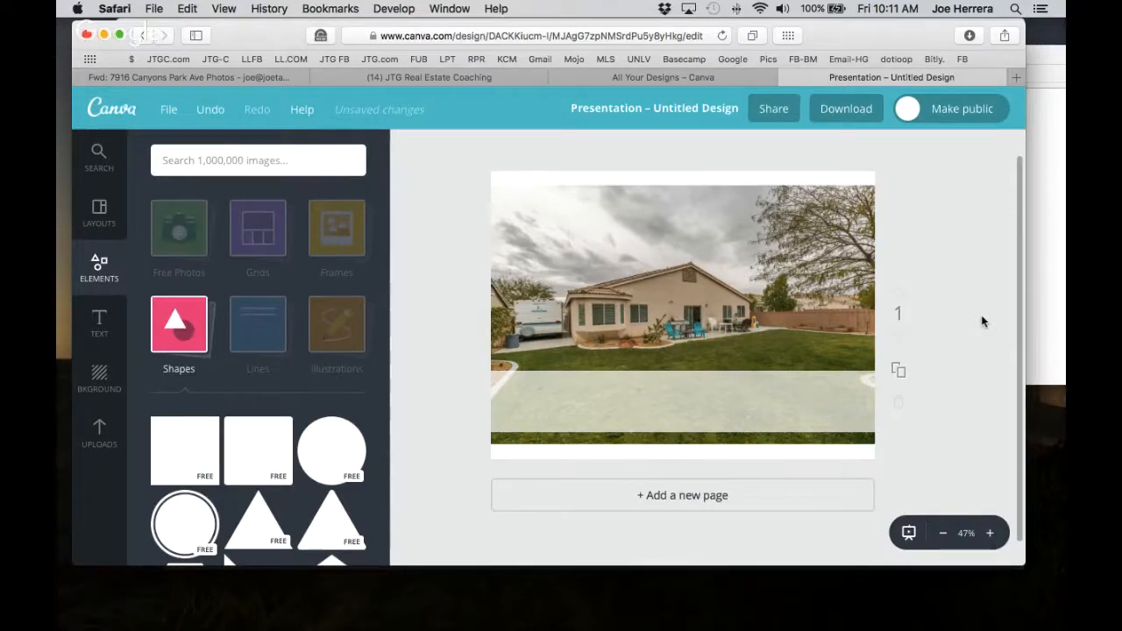
Add a heading that reads #GetAccessBeforeItsListed.
{"action": "left_click", "coordinate": [100, 323]}
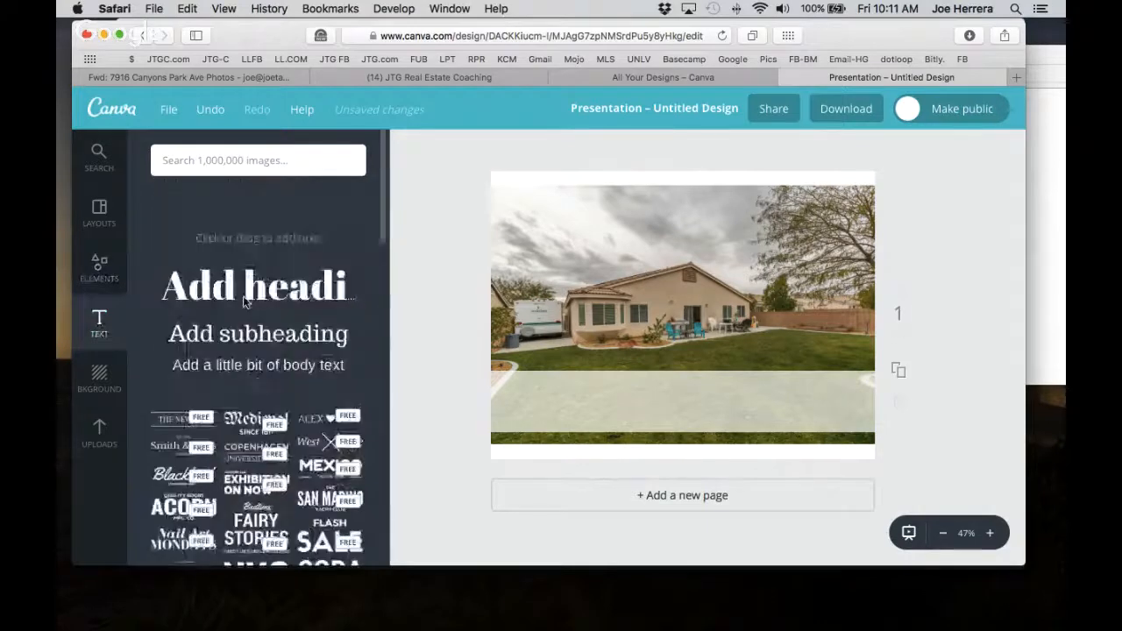
{"action": "left_click", "coordinate": [272, 254]}
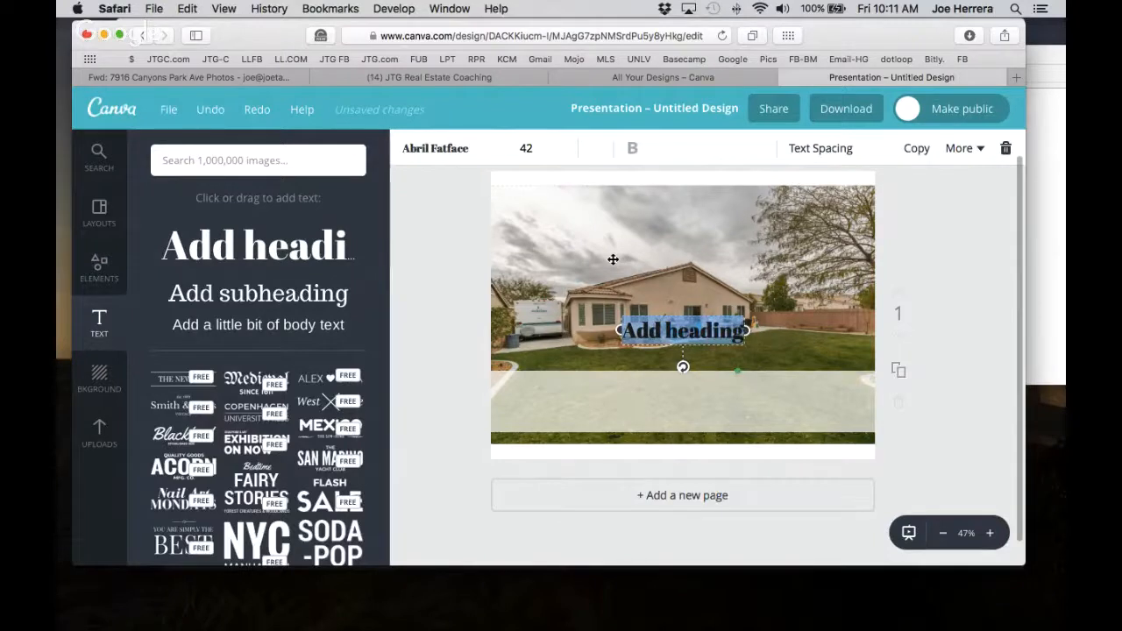
{"action": "key", "text": "BackSpace"}
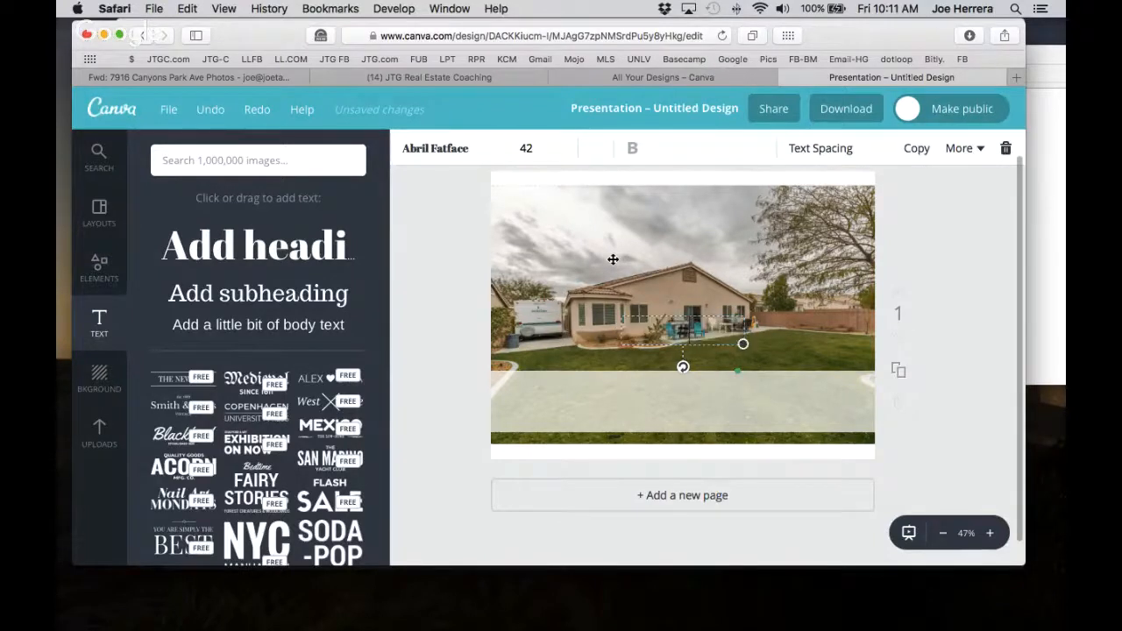
{"action": "type", "text": "Galle"}
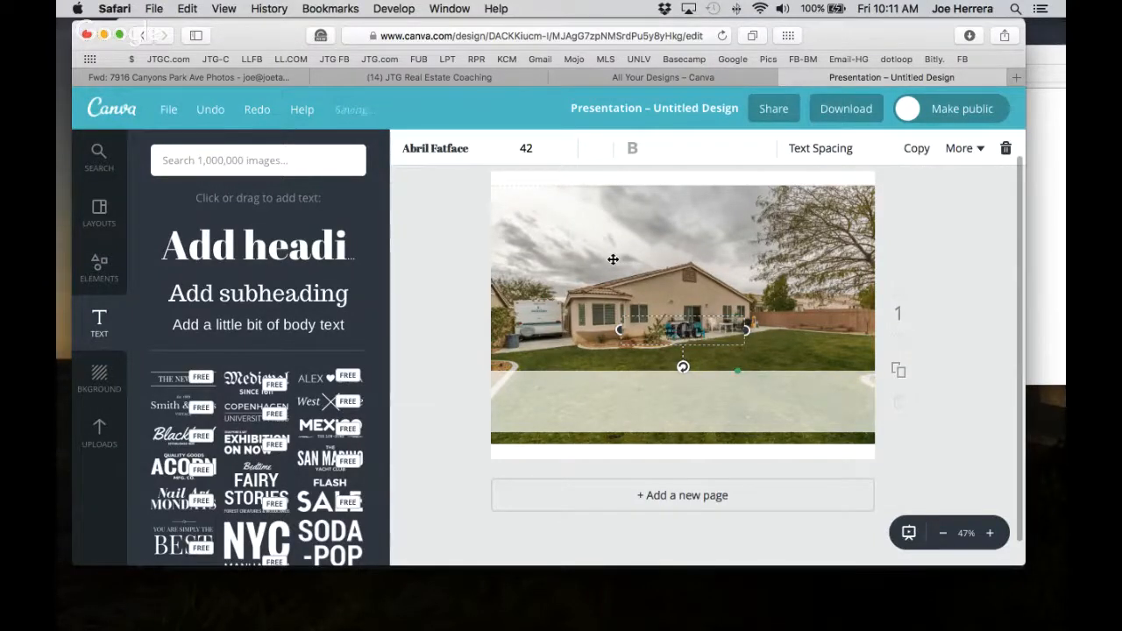
{"action": "key", "text": "BackSpace"}
{"action": "key", "text": "BackSpace"}
{"action": "key", "text": "BackSpace"}
{"action": "key", "text": "BackSpace"}
{"action": "key", "text": "BackSpace"}
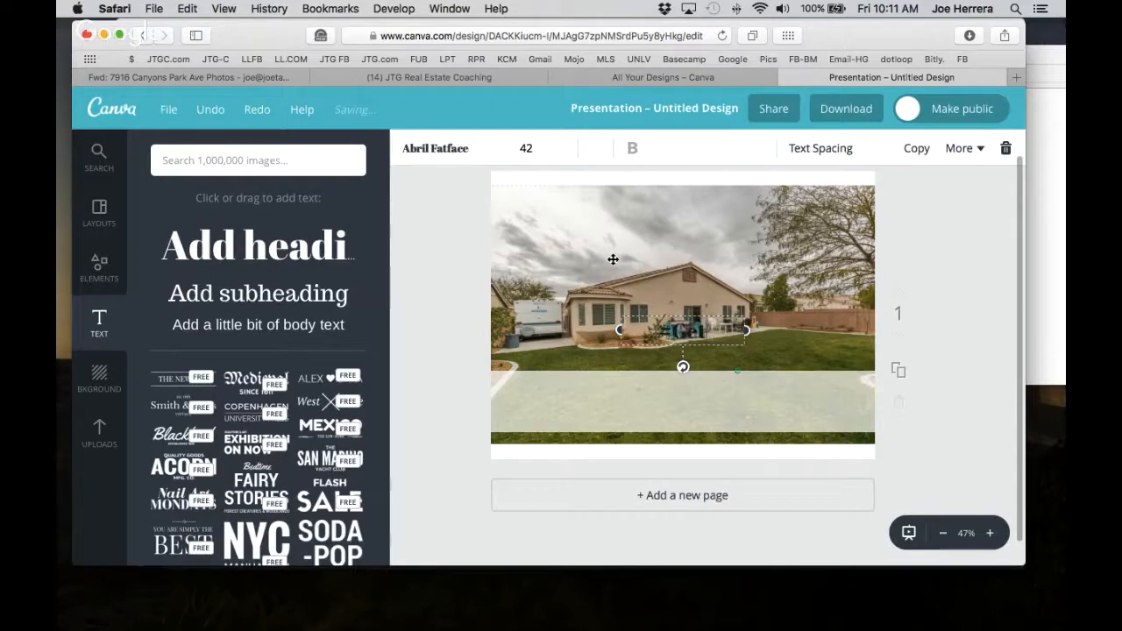
{"action": "type", "text": "#GetAccess"}
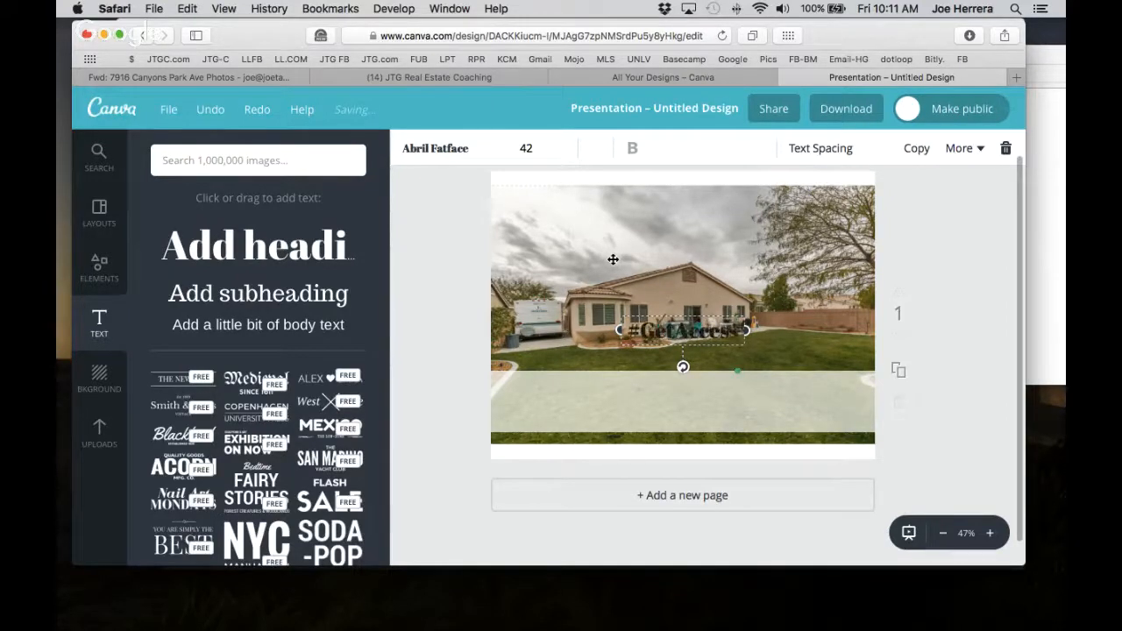
{"action": "type", "text": "Before"}
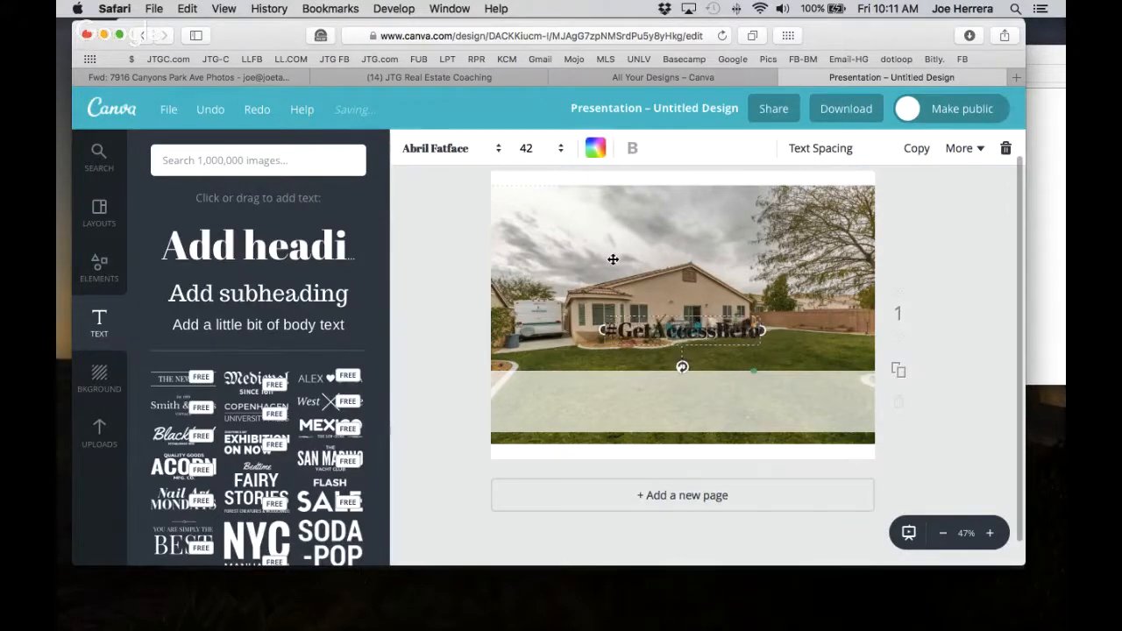
{"action": "type", "text": "It"}
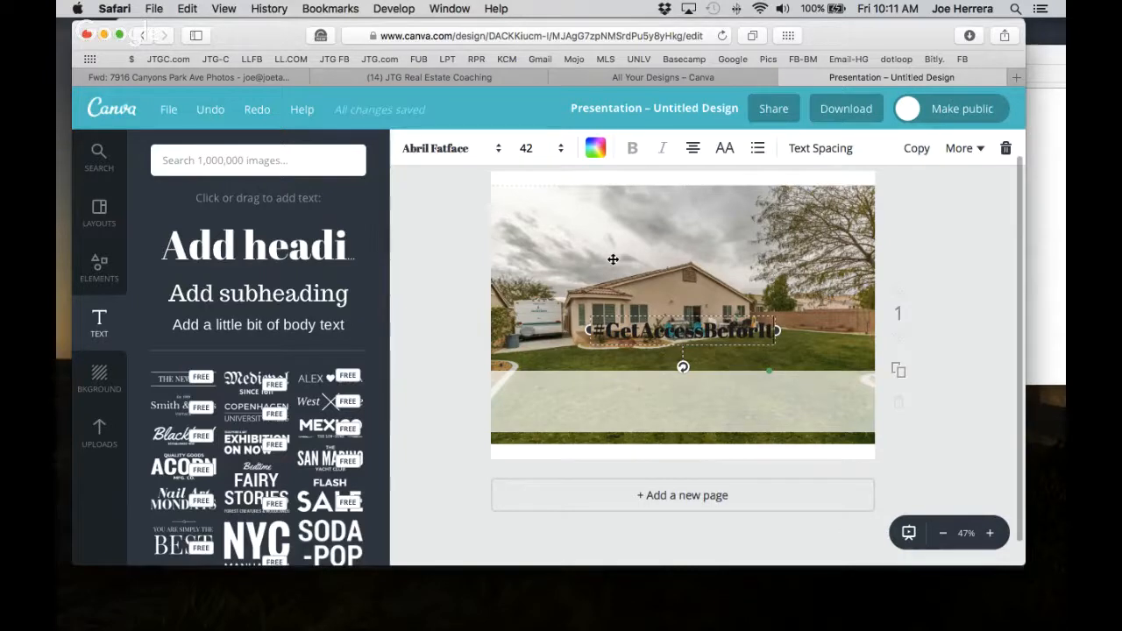
{"action": "type", "text": "sListed"}
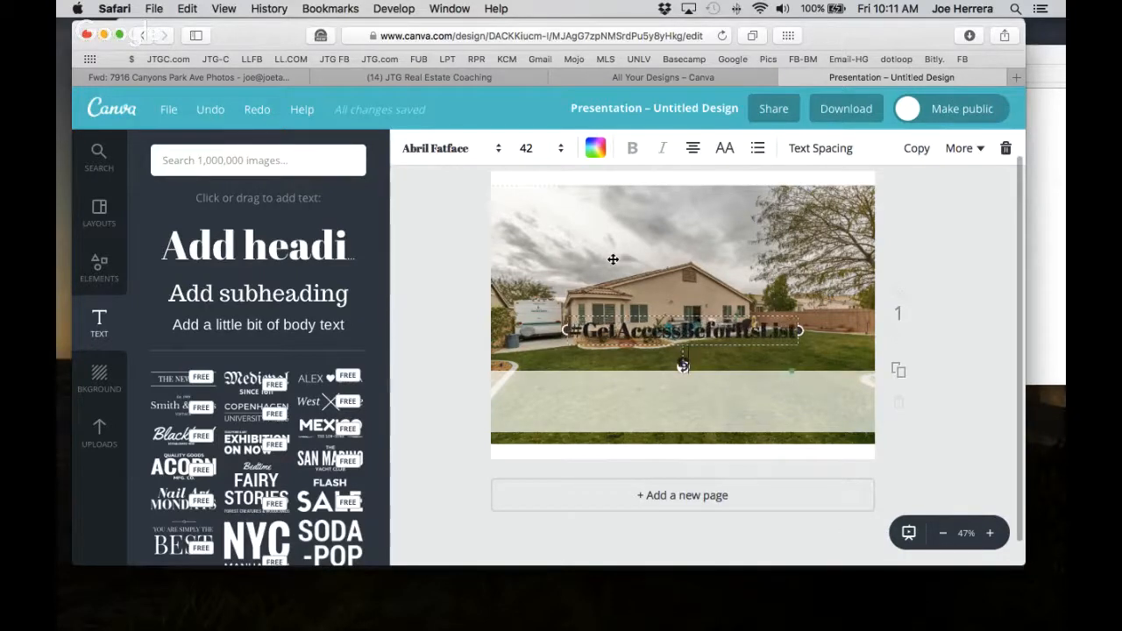
Move the headline down onto the banner, centred, and fix the 'Before' typo.
{"action": "left_click", "coordinate": [941, 451]}
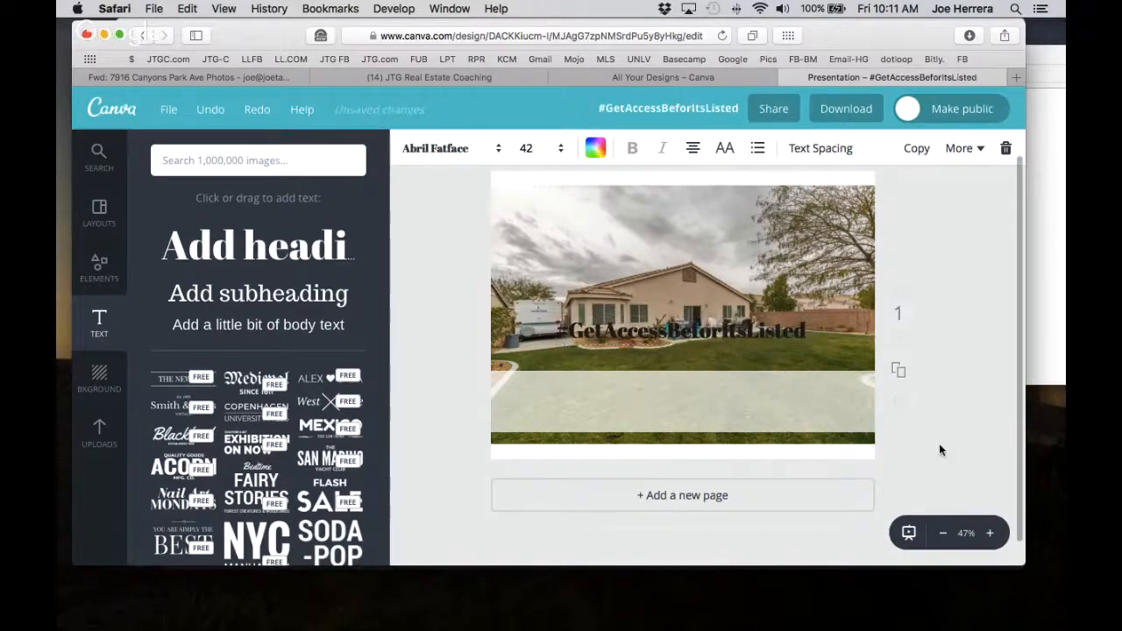
{"action": "left_click_drag", "start_coordinate": [684, 329], "coordinate": [687, 386]}
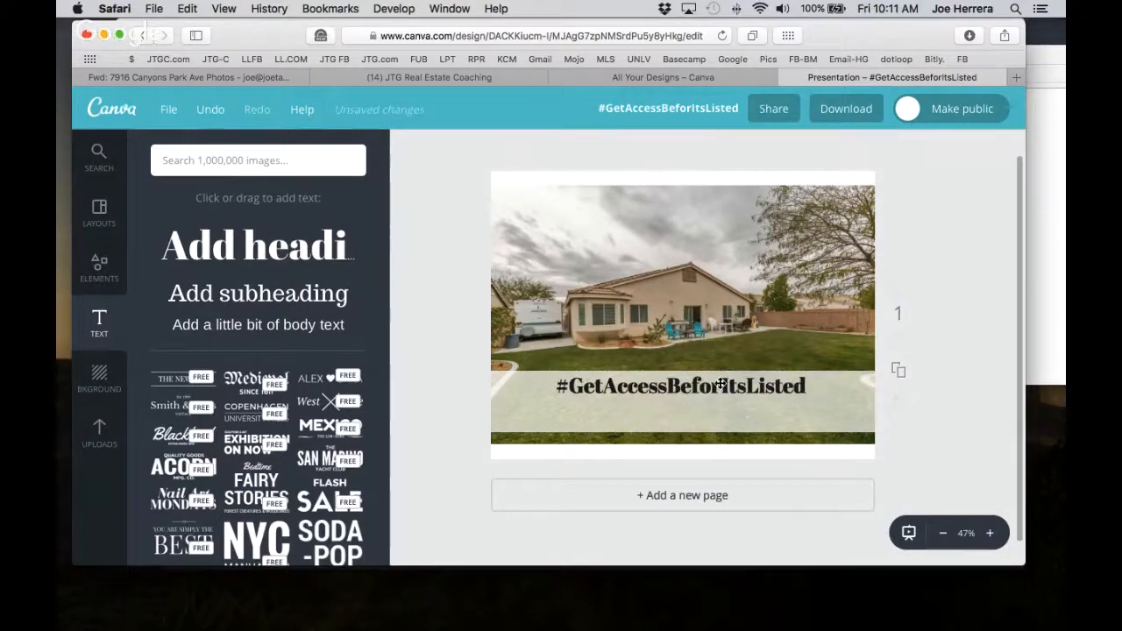
{"action": "left_click", "coordinate": [720, 383]}
{"action": "left_click", "coordinate": [720, 383]}
{"action": "type", "text": "e"}
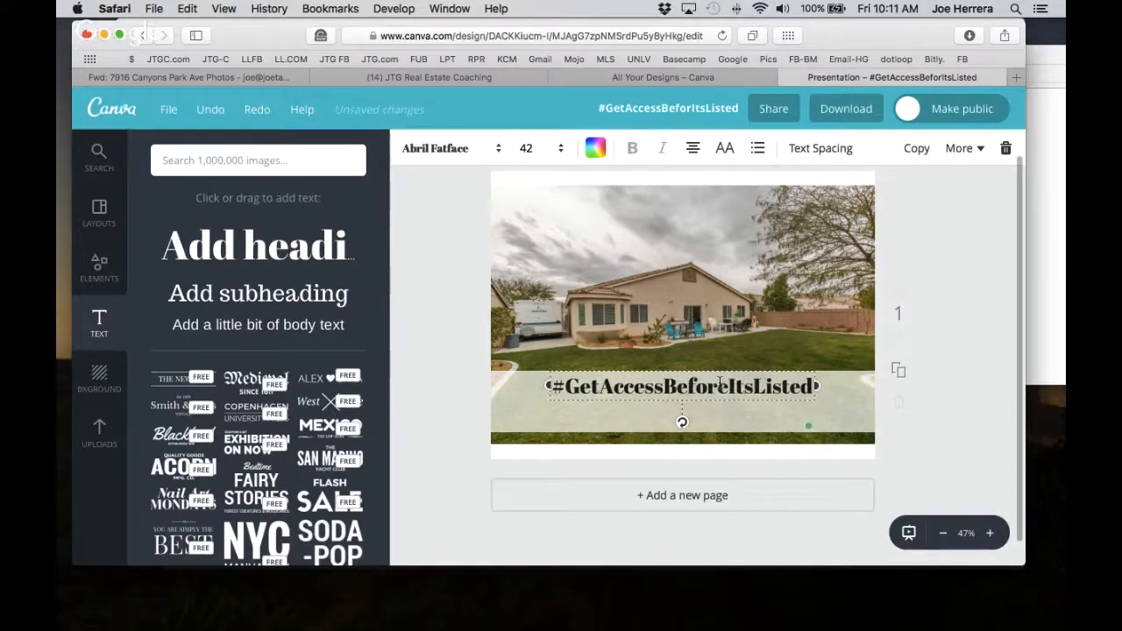
{"action": "left_click", "coordinate": [290, 255]}
{"action": "left_click", "coordinate": [699, 361]}
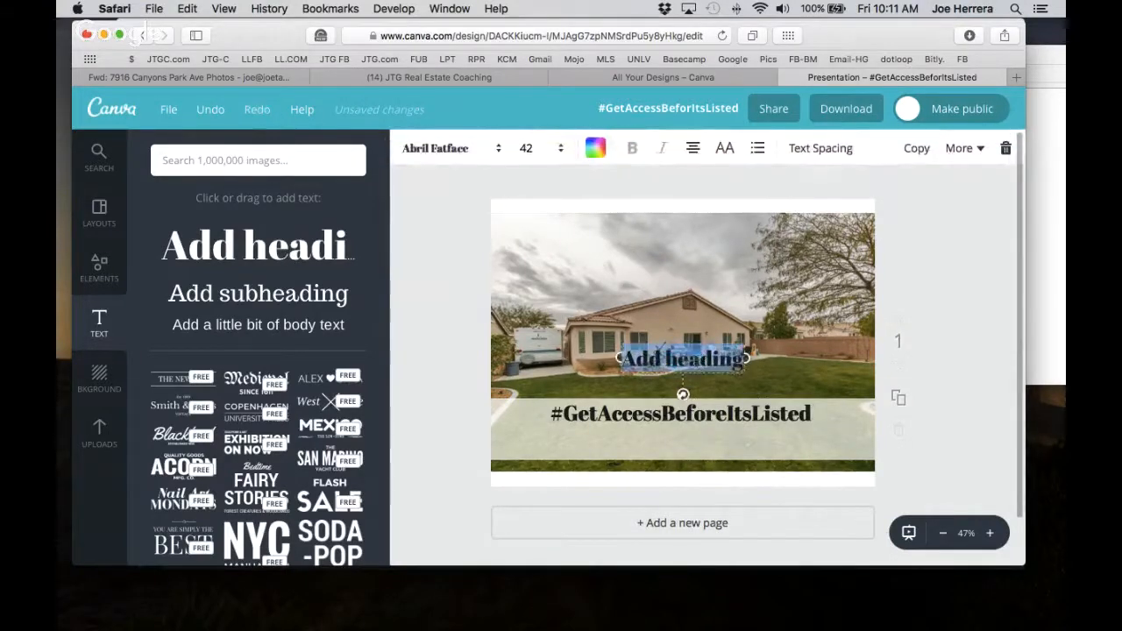
{"action": "key", "text": "BackSpace"}
{"action": "type", "text": "Access"}
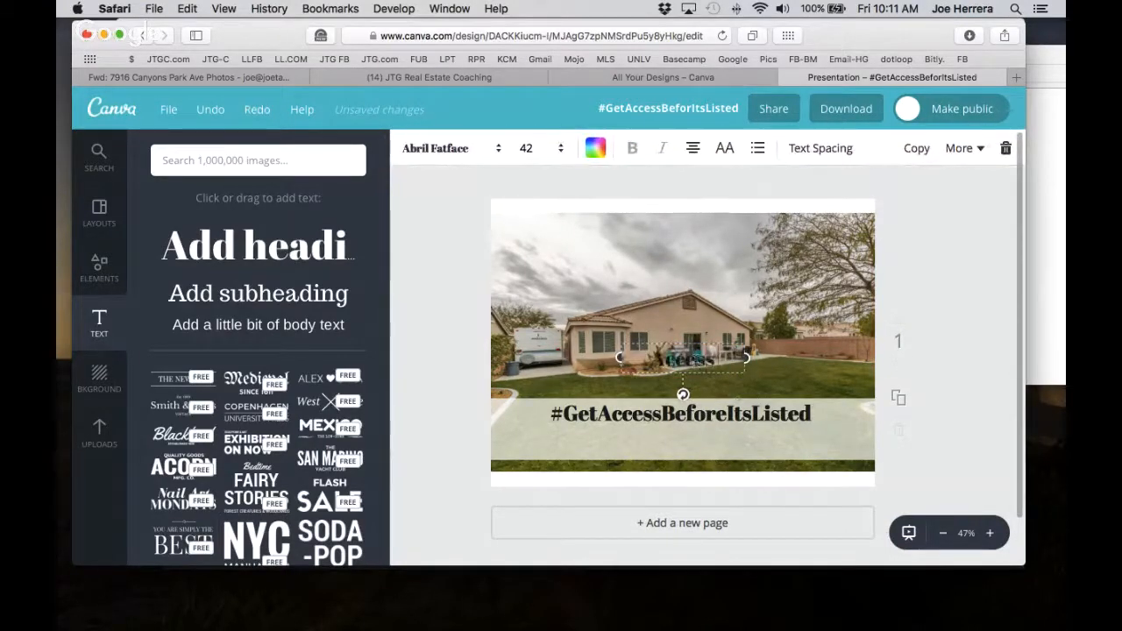
{"action": "key", "text": "BackSpace"}
{"action": "key", "text": "BackSpace"}
{"action": "key", "text": "BackSpace"}
{"action": "key", "text": "BackSpace"}
{"action": "key", "text": "BackSpace"}
{"action": "key", "text": "BackSpace"}
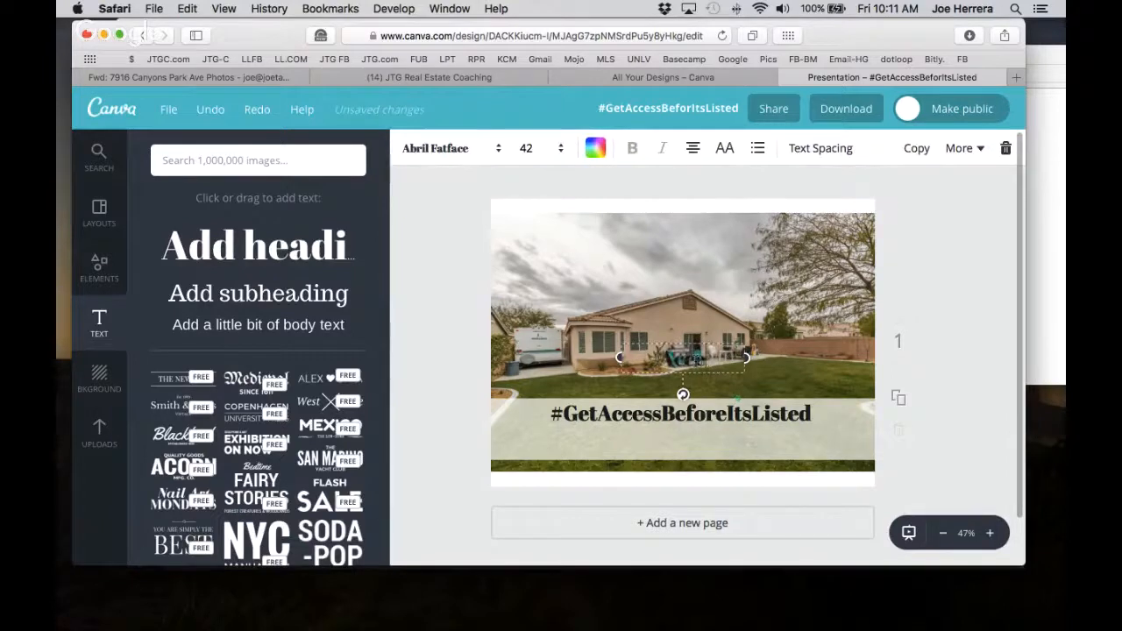
{"action": "key", "text": "BackSpace"}
{"action": "type", "text": "Before"}
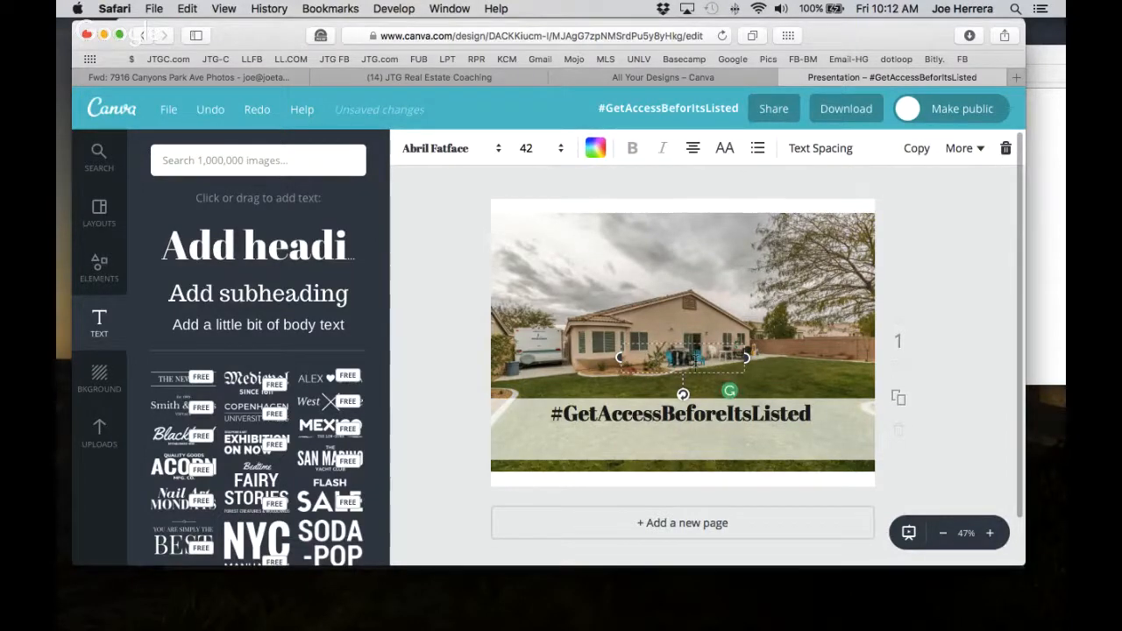
{"action": "key", "text": "BackSpace"}
{"action": "key", "text": "BackSpace"}
{"action": "key", "text": "BackSpace"}
{"action": "key", "text": "BackSpace"}
{"action": "key", "text": "BackSpace"}
{"action": "key", "text": "BackSpace"}
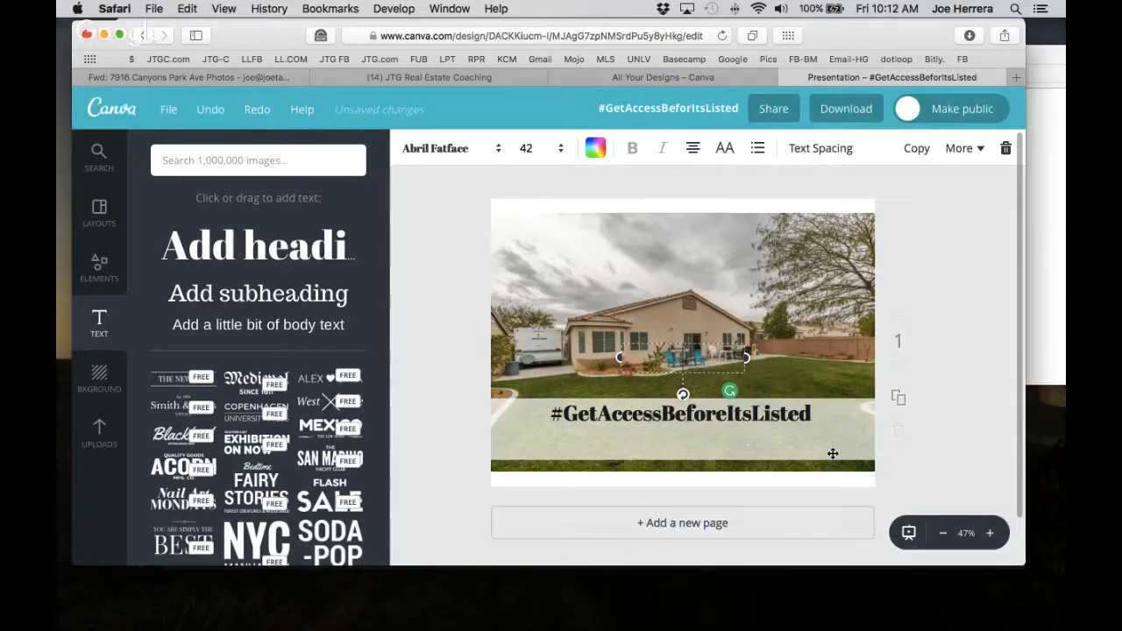
{"action": "left_click", "coordinate": [993, 442]}
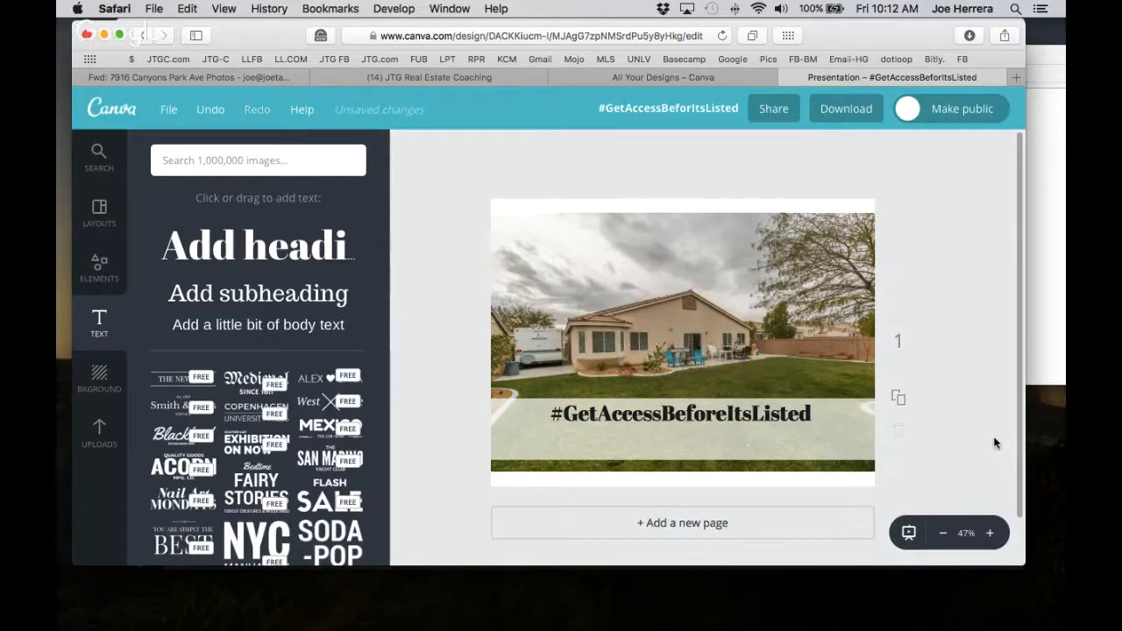
Colour the hashtag headline text bright red, custom colour ff0009.
{"action": "left_click", "coordinate": [670, 418]}
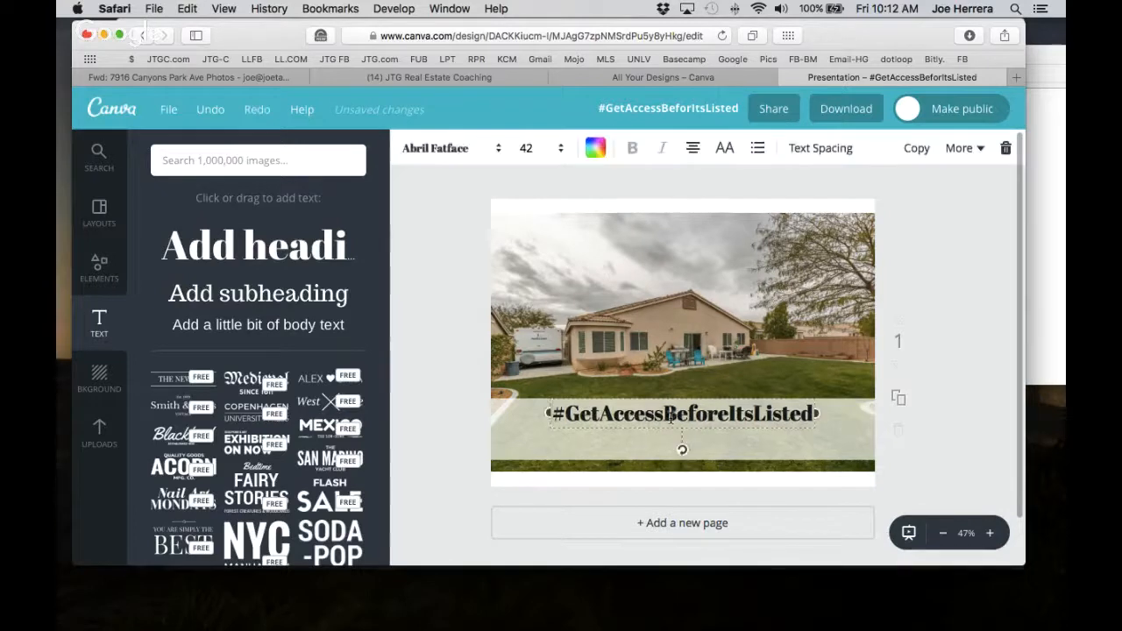
{"action": "double_click", "coordinate": [671, 419]}
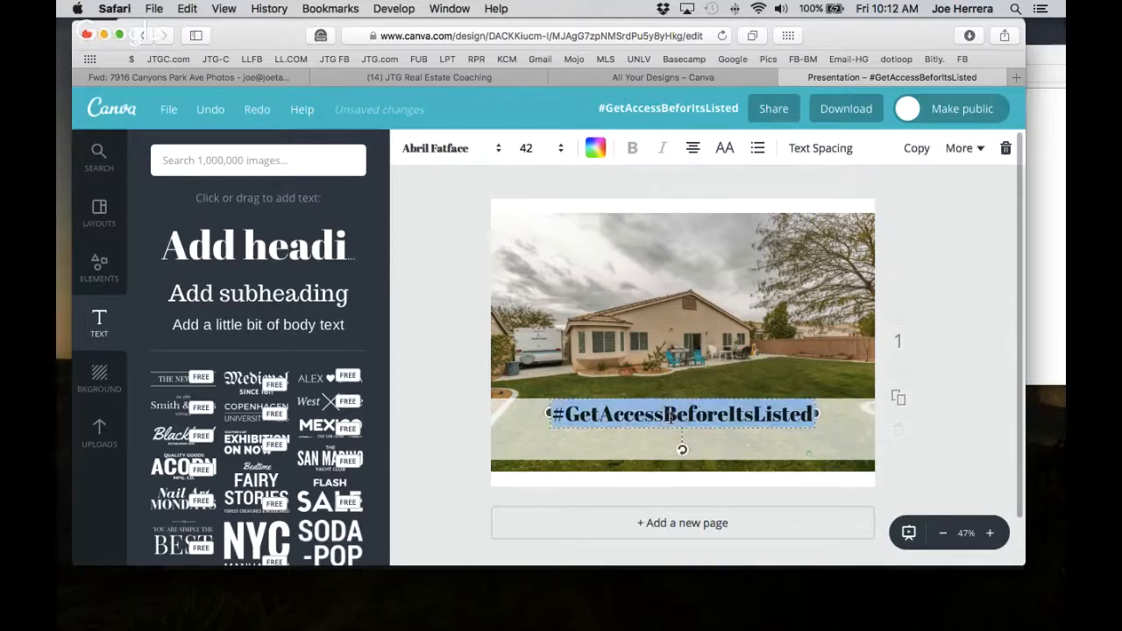
{"action": "left_click", "coordinate": [595, 147]}
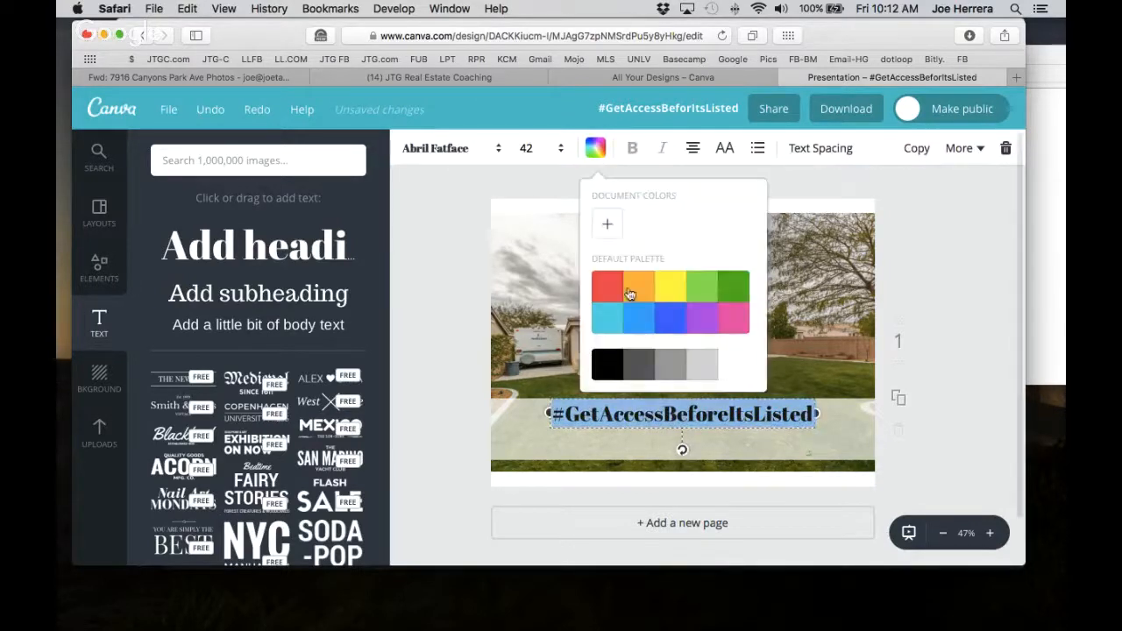
{"action": "left_click", "coordinate": [670, 326]}
{"action": "left_click", "coordinate": [604, 289]}
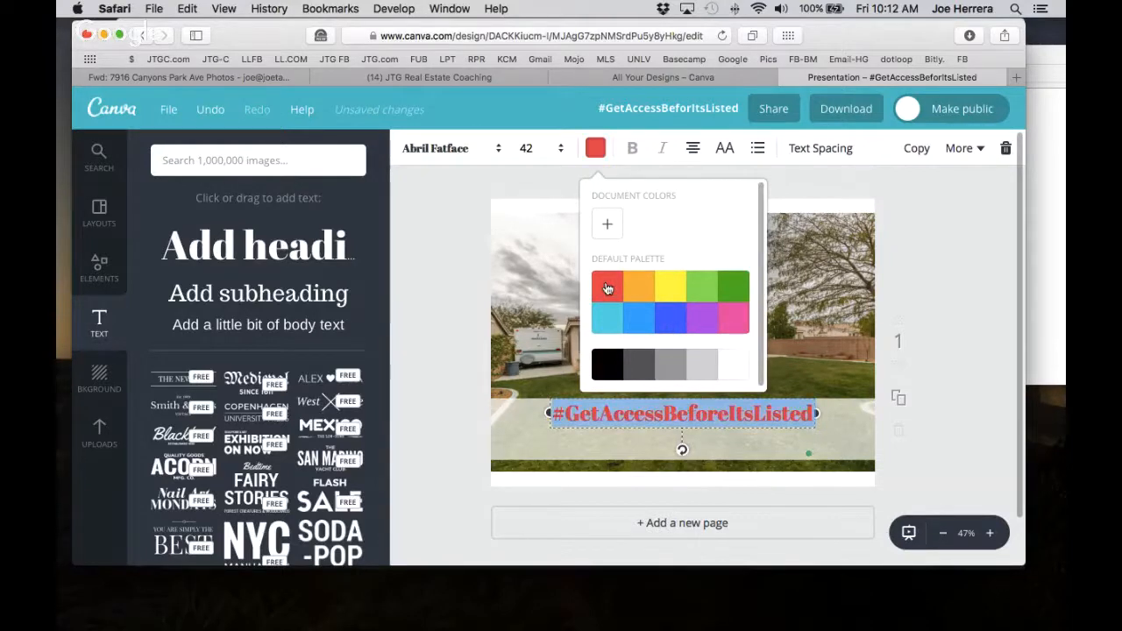
{"action": "left_click", "coordinate": [604, 225]}
{"action": "left_click_drag", "start_coordinate": [740, 312], "coordinate": [801, 309]}
{"action": "left_click", "coordinate": [985, 364]}
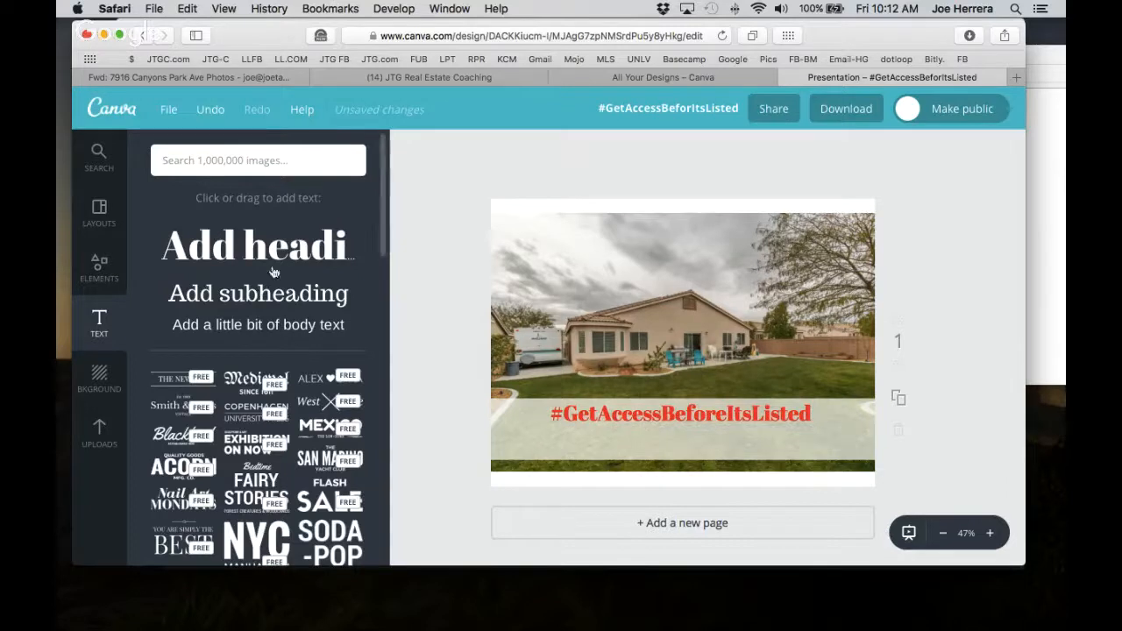
Place a second heading below the hashtag on the banner and select its placeholder text.
{"action": "left_click_drag", "start_coordinate": [278, 254], "coordinate": [695, 443]}
{"action": "double_click", "coordinate": [694, 443]}
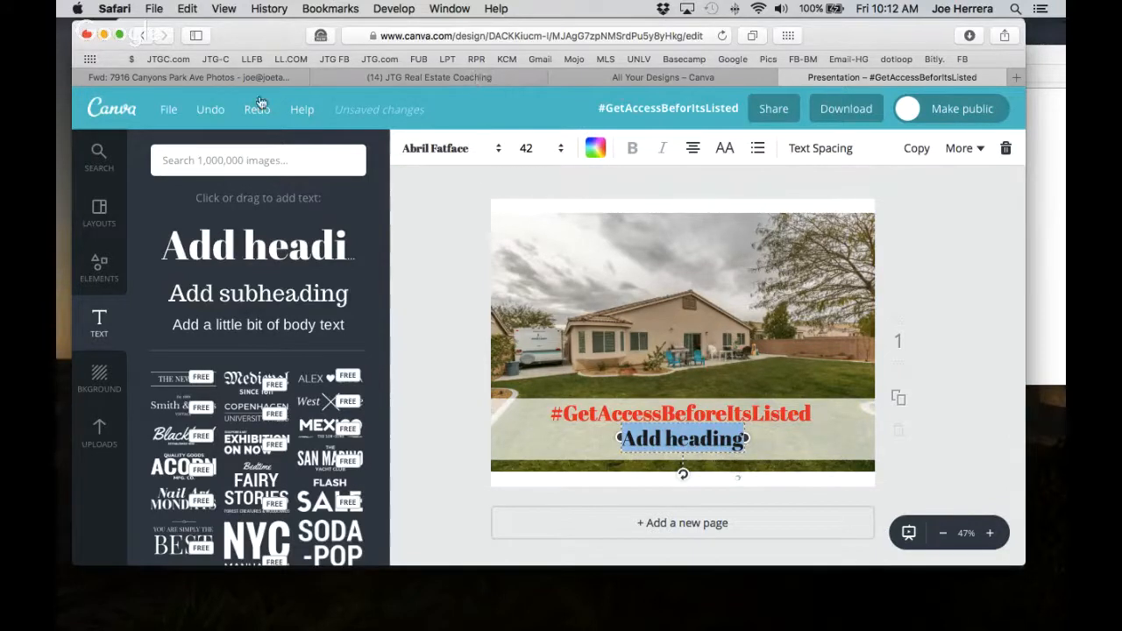
{"action": "left_click", "coordinate": [1016, 77]}
{"action": "left_click", "coordinate": [600, 58]}
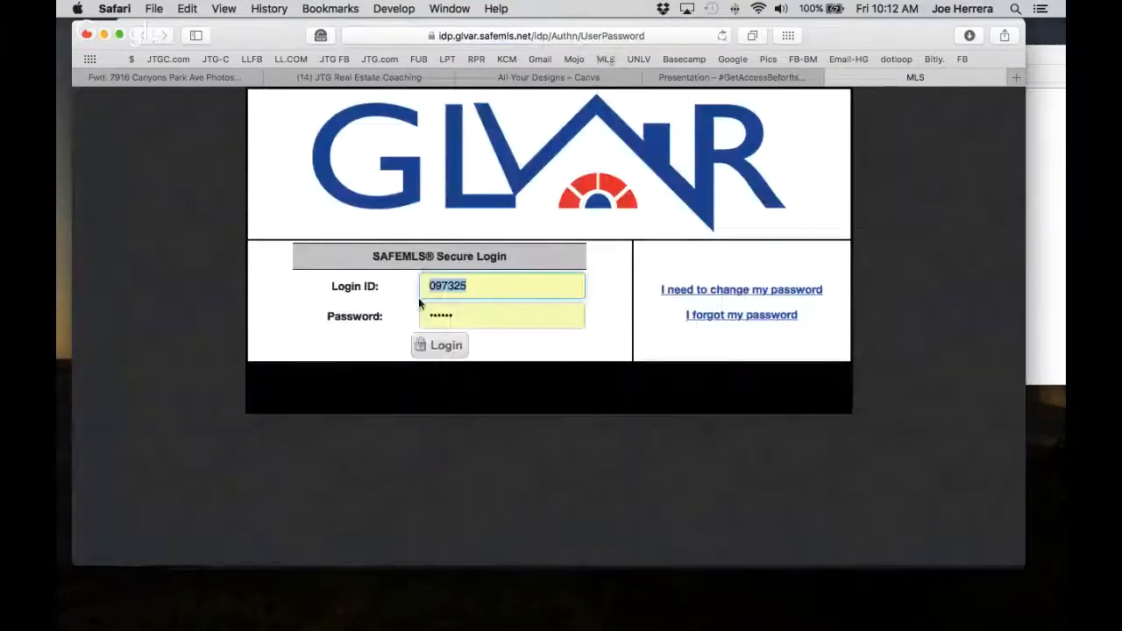
{"action": "left_click", "coordinate": [441, 348]}
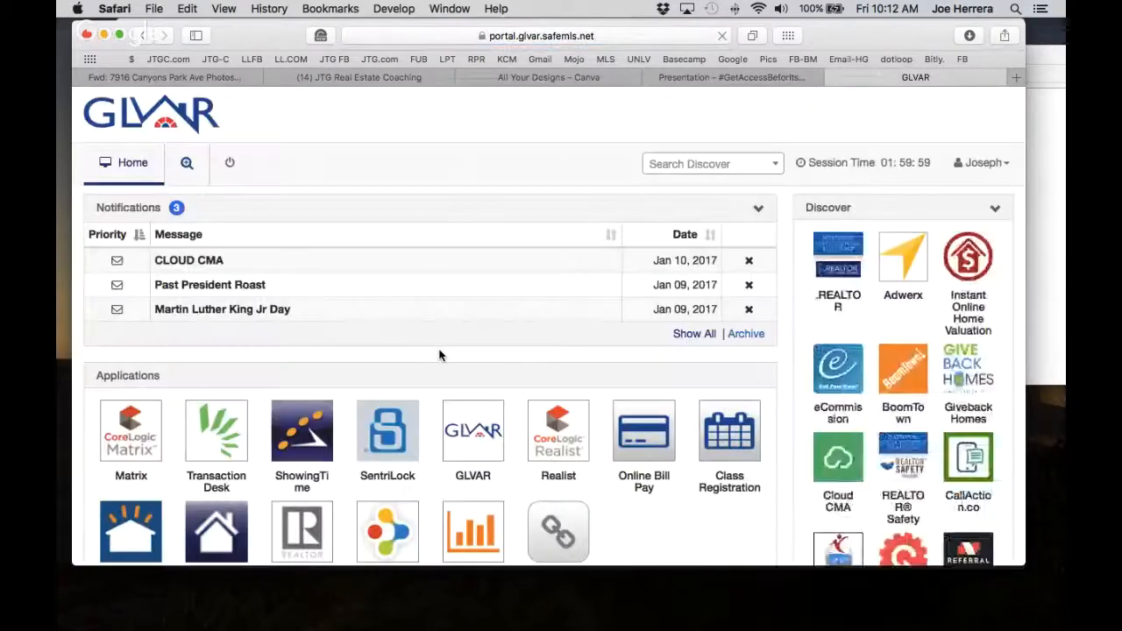
{"action": "left_click", "coordinate": [135, 447]}
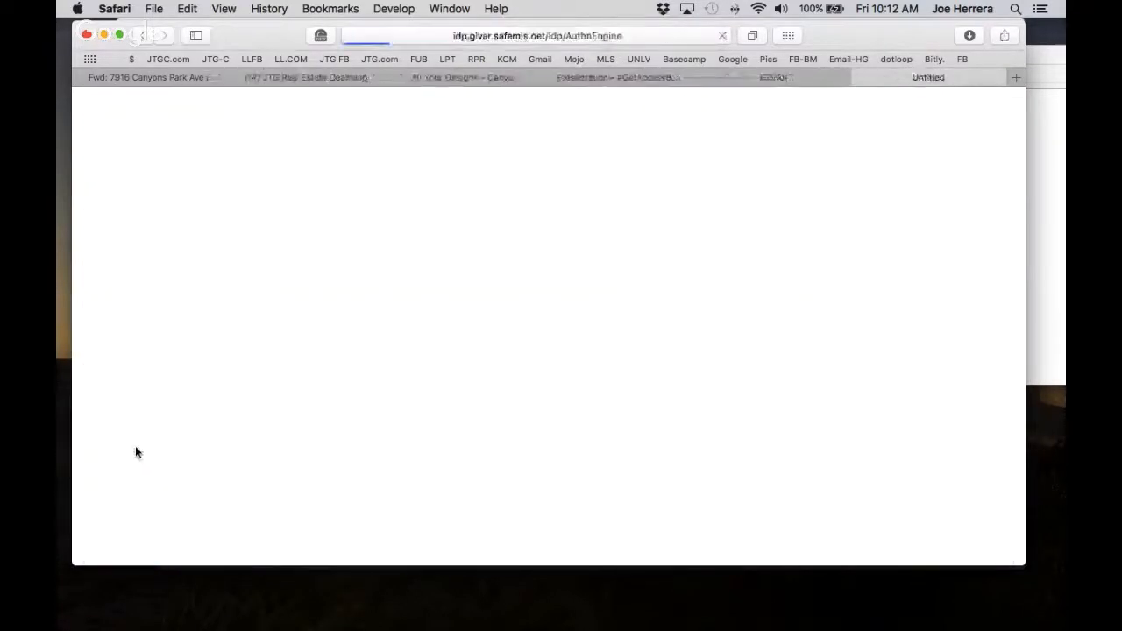
{"action": "left_click", "coordinate": [667, 166]}
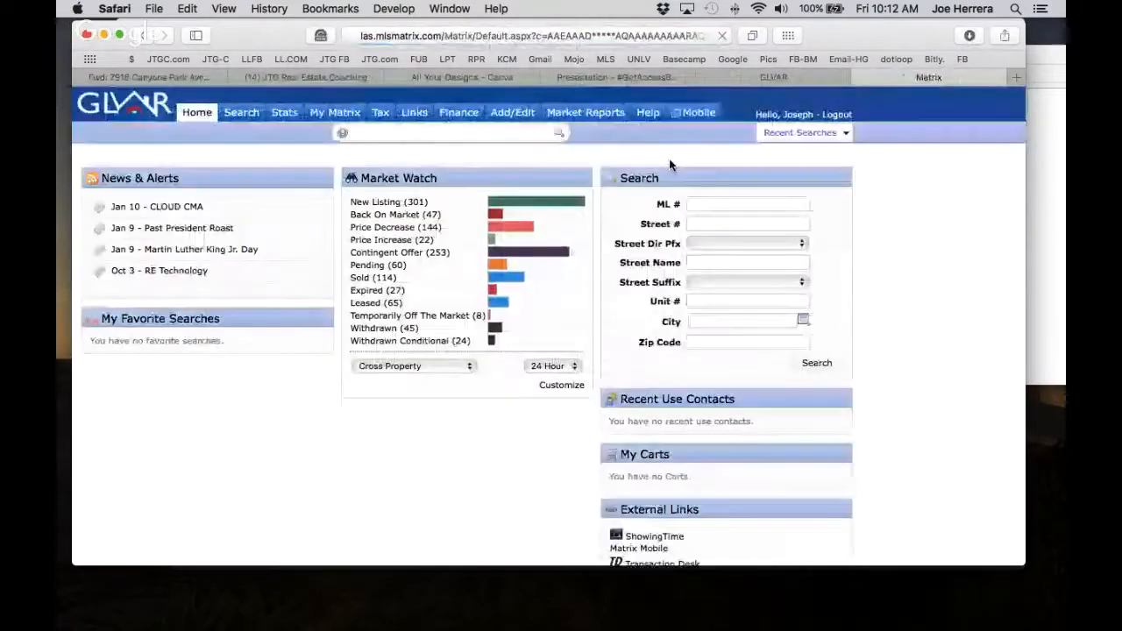
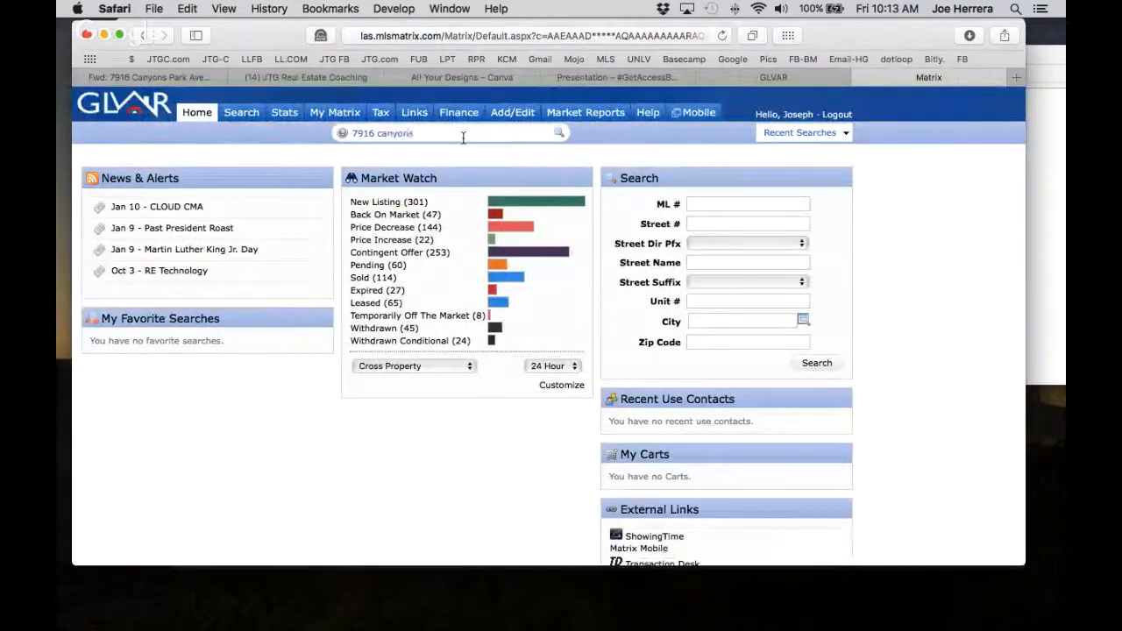
{"action": "key", "text": "Return"}
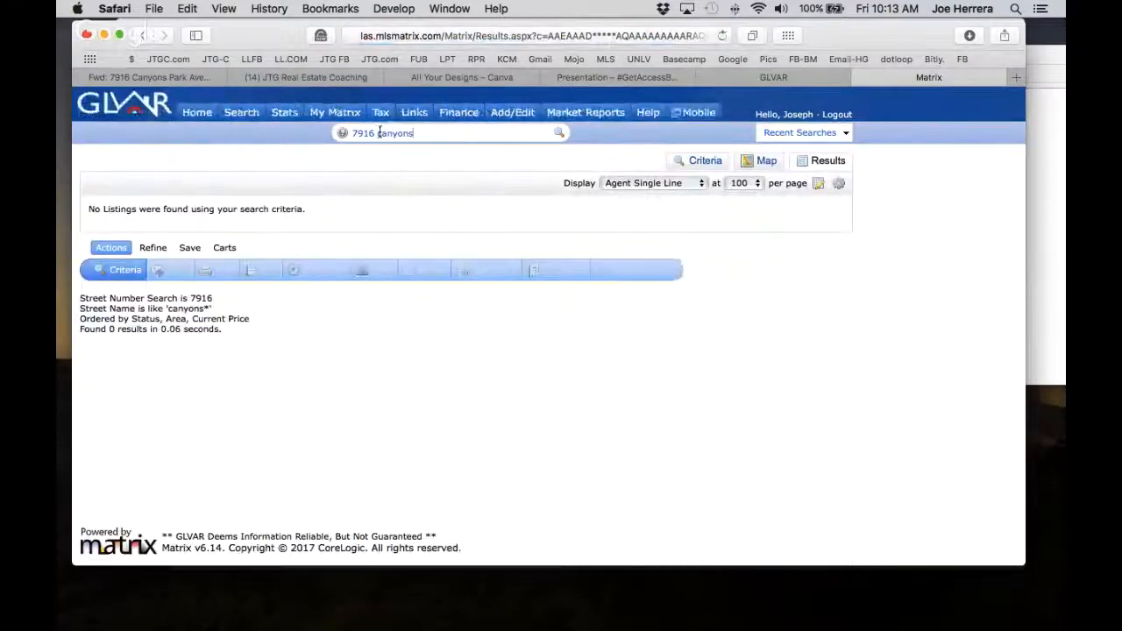
{"action": "left_click", "coordinate": [382, 112]}
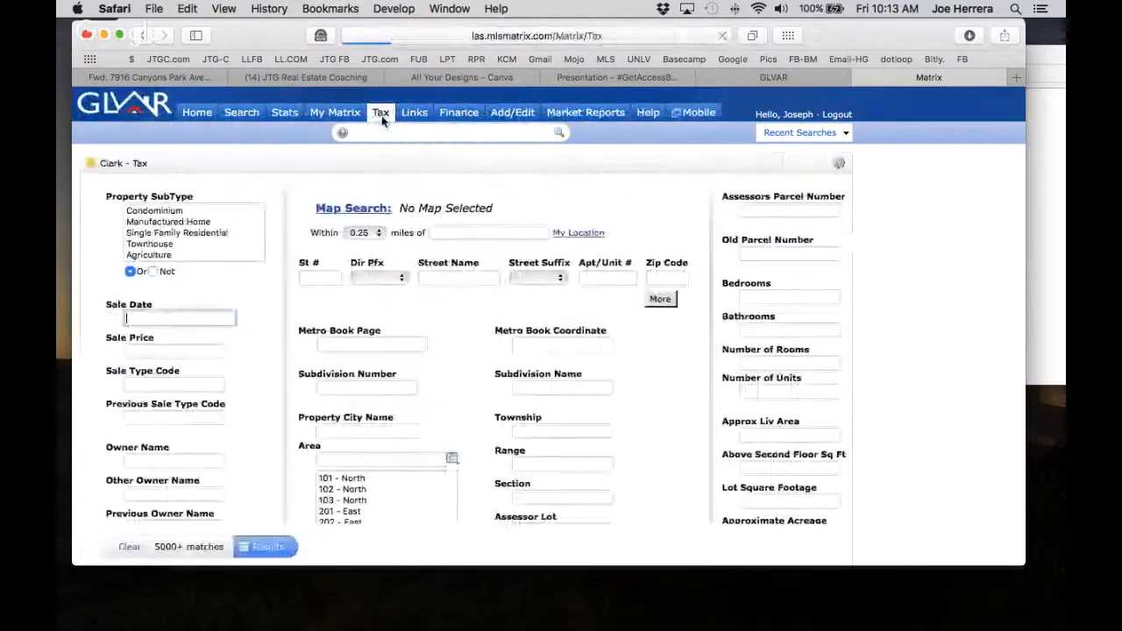
{"action": "left_click", "coordinate": [311, 281]}
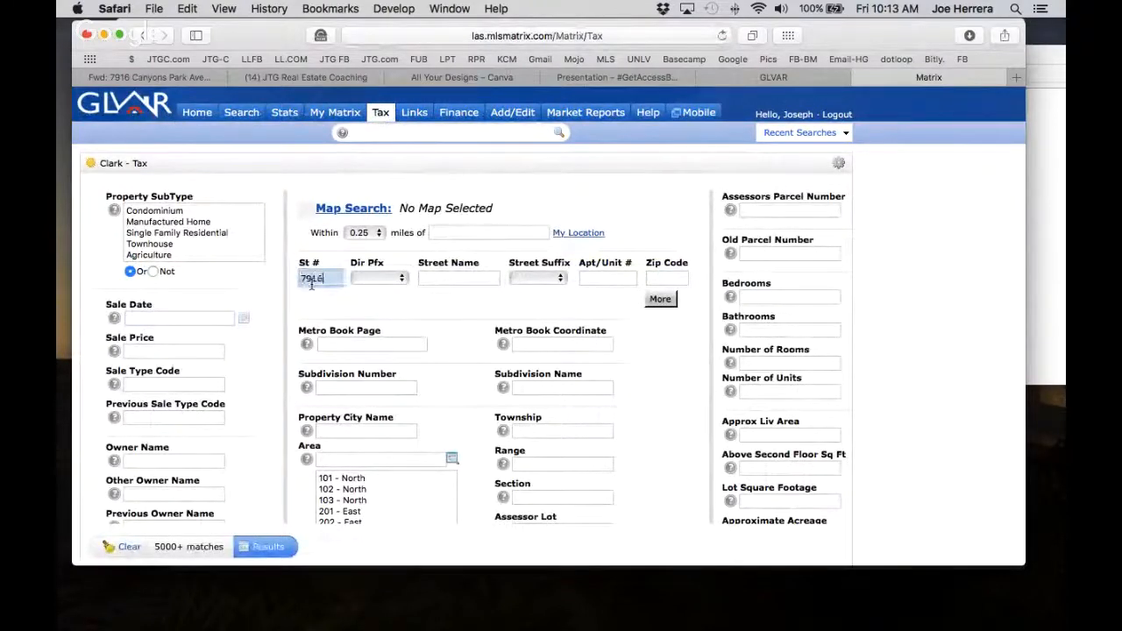
{"action": "key", "text": "Tab"}
{"action": "key", "text": "Tab"}
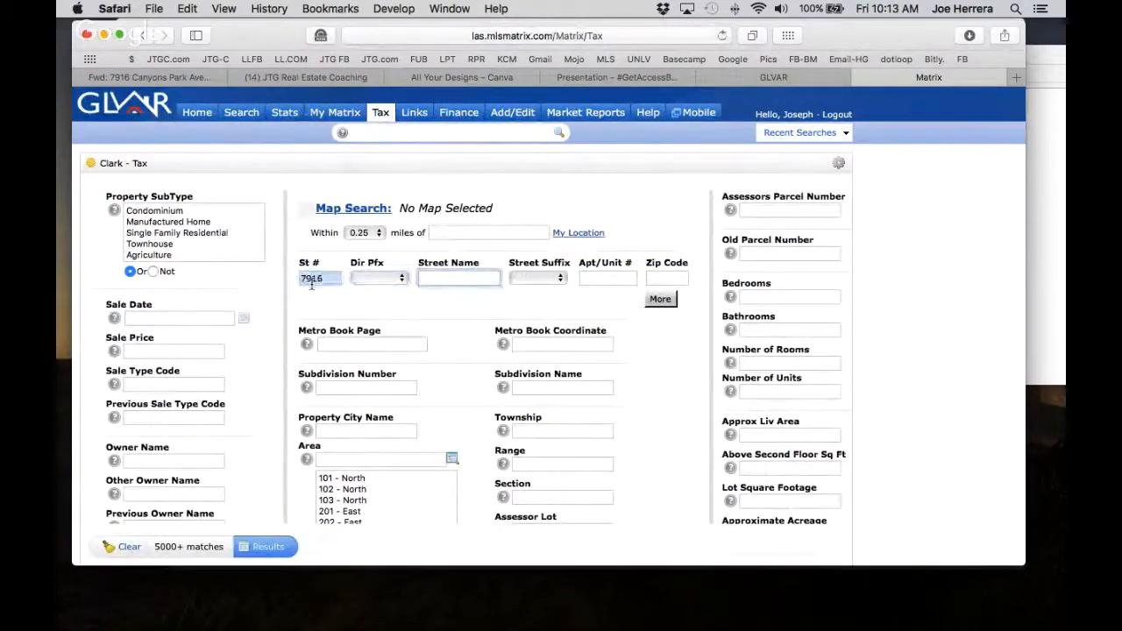
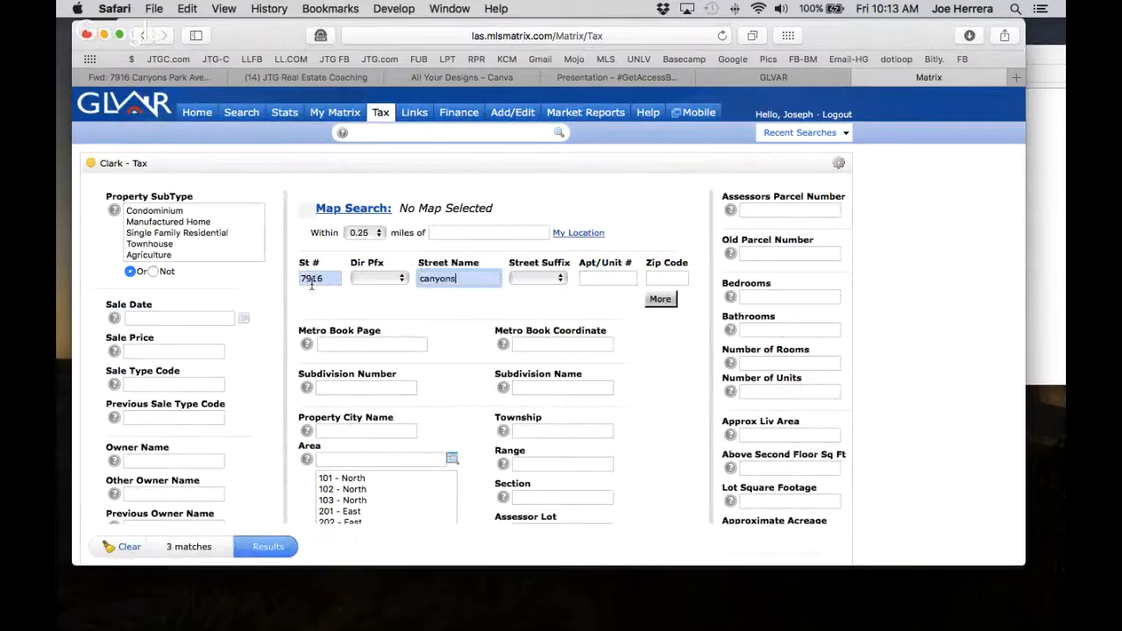
{"action": "key", "text": "Return"}
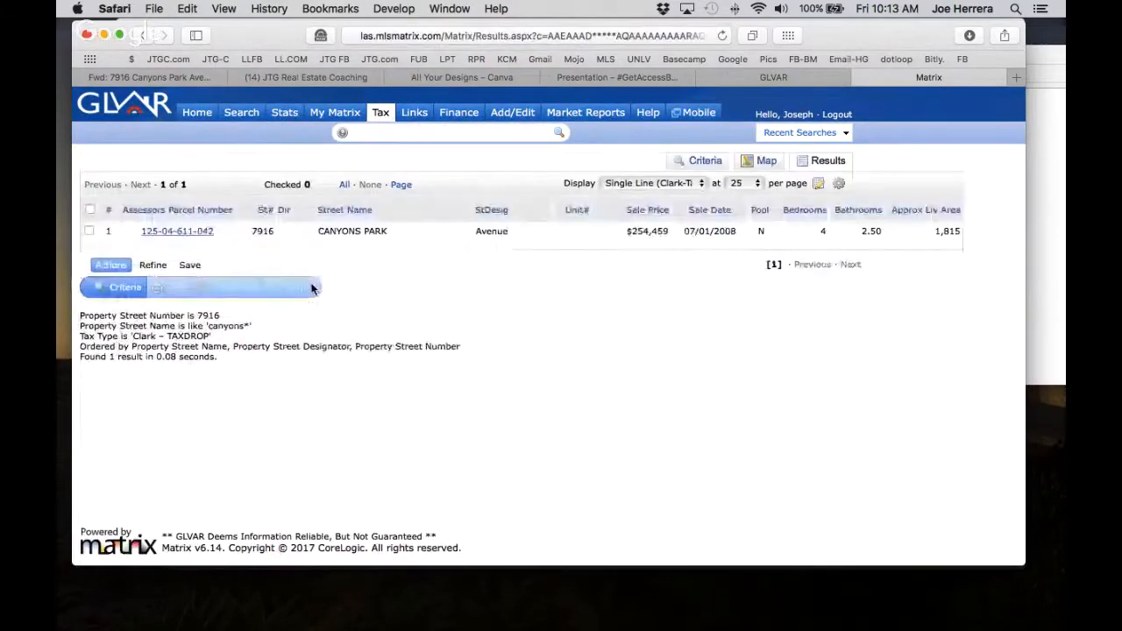
{"action": "left_click", "coordinate": [179, 232]}
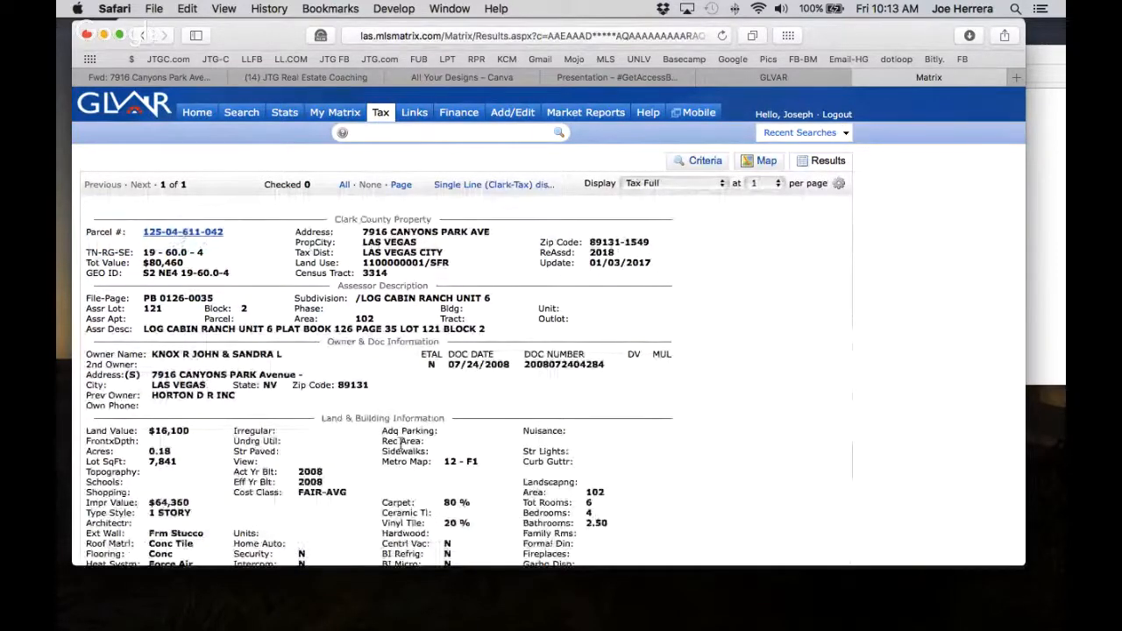
{"action": "scroll", "coordinate": [173, 464], "scroll_direction": "down", "scroll_amount": 2}
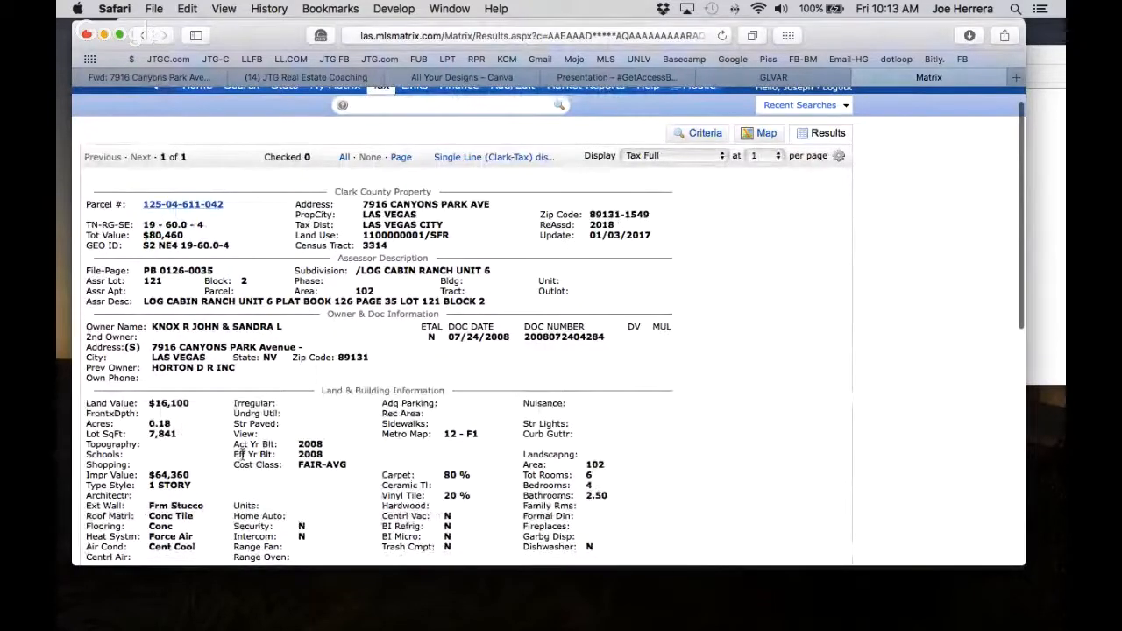
{"action": "scroll", "coordinate": [243, 454], "scroll_direction": "down", "scroll_amount": 5}
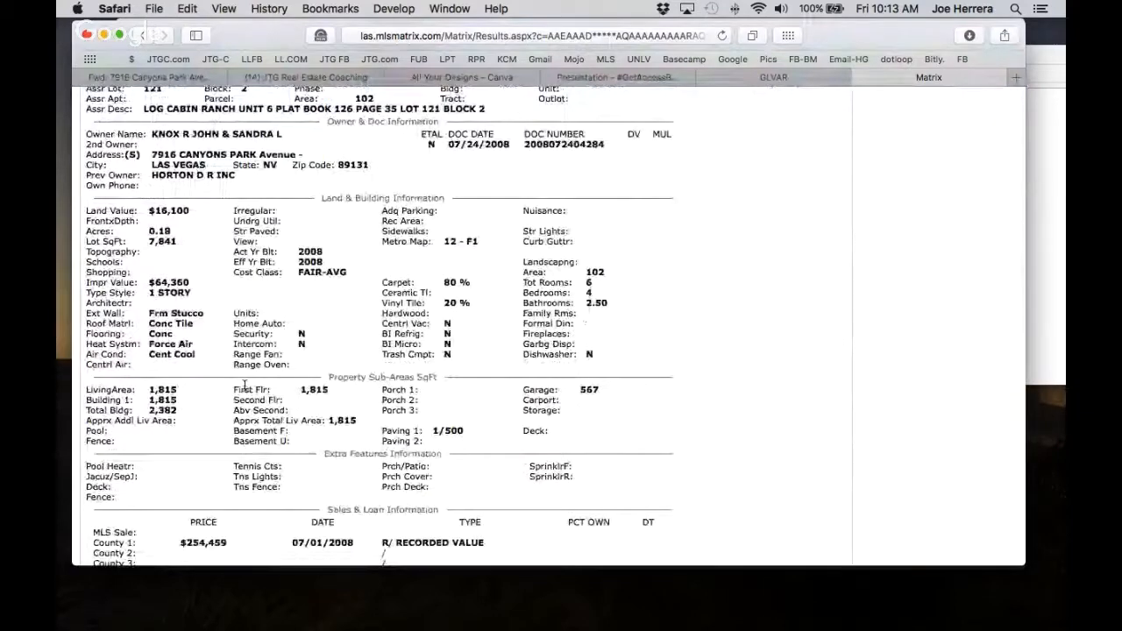
{"action": "scroll", "coordinate": [244, 387], "scroll_direction": "down", "scroll_amount": 3}
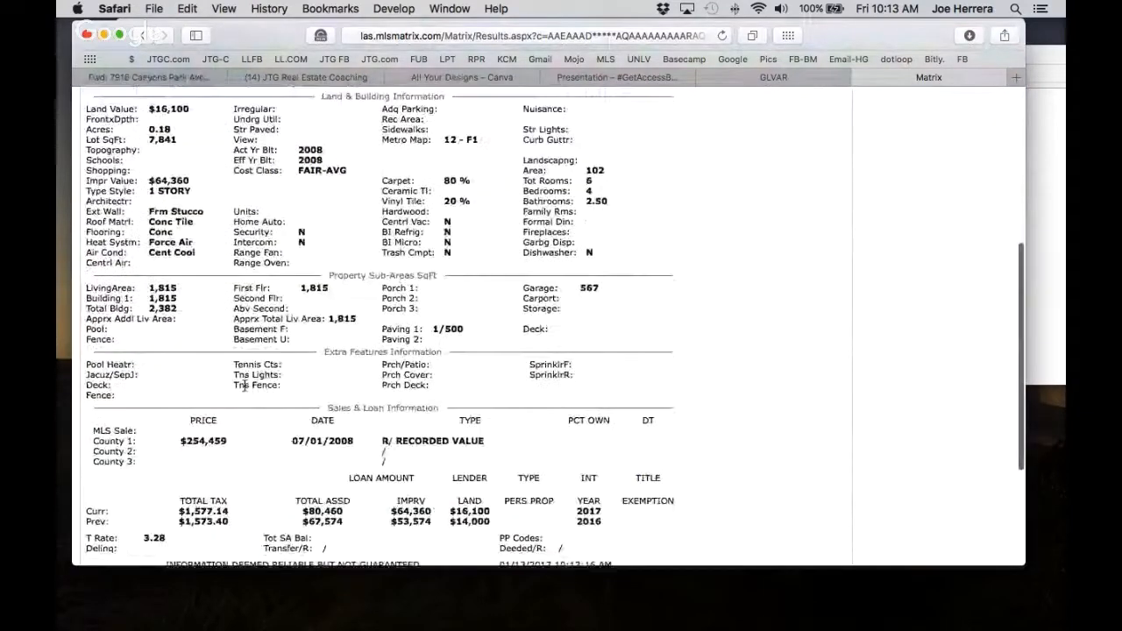
{"action": "scroll", "coordinate": [245, 387], "scroll_direction": "up", "scroll_amount": 9}
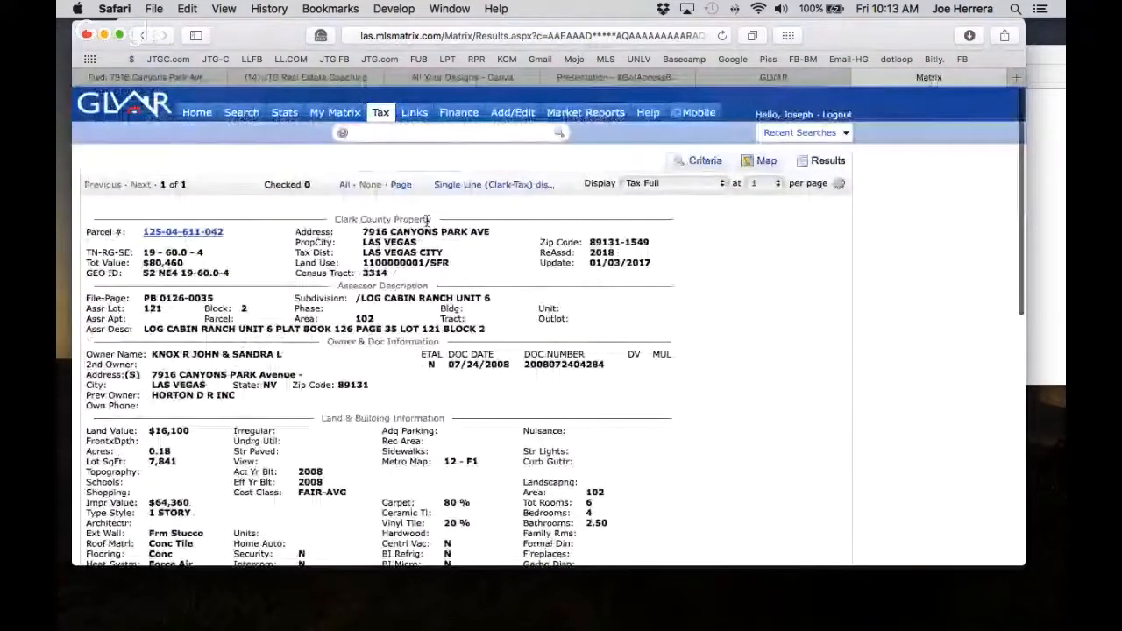
{"action": "left_click", "coordinate": [633, 78]}
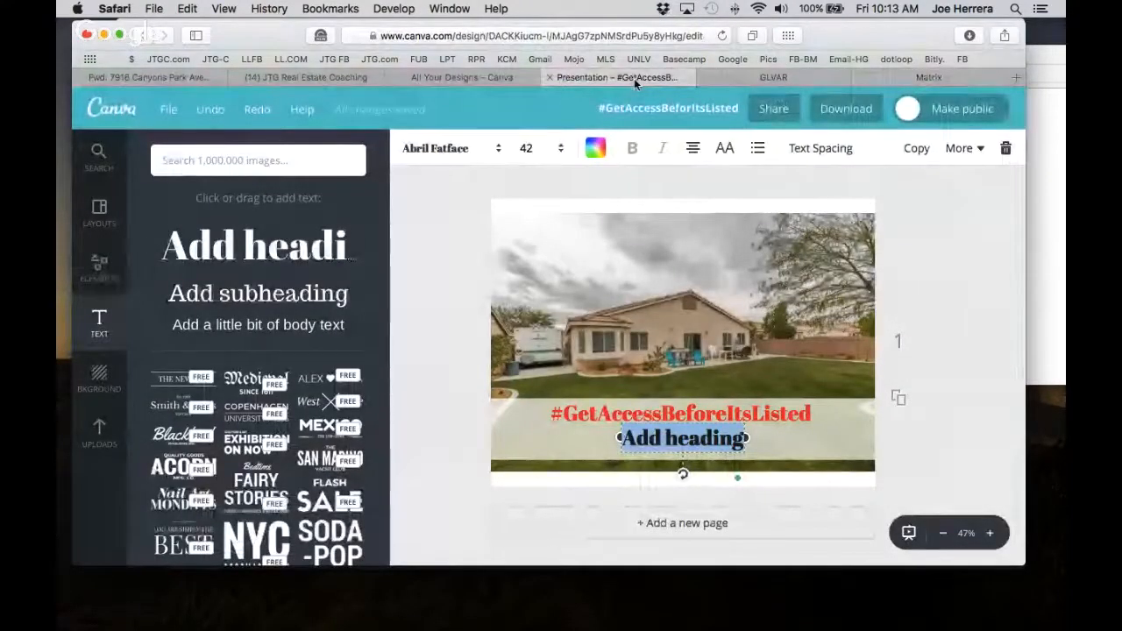
Replace the placeholder with '1/5 Acre Lot - RV Parking - 4 Beds!' and nudge it slightly lower.
{"action": "type", "text": "1"}
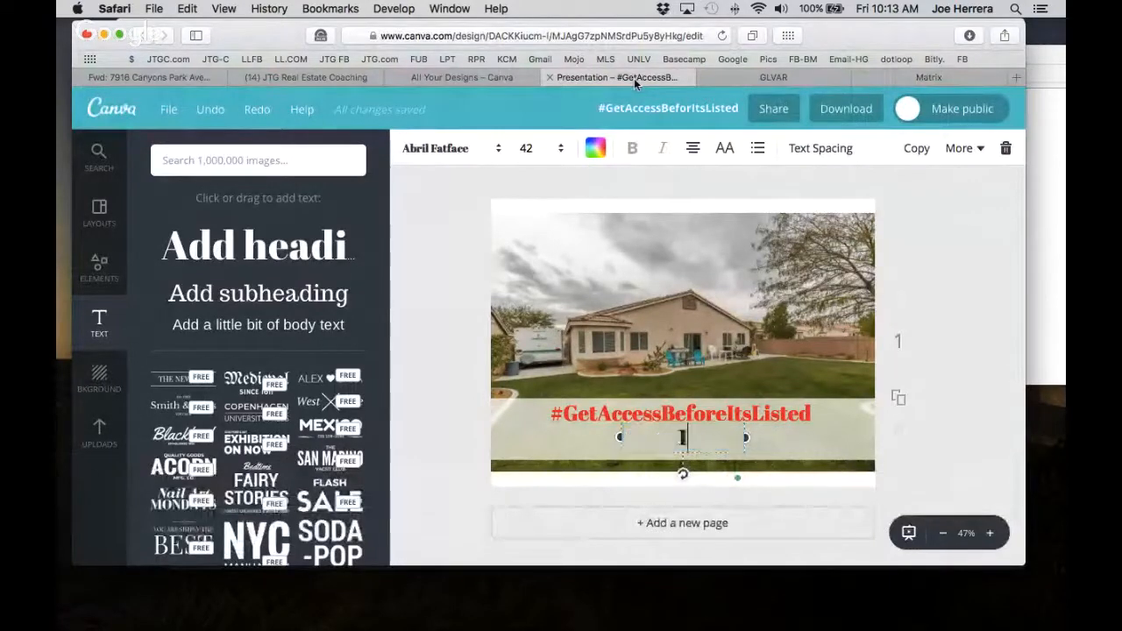
{"action": "type", "text": "/5 Acre"}
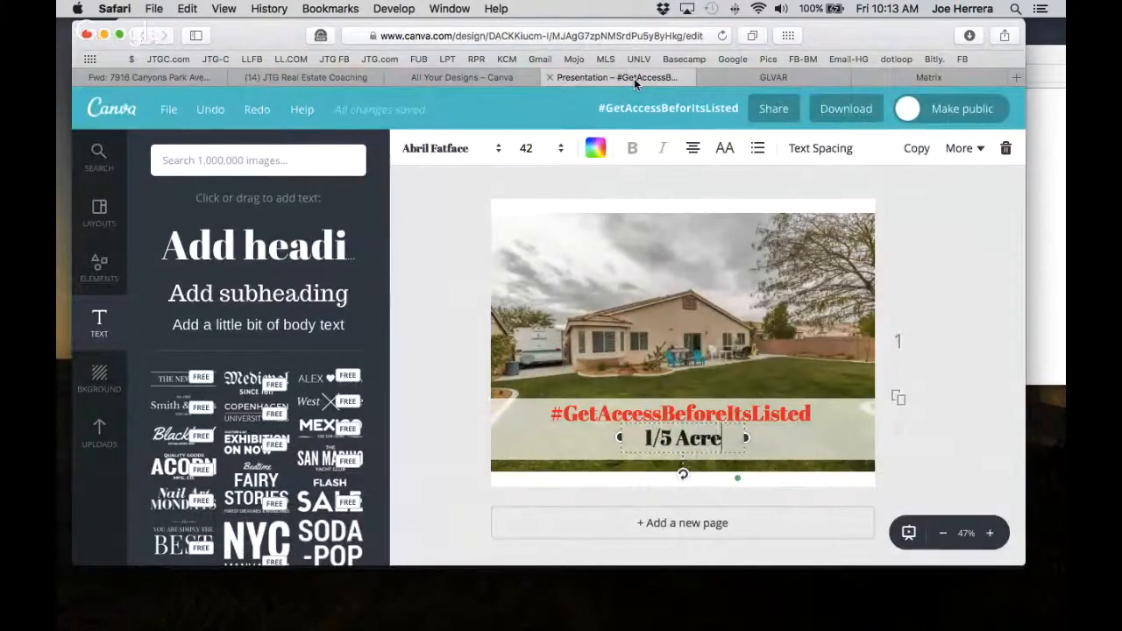
{"action": "type", "text": " Lot -"}
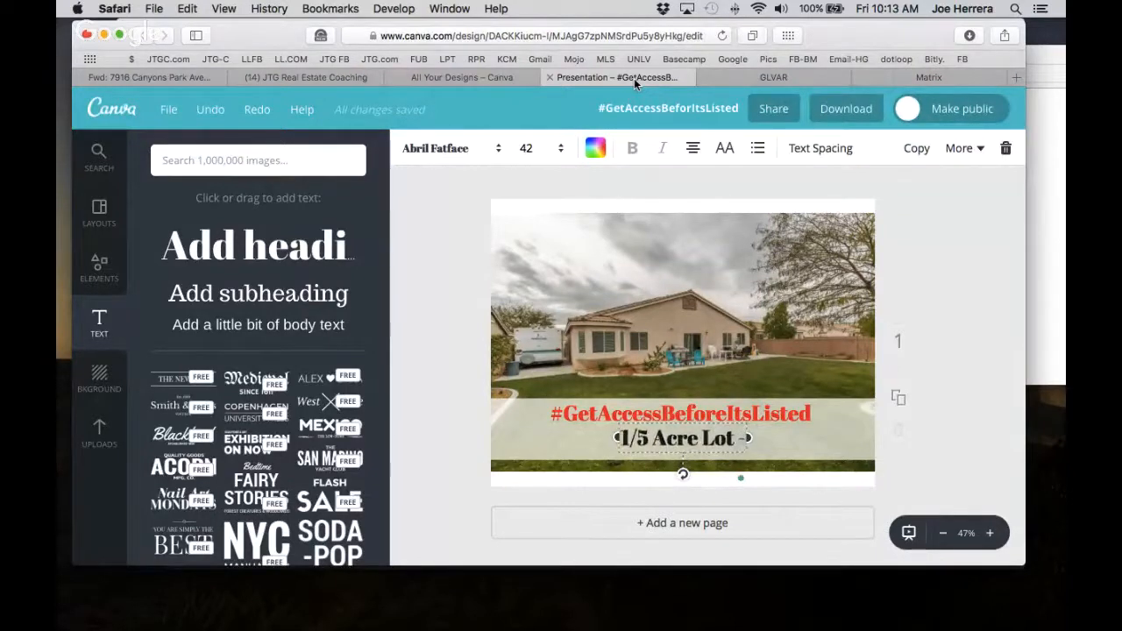
{"action": "type", "text": " RV Parki"}
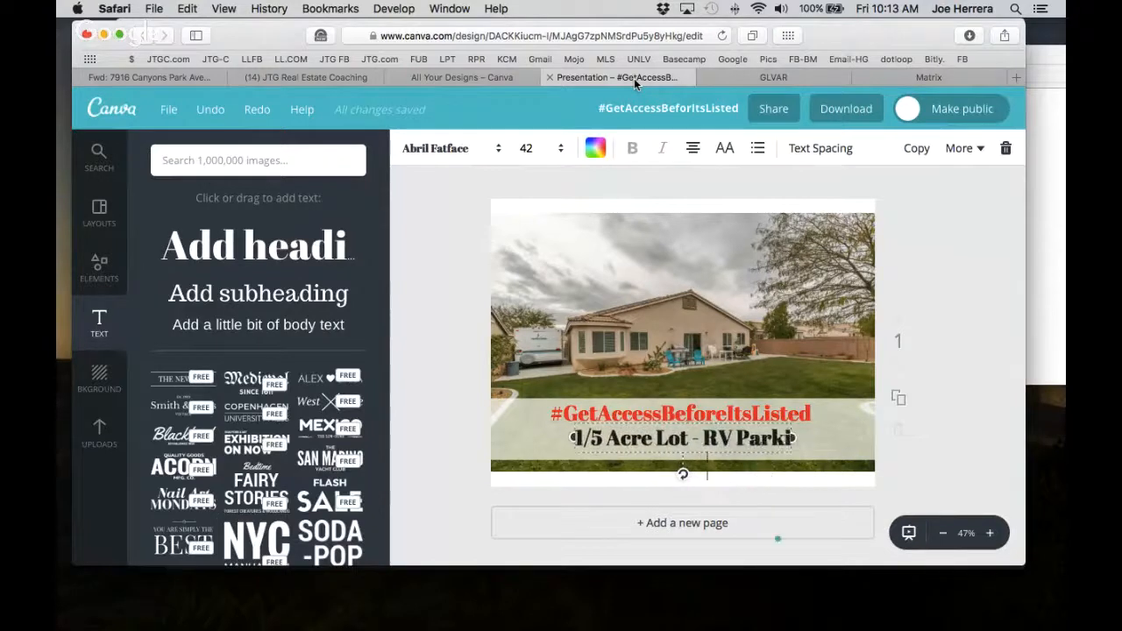
{"action": "type", "text": "ng -"}
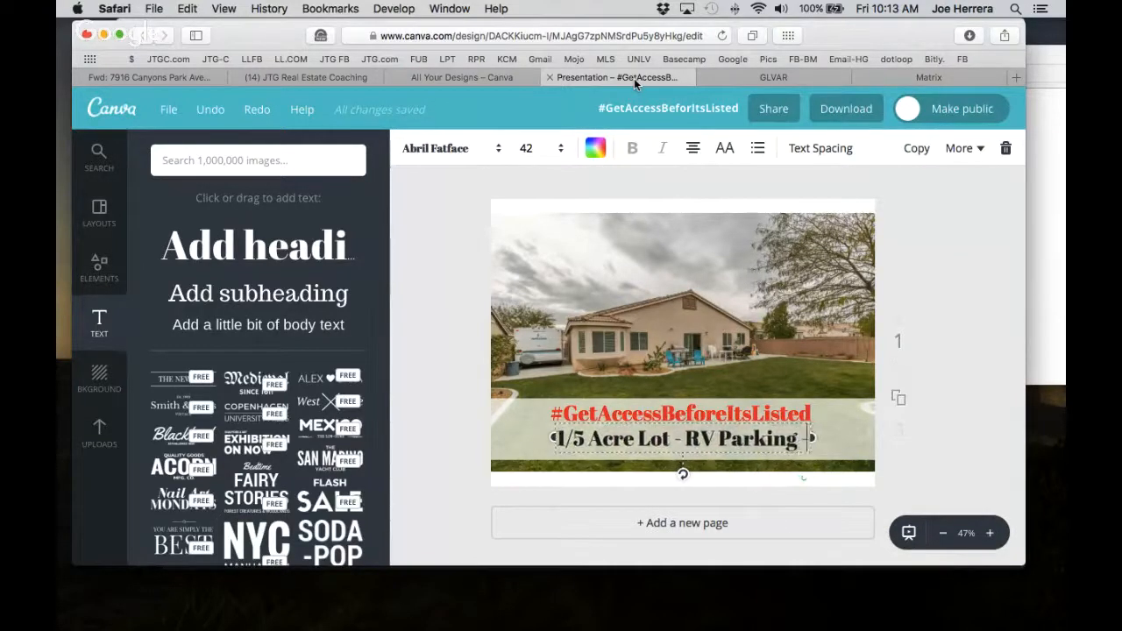
{"action": "type", "text": " 4 Beds!"}
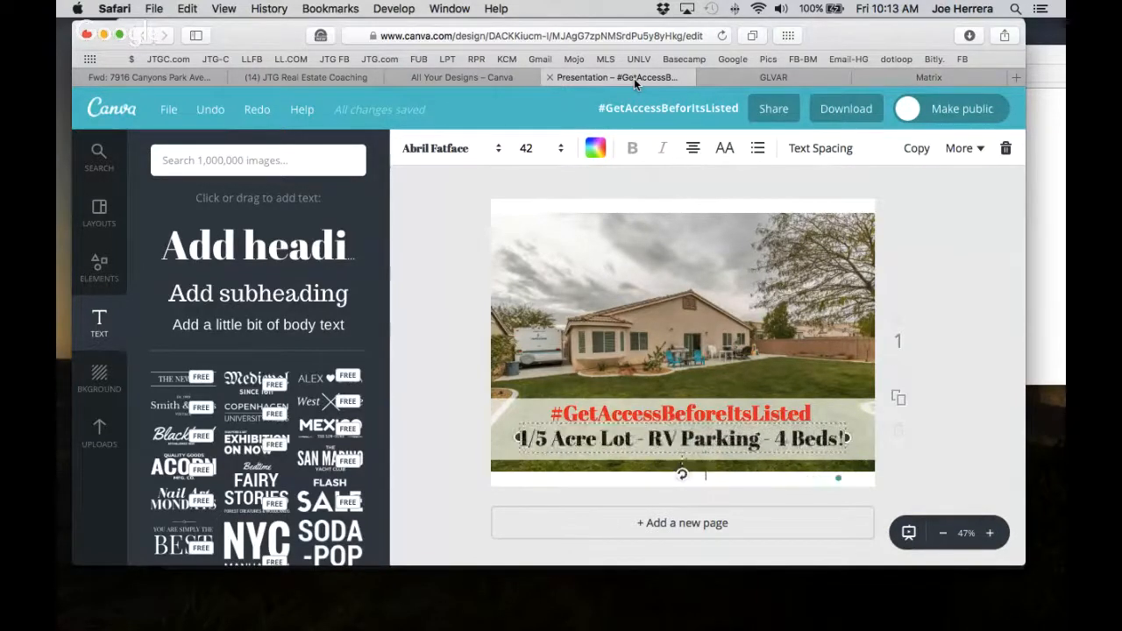
{"action": "left_click", "coordinate": [1008, 422]}
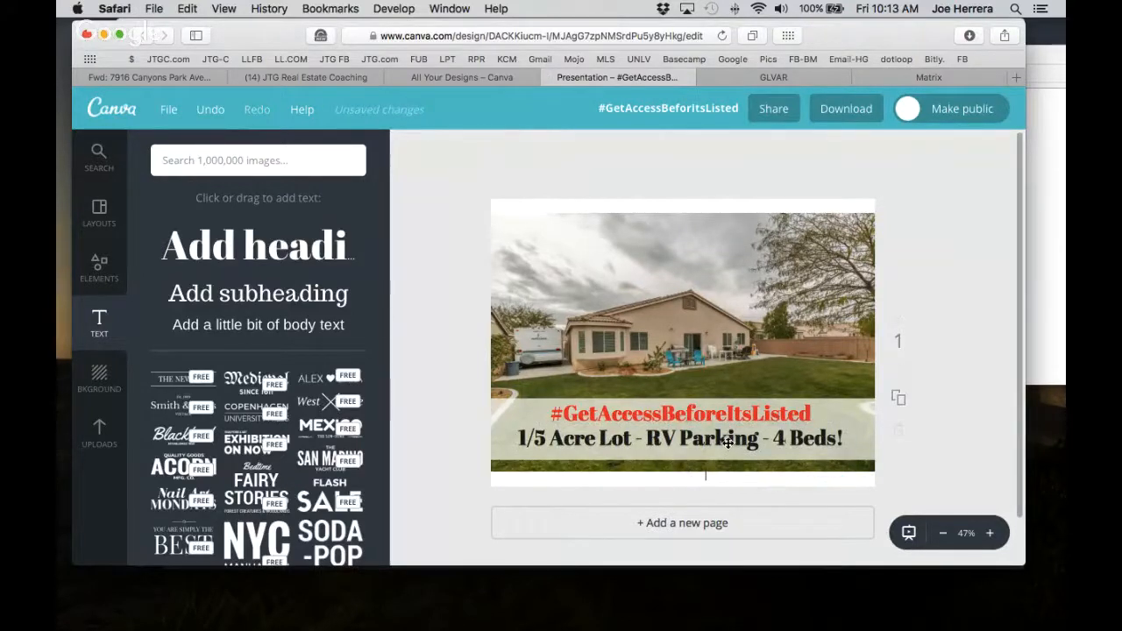
{"action": "left_click_drag", "start_coordinate": [729, 446], "coordinate": [728, 450]}
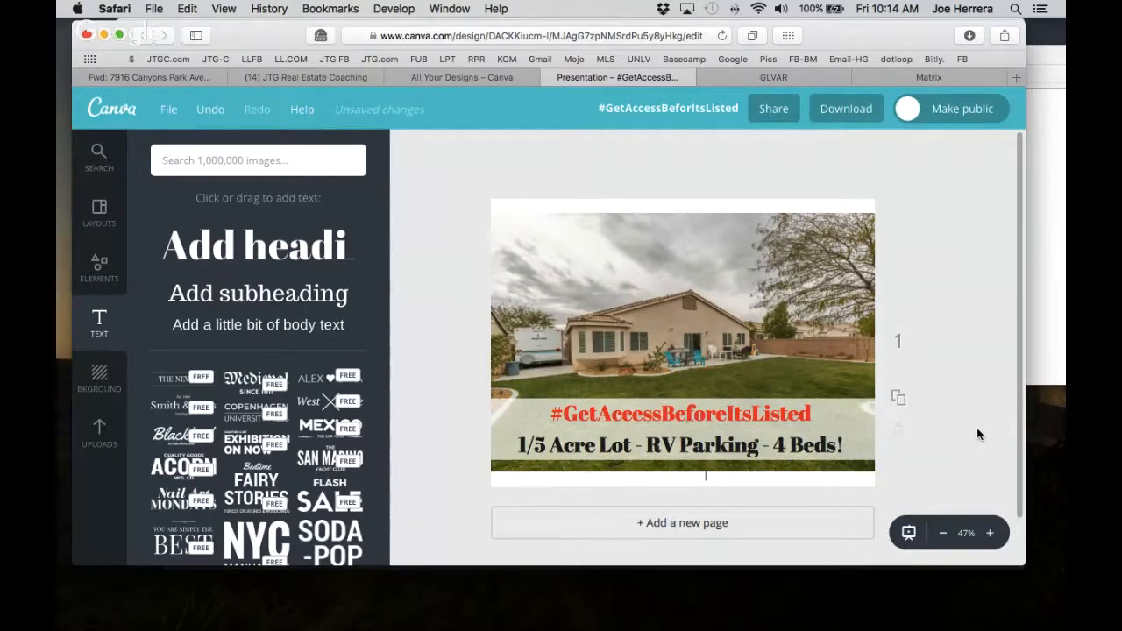
Edit the red headline from '#GetAccessBeforeItsListed' to '#GetInfoBeforeItsListed'.
{"action": "left_click", "coordinate": [664, 414]}
{"action": "key", "text": "BackSpace"}
{"action": "key", "text": "BackSpace"}
{"action": "key", "text": "BackSpace"}
{"action": "key", "text": "BackSpace"}
{"action": "key", "text": "BackSpace"}
{"action": "key", "text": "BackSpace"}
{"action": "key", "text": "BackSpace"}
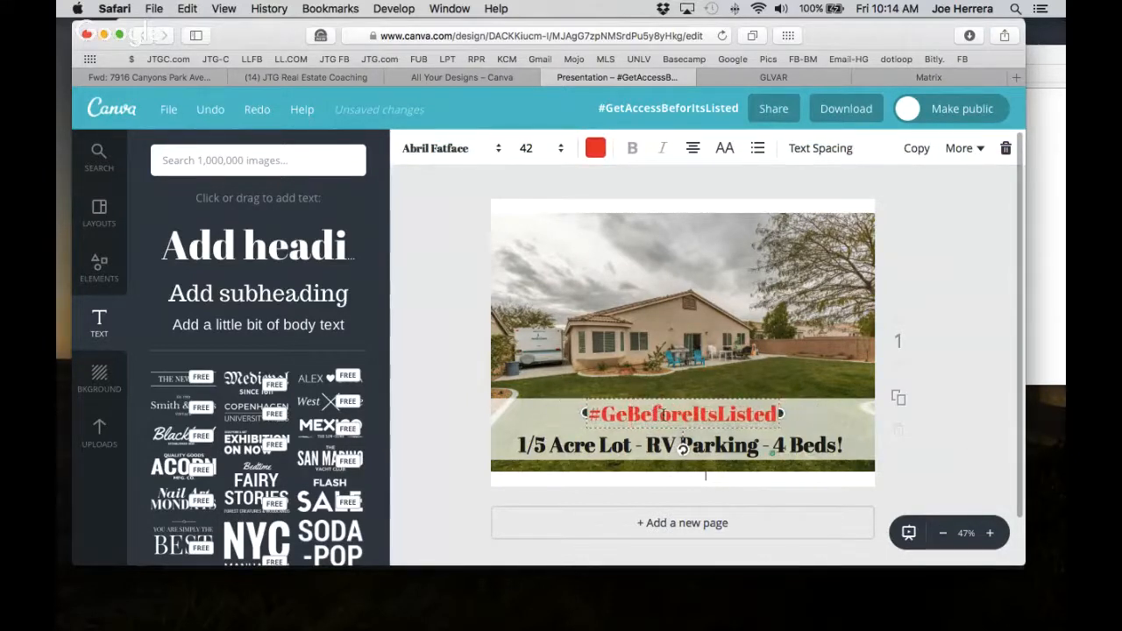
{"action": "type", "text": "tInfo"}
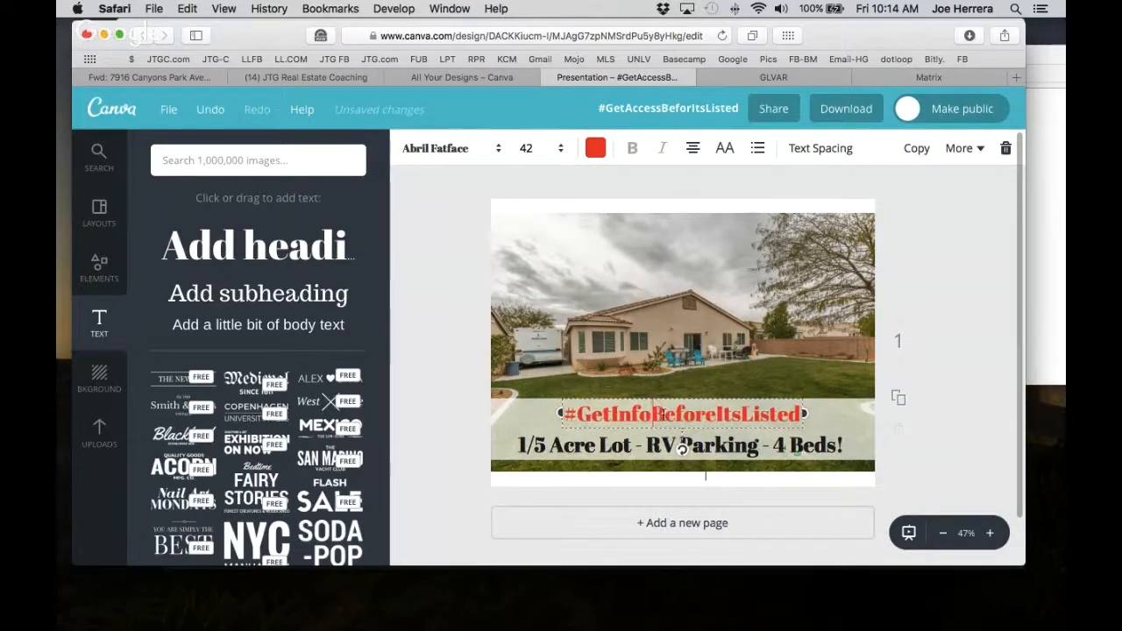
{"action": "left_click", "coordinate": [632, 294]}
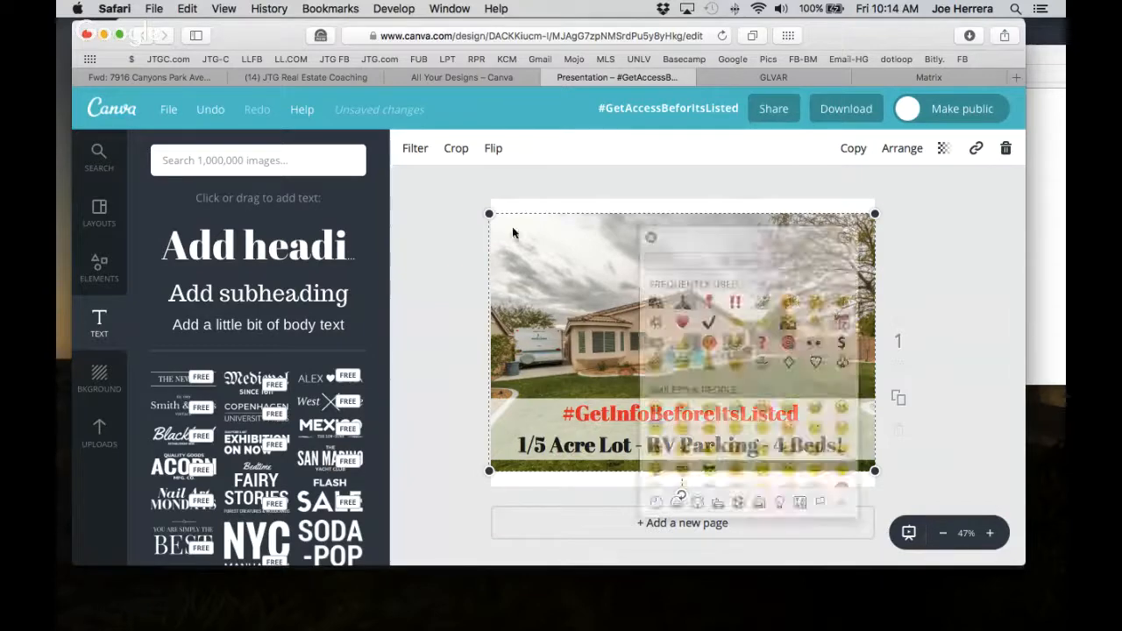
{"action": "key", "text": "ctrl+super+space"}
{"action": "left_click_drag", "start_coordinate": [370, 170], "coordinate": [342, 164]}
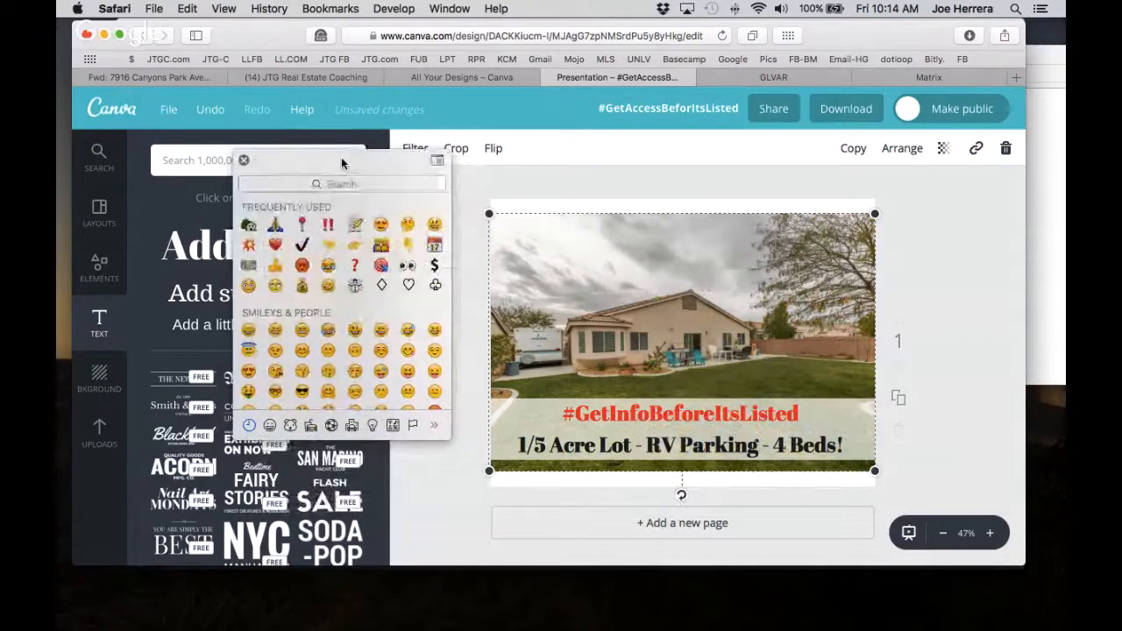
{"action": "left_click", "coordinate": [380, 267]}
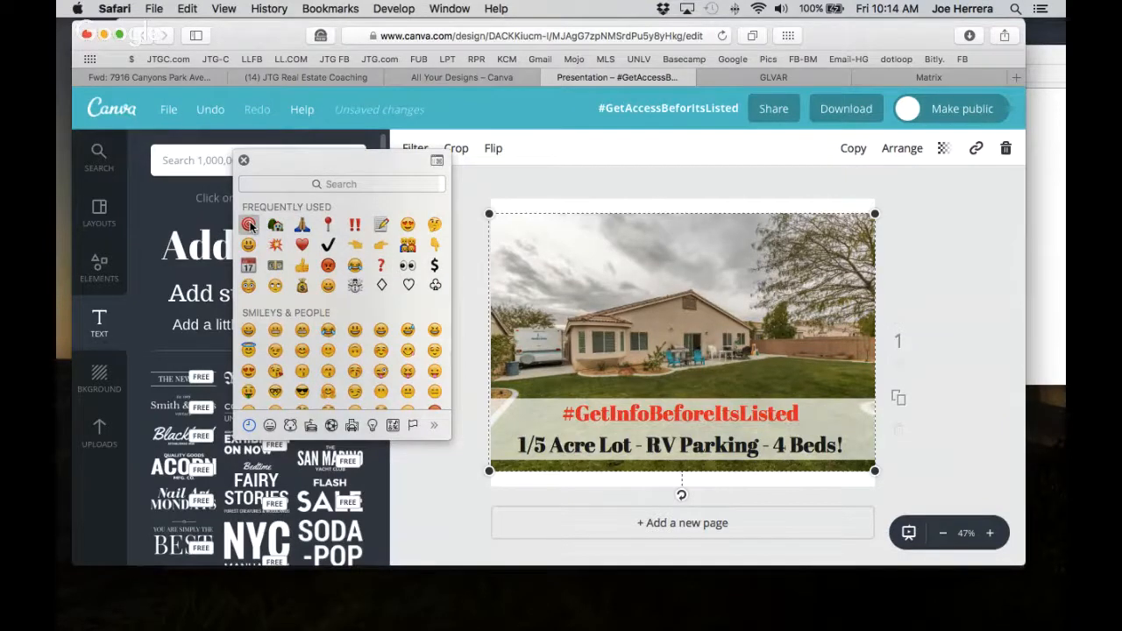
{"action": "left_click_drag", "start_coordinate": [290, 166], "coordinate": [316, 203]}
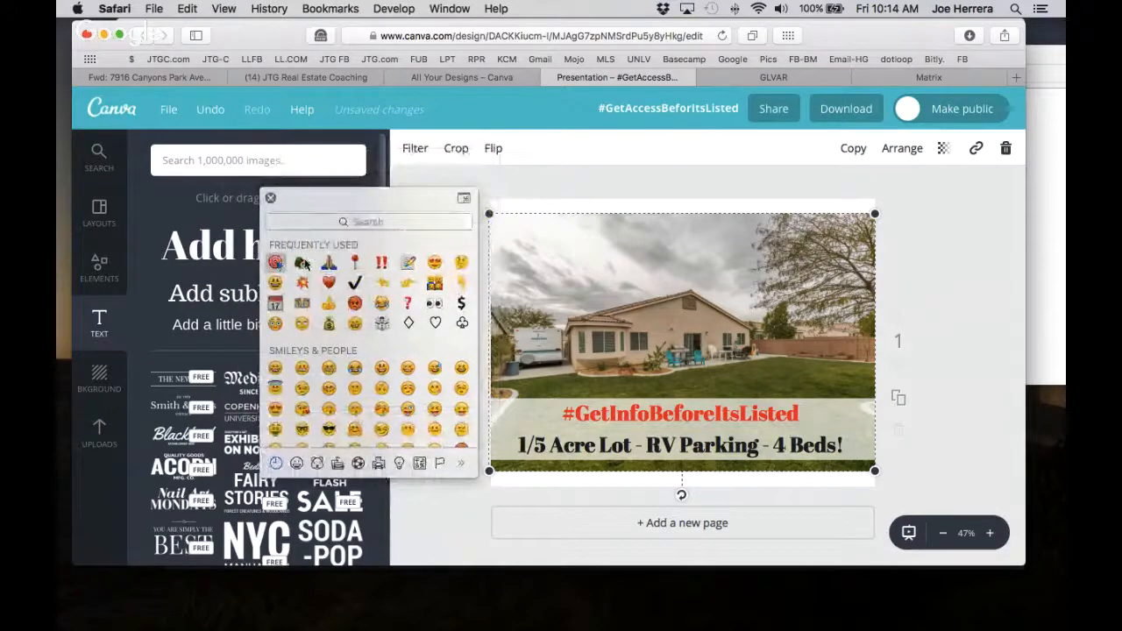
{"action": "left_click", "coordinate": [271, 199]}
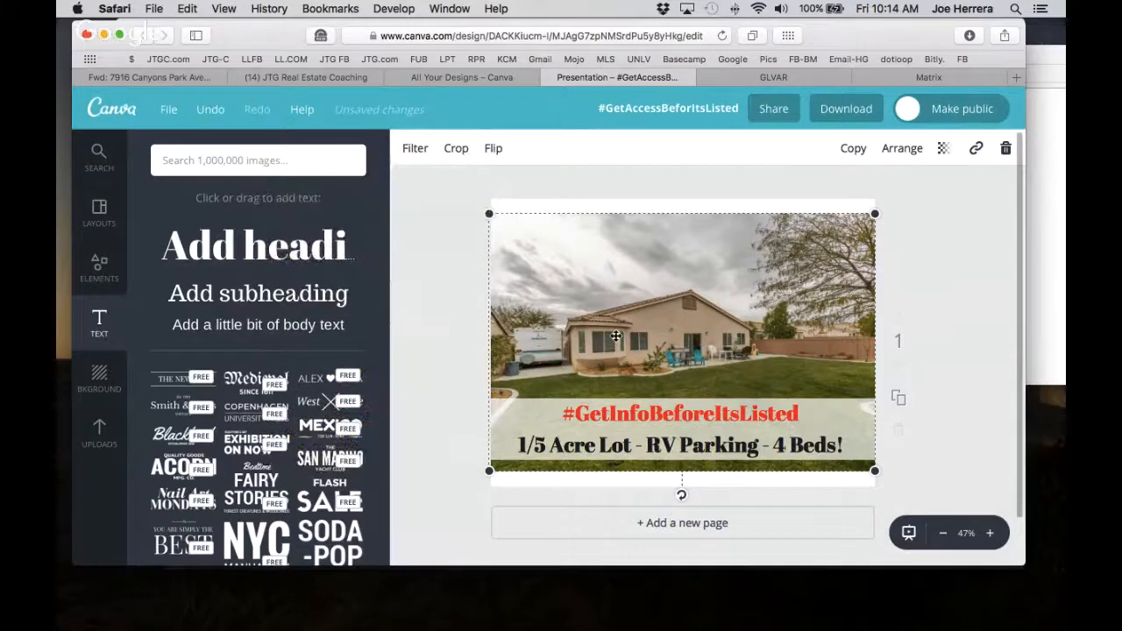
Add a 🎯 dart emoji heading and place it left of the hashtag headline.
{"action": "left_click_drag", "start_coordinate": [250, 256], "coordinate": [681, 359]}
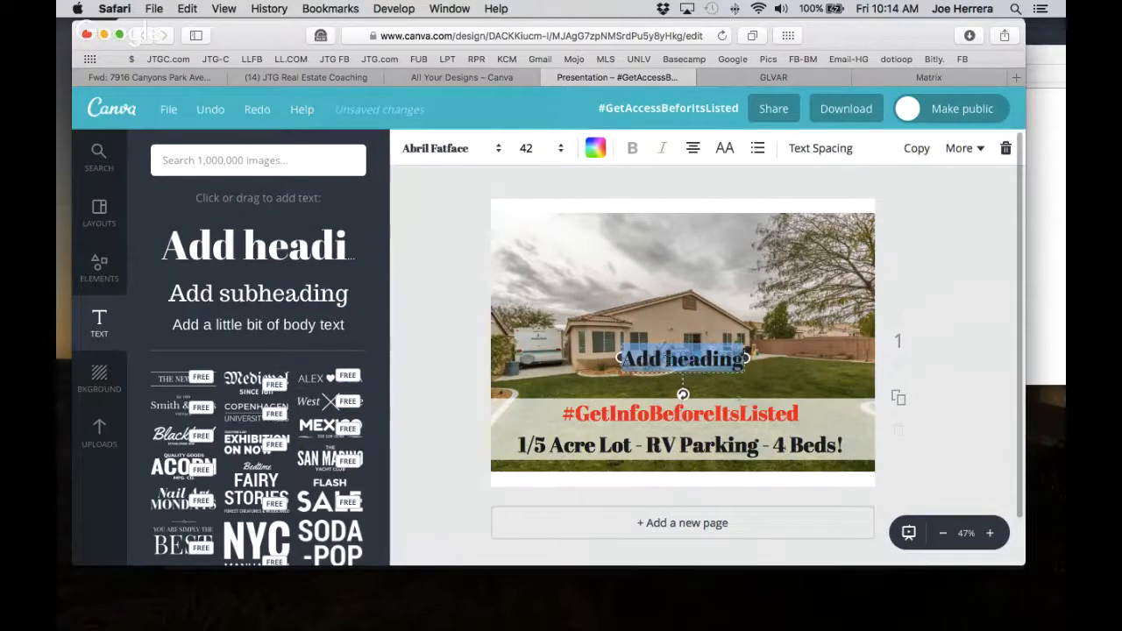
{"action": "key", "text": "ctrl+super+space"}
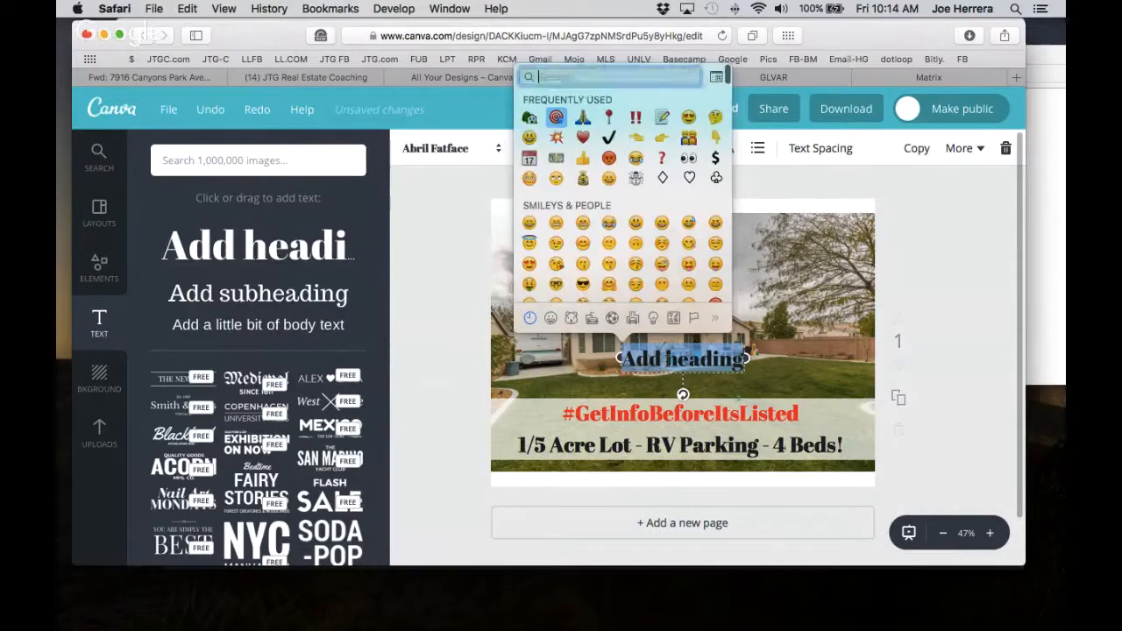
{"action": "left_click", "coordinate": [558, 117]}
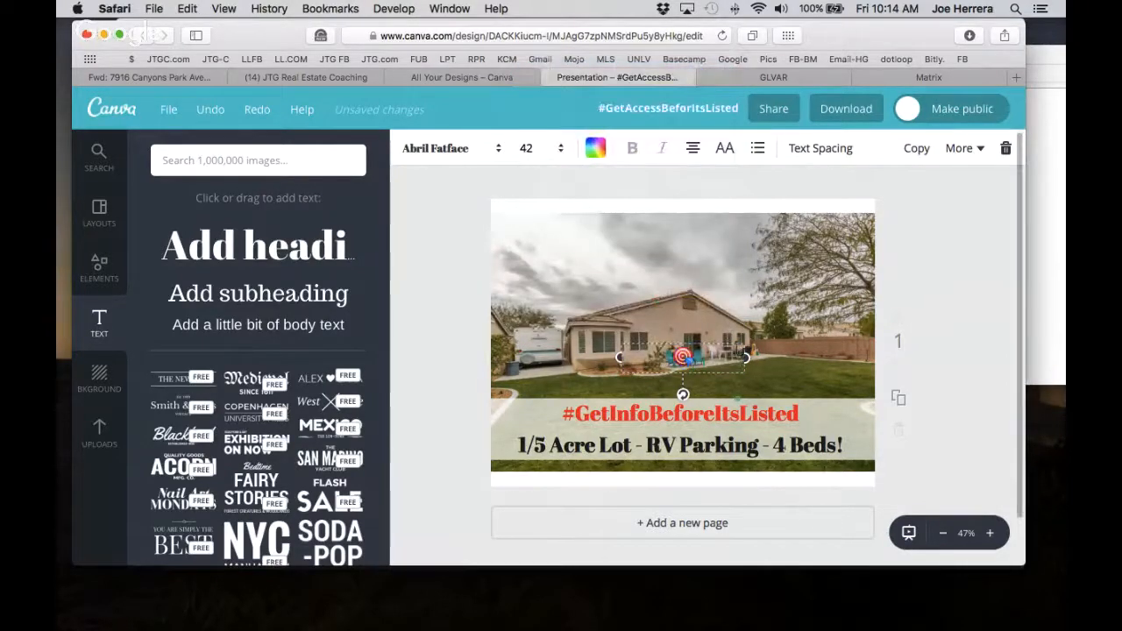
{"action": "left_click", "coordinate": [761, 371]}
{"action": "left_click_drag", "start_coordinate": [681, 356], "coordinate": [543, 412]}
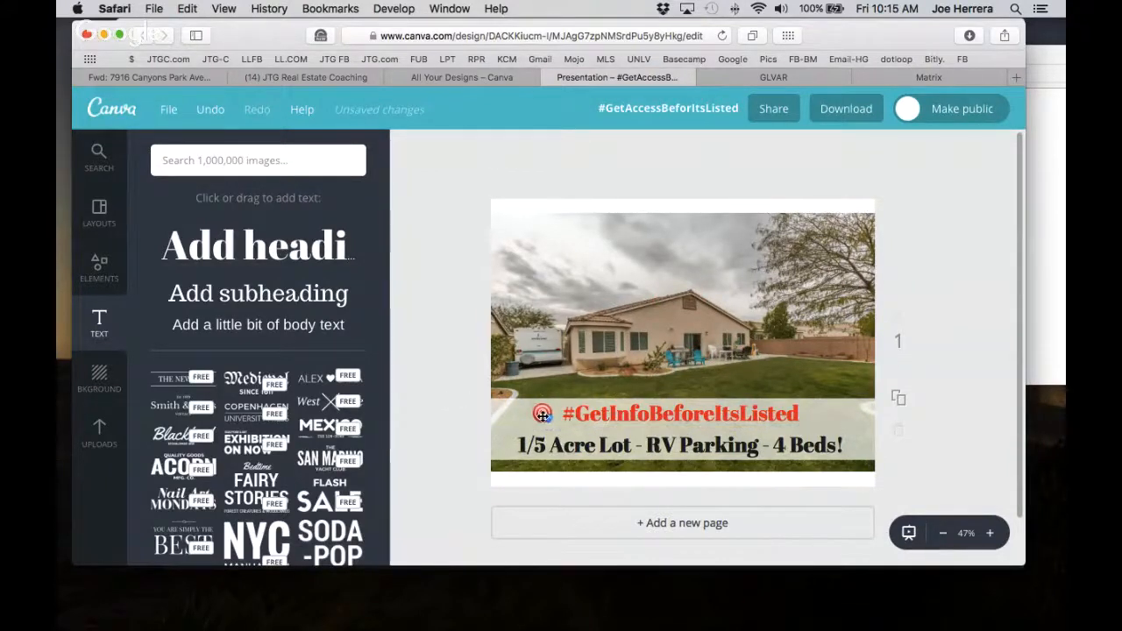
{"action": "left_click", "coordinate": [645, 311]}
Add a 🏡 house emoji heading and place it right of the hashtag headline.
{"action": "left_click", "coordinate": [254, 245]}
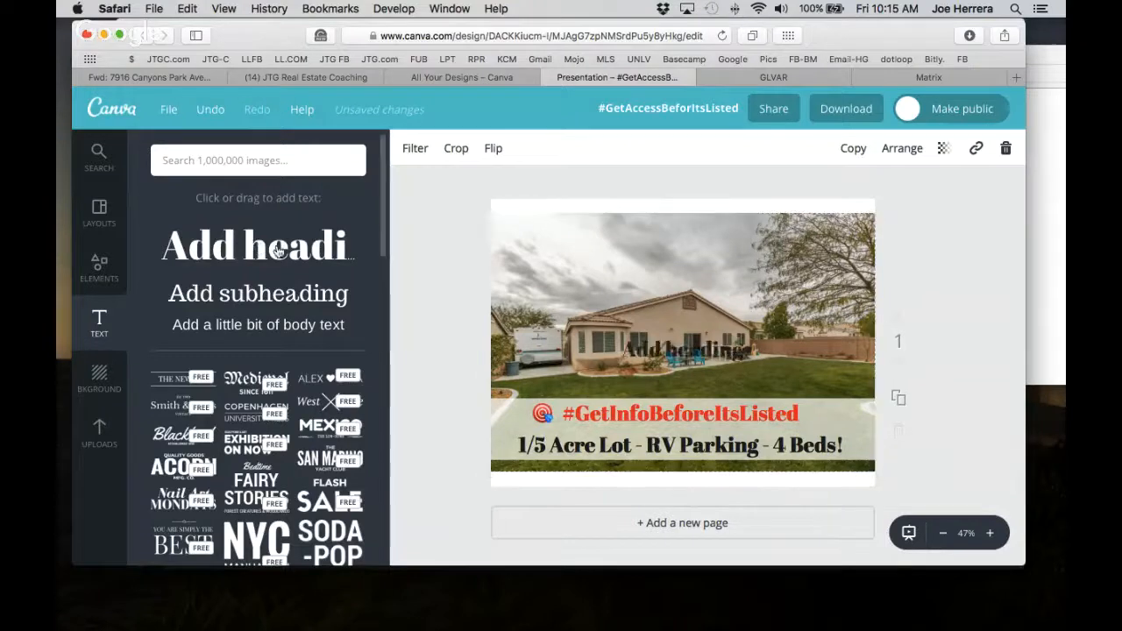
{"action": "key", "text": "ctrl+super+space"}
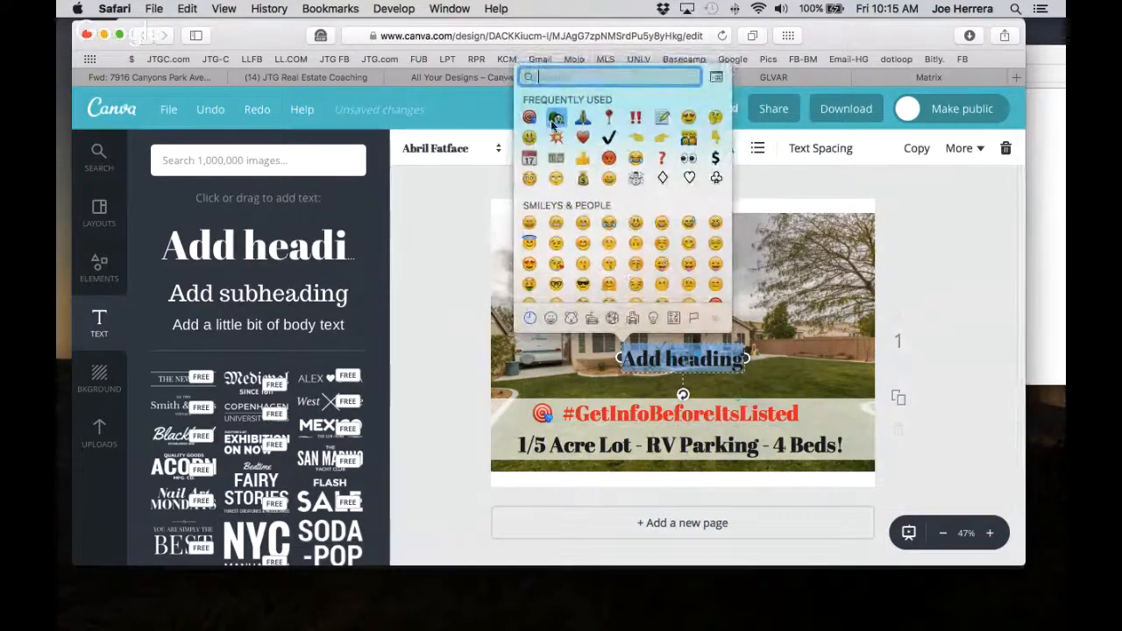
{"action": "left_click", "coordinate": [556, 117]}
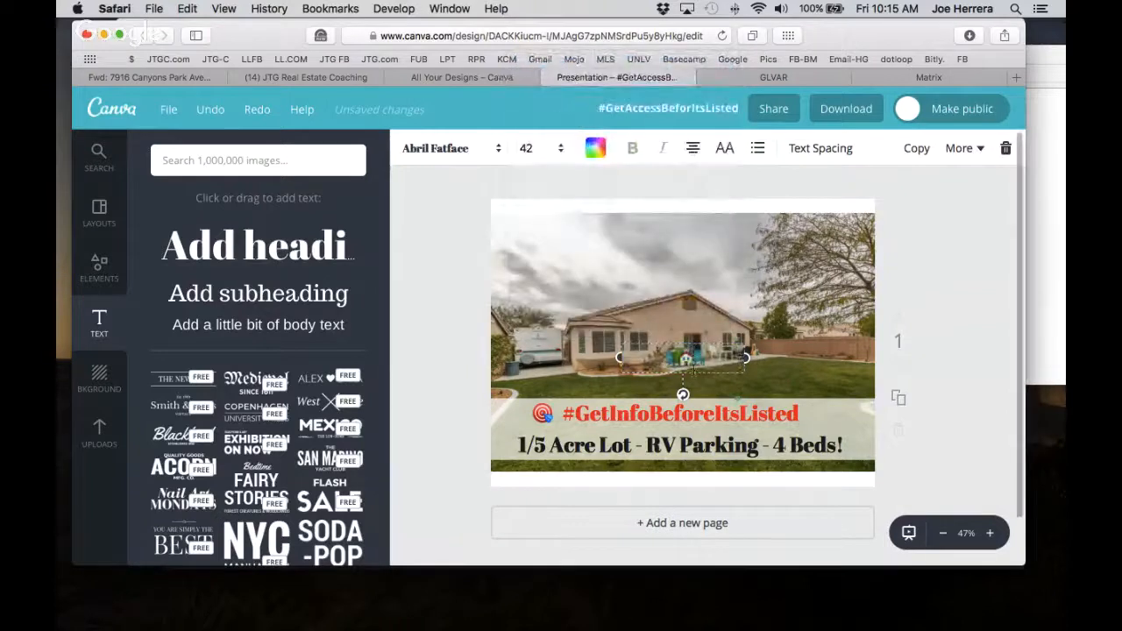
{"action": "left_click", "coordinate": [753, 377]}
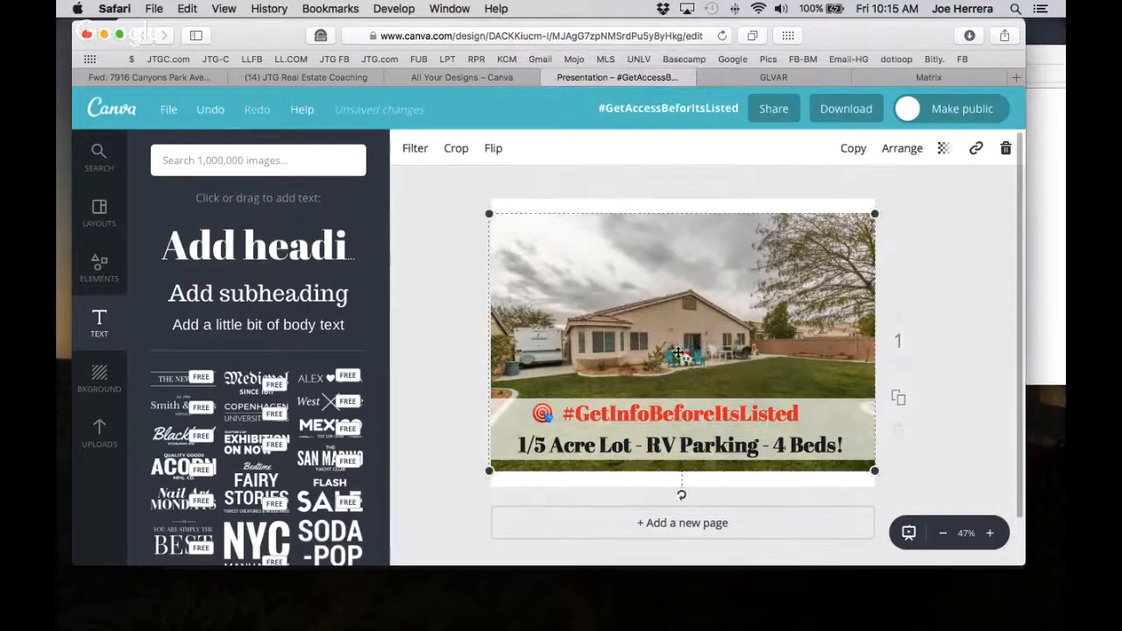
{"action": "left_click_drag", "start_coordinate": [688, 360], "coordinate": [833, 414]}
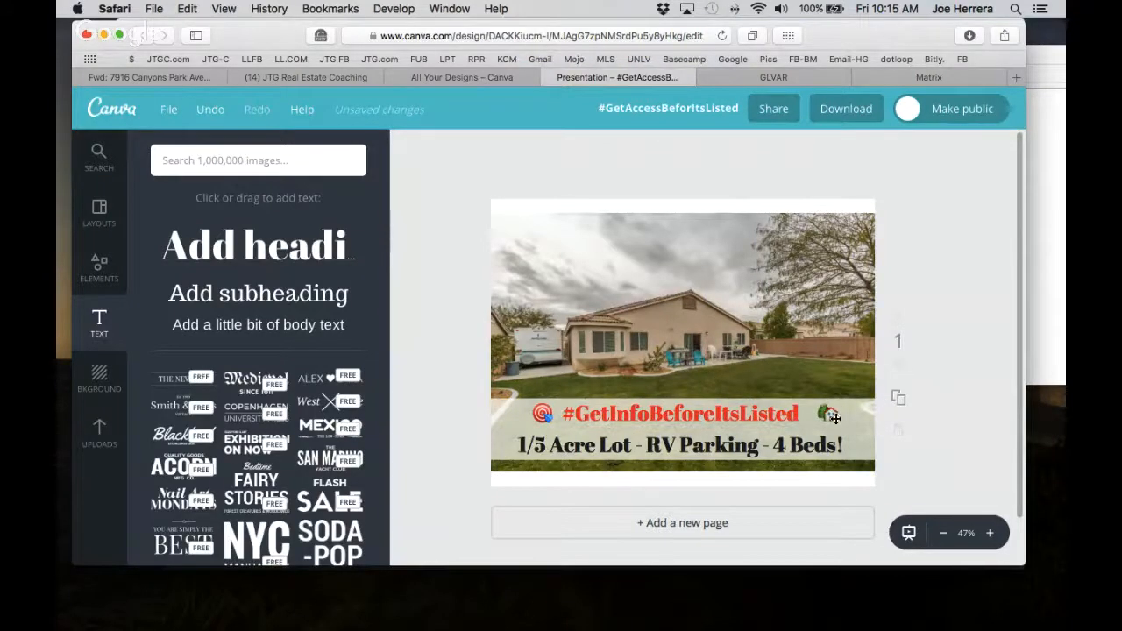
Enlarge the house emoji to size 48 and level it with the headline.
{"action": "left_click", "coordinate": [835, 418]}
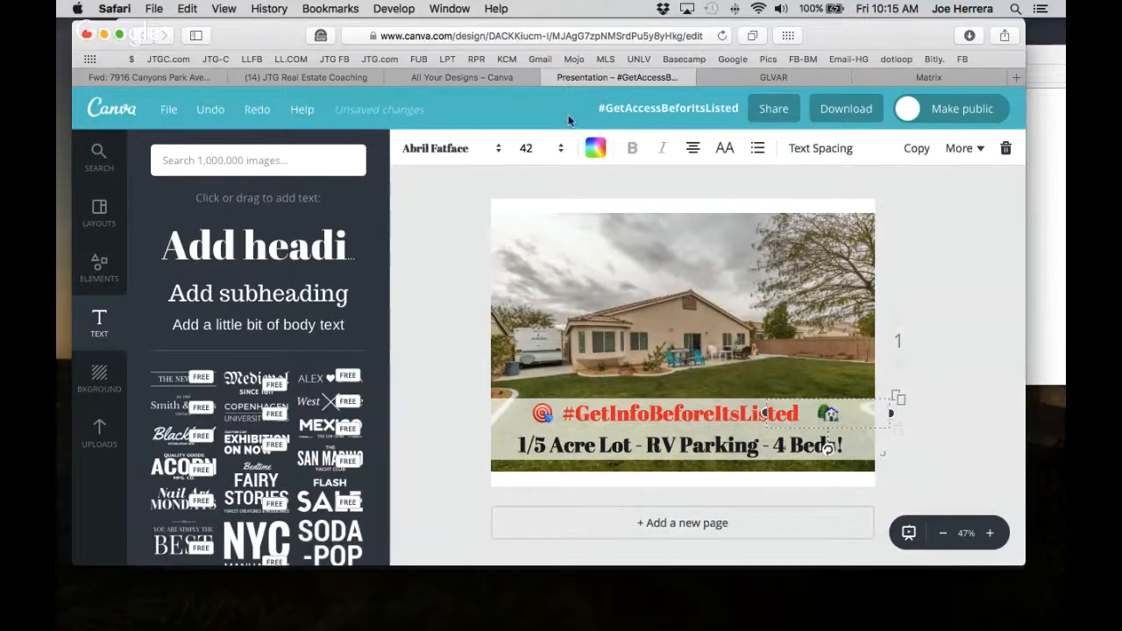
{"action": "left_click", "coordinate": [532, 151]}
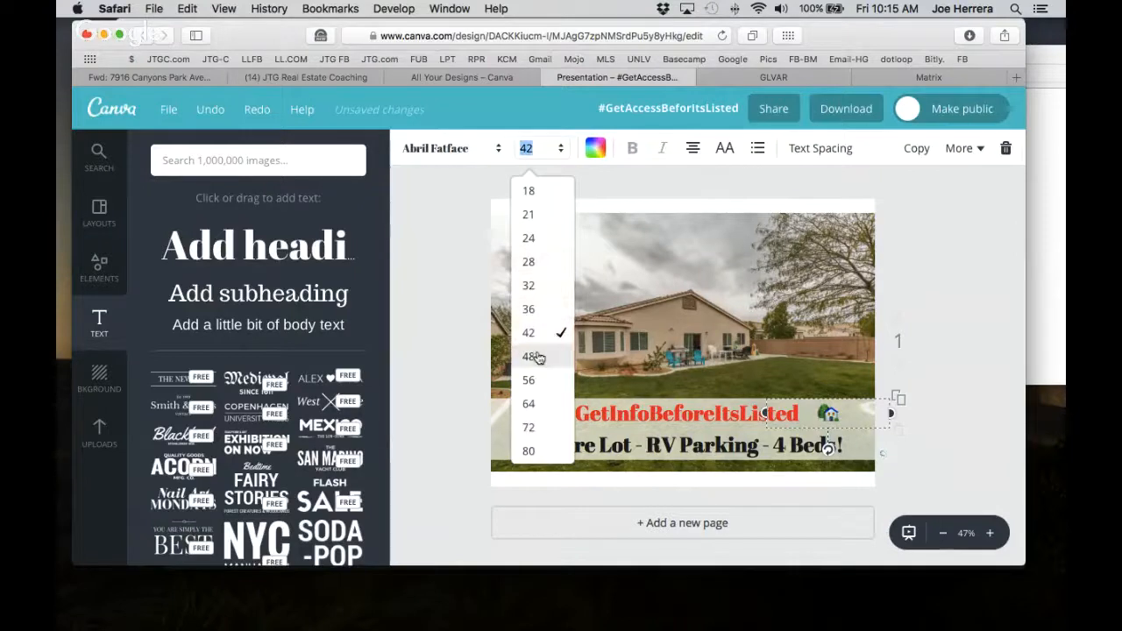
{"action": "left_click", "coordinate": [533, 356]}
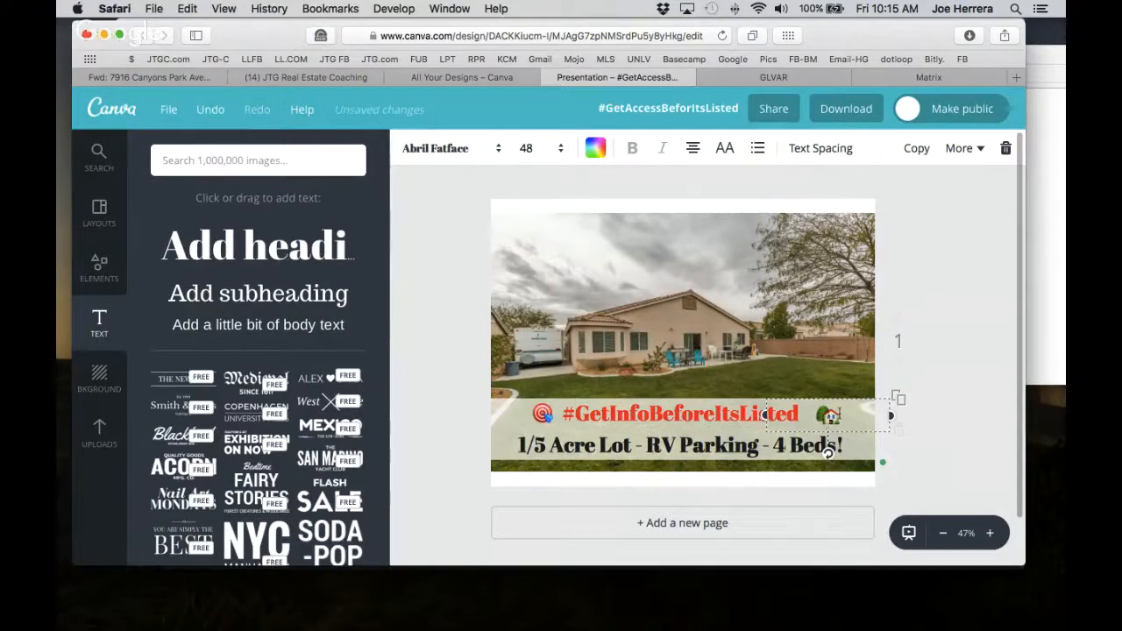
{"action": "left_click", "coordinate": [950, 395]}
{"action": "left_click_drag", "start_coordinate": [831, 420], "coordinate": [823, 417]}
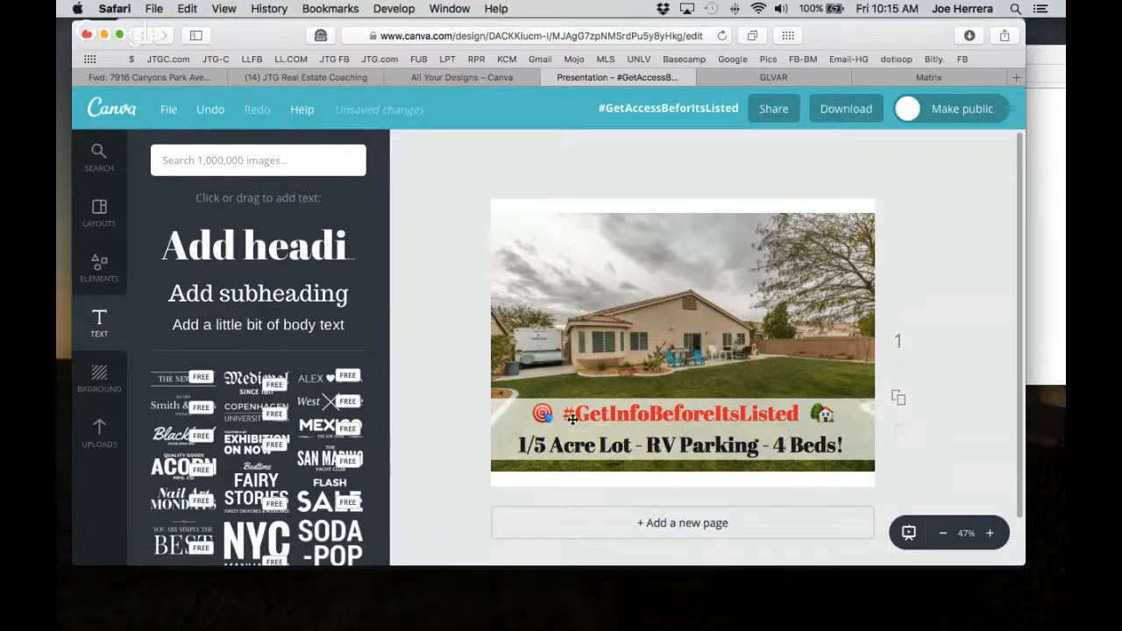
{"action": "left_click", "coordinate": [544, 416]}
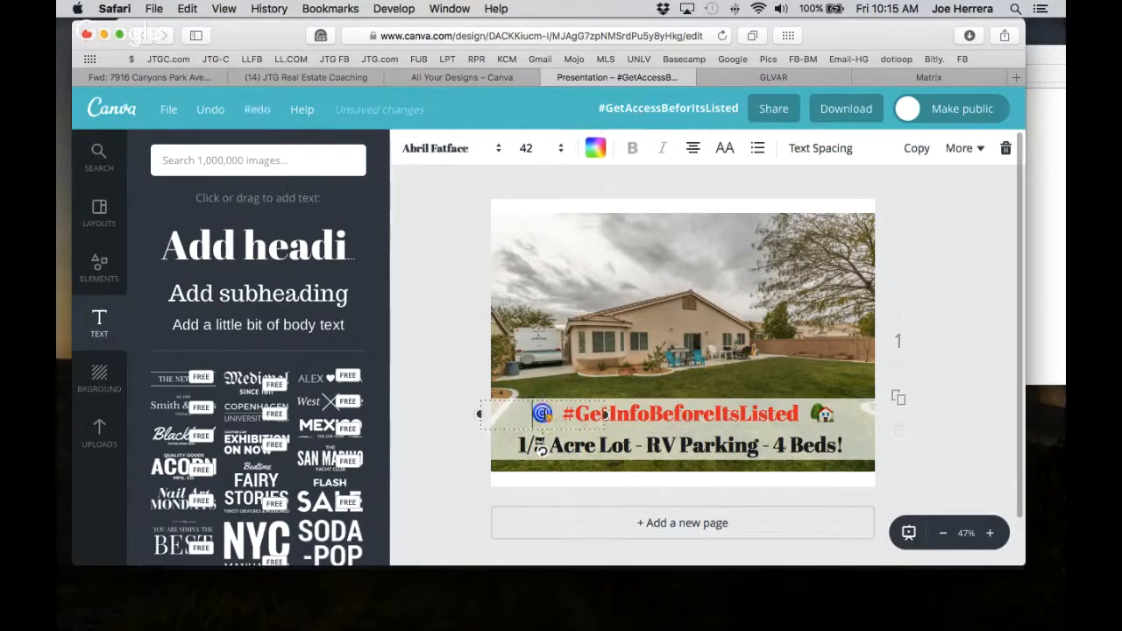
{"action": "left_click", "coordinate": [636, 322]}
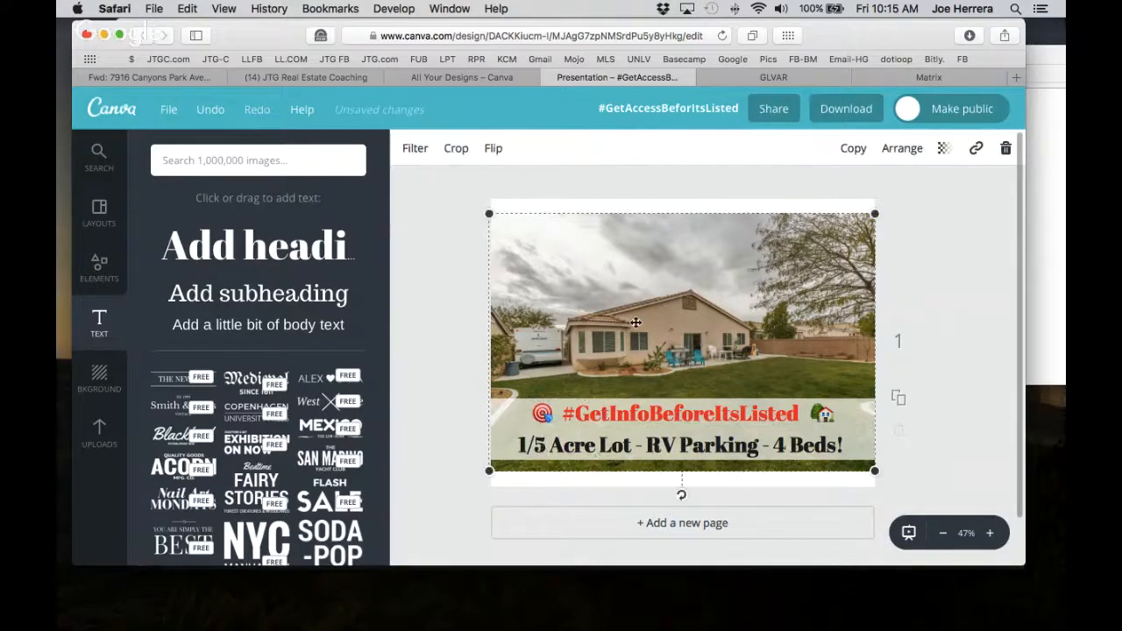
{"action": "left_click", "coordinate": [970, 432]}
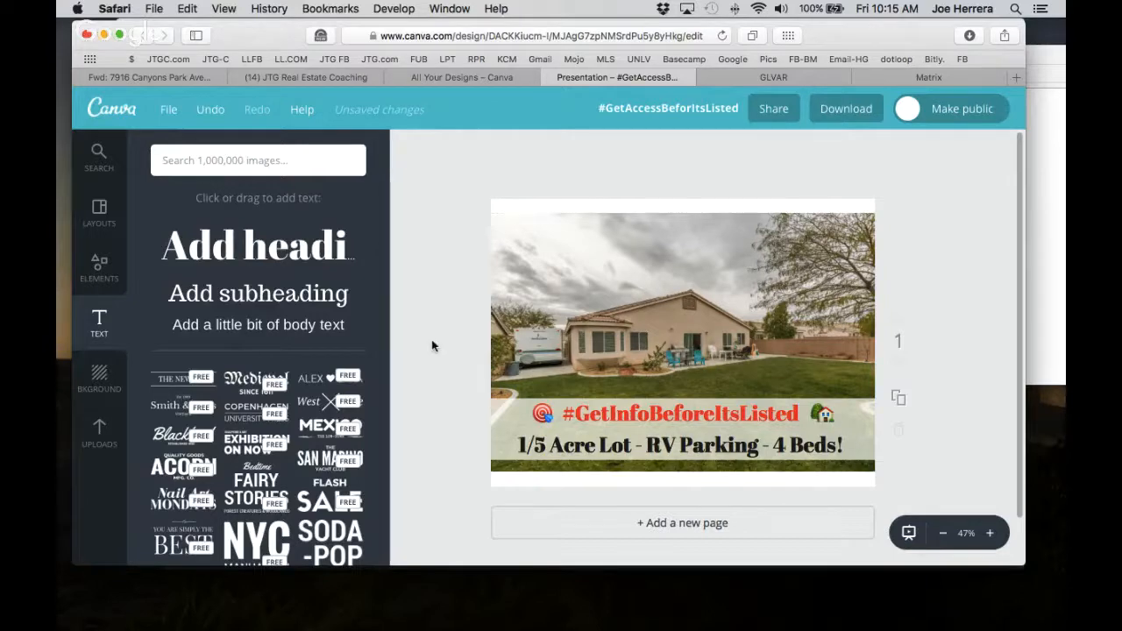
{"action": "scroll", "coordinate": [432, 345], "scroll_direction": "up", "scroll_amount": 3}
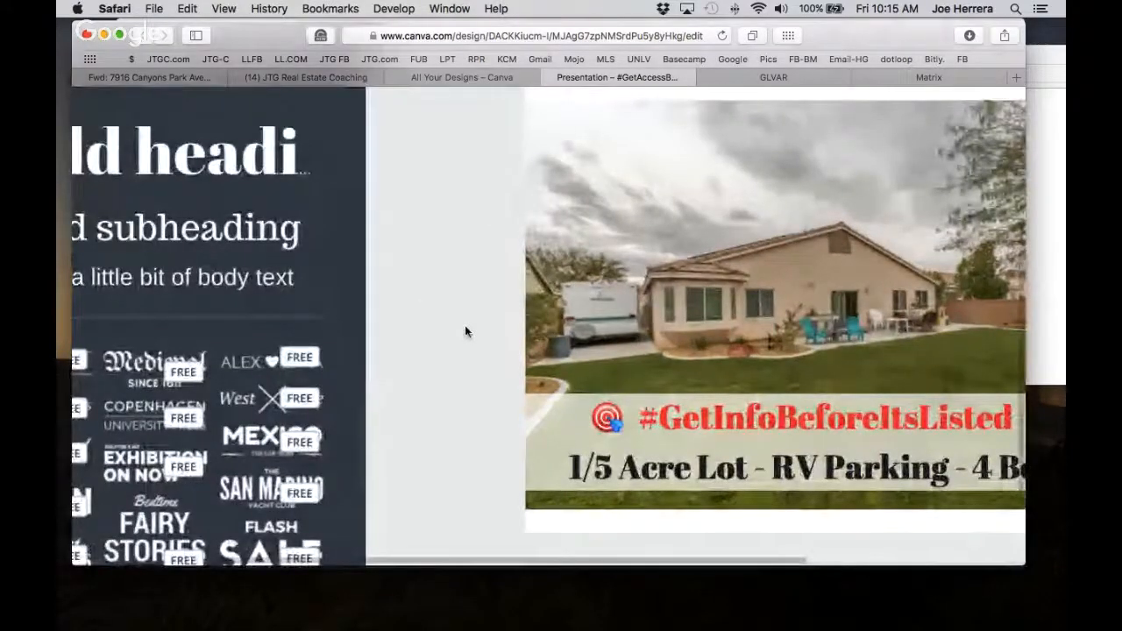
Zoom in and capture the whole graphic with a Cmd+Shift+4 region screenshot.
{"action": "scroll", "coordinate": [465, 329], "scroll_direction": "right", "scroll_amount": 5}
{"action": "scroll", "coordinate": [465, 327], "scroll_direction": "up", "scroll_amount": 1}
{"action": "scroll", "coordinate": [465, 327], "scroll_direction": "down", "scroll_amount": 1}
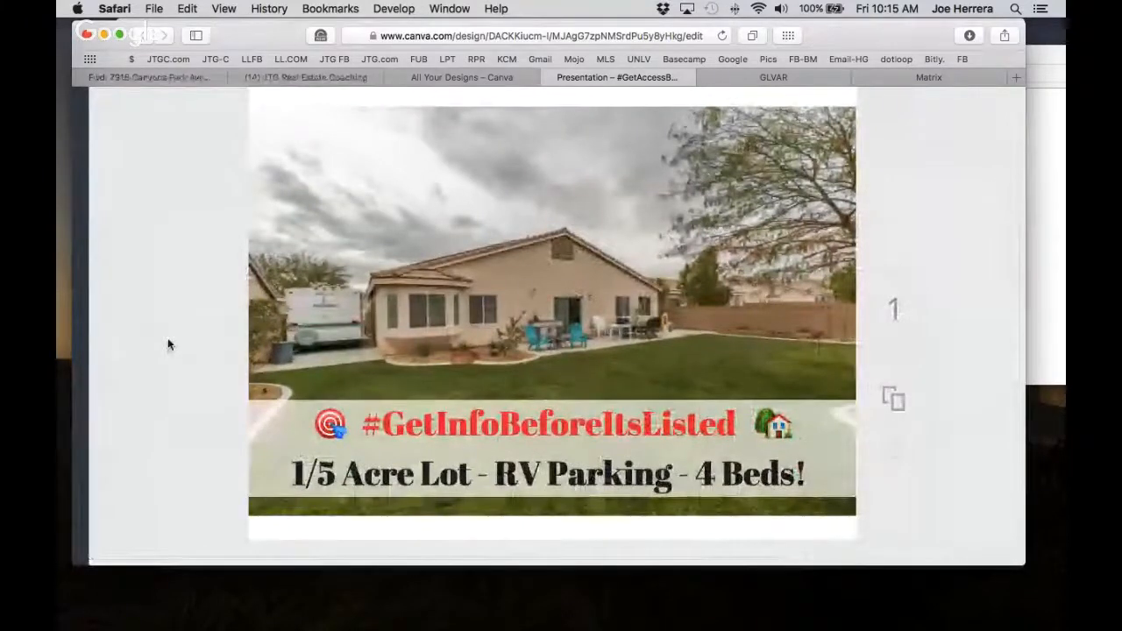
{"action": "key", "text": "super+shift+4"}
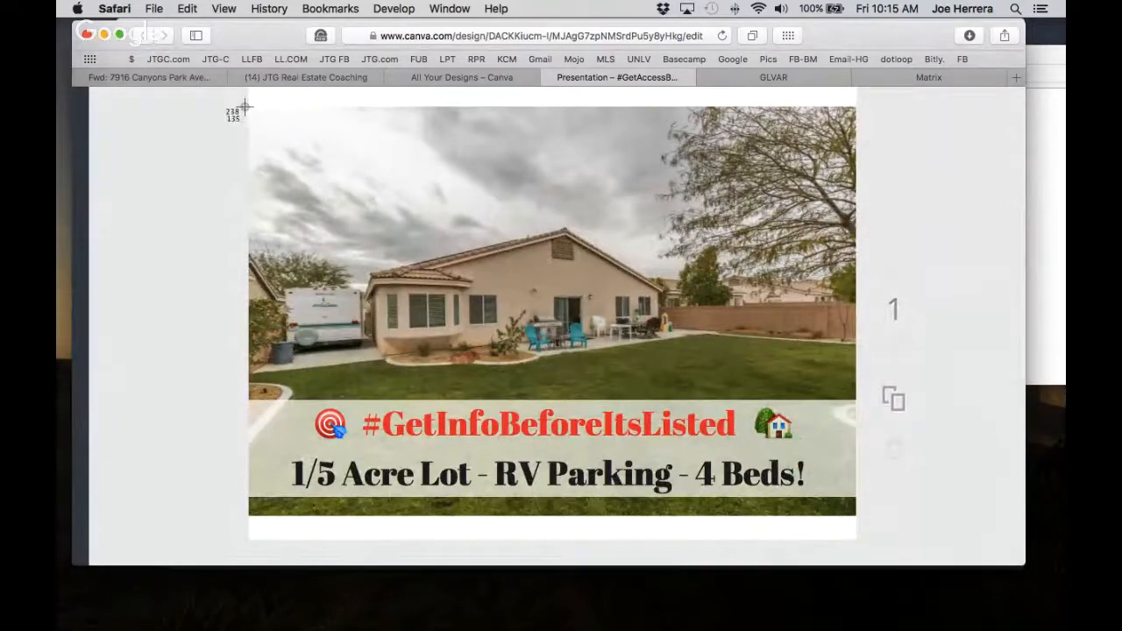
{"action": "left_click_drag", "start_coordinate": [250, 107], "coordinate": [857, 516]}
{"action": "scroll", "coordinate": [156, 367], "scroll_direction": "down", "scroll_amount": 3}
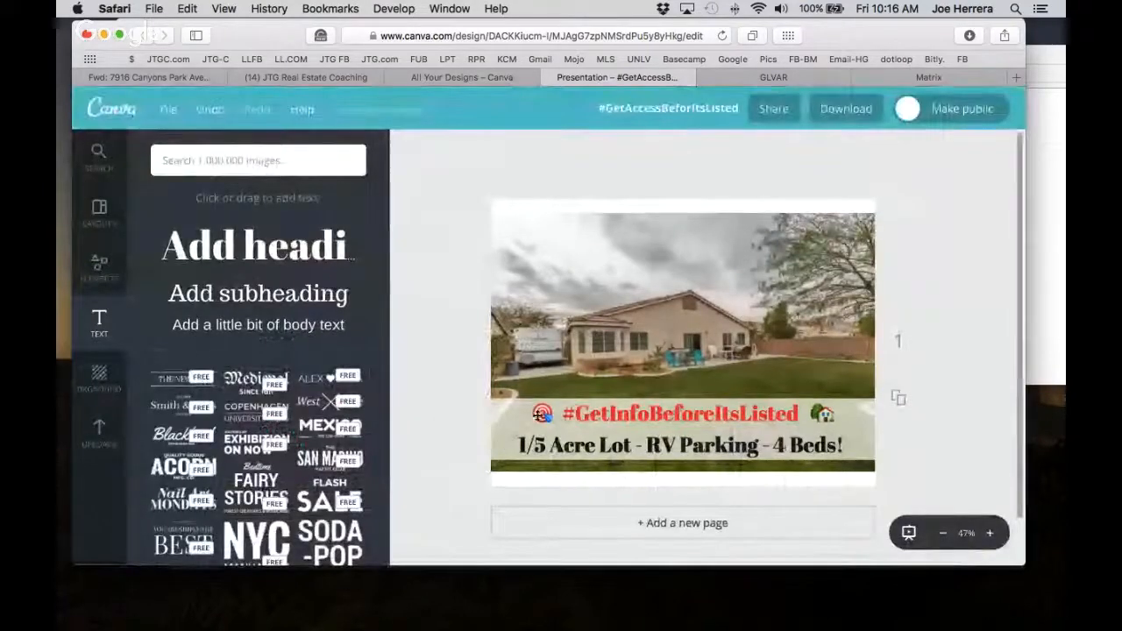
Delete the dart and house emojis beside the headline and open a new Safari tab.
{"action": "left_click", "coordinate": [541, 414]}
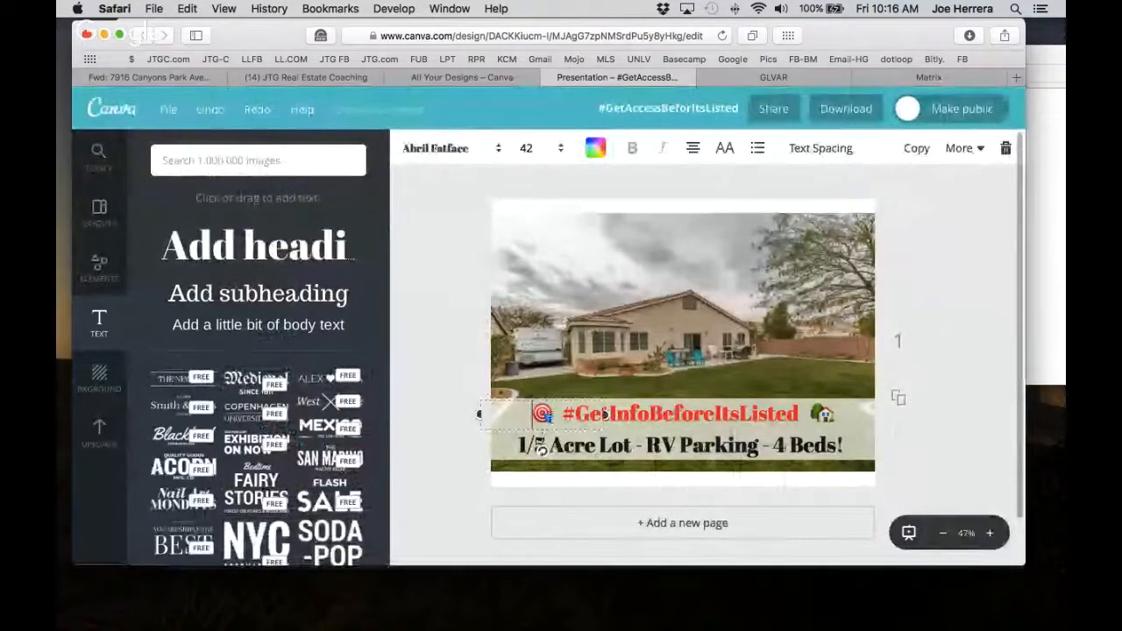
{"action": "key", "text": "Delete"}
{"action": "left_click", "coordinate": [822, 416]}
{"action": "key", "text": "BackSpace"}
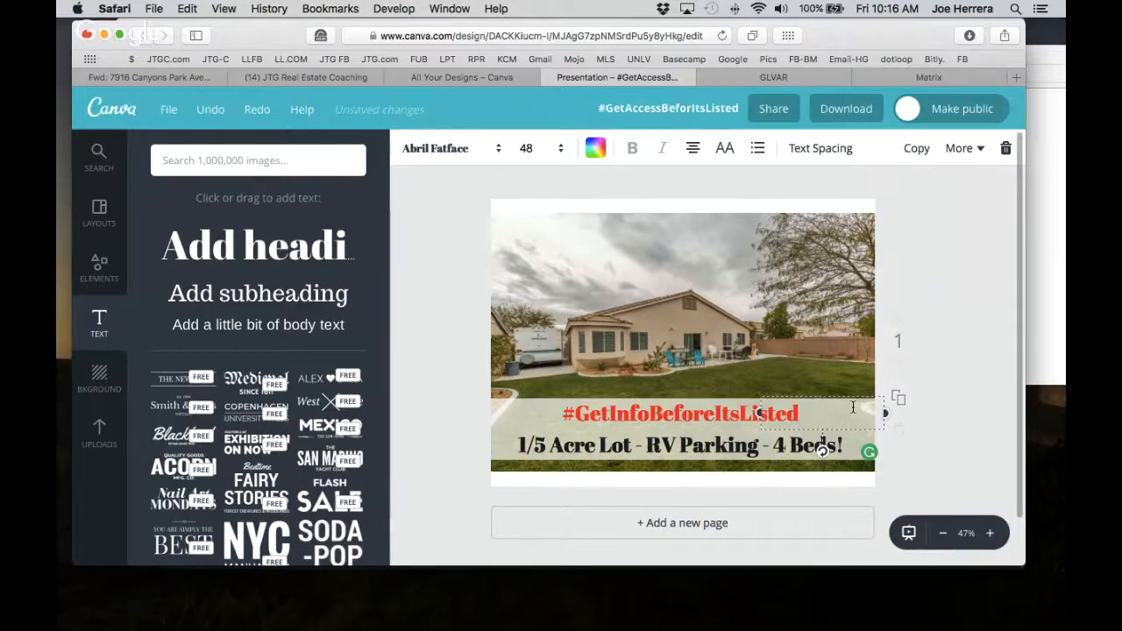
{"action": "left_click", "coordinate": [1013, 76]}
Search Google Images for 'house png', preview the cartoon Tree House, then return to the Canva design.
{"action": "left_click", "coordinate": [524, 36]}
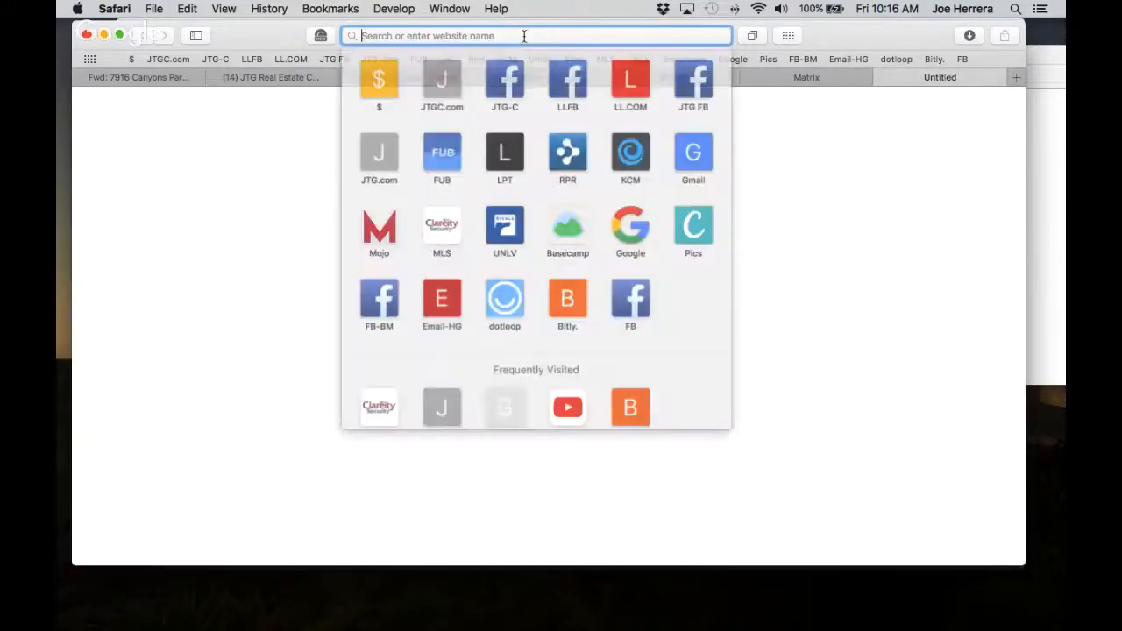
{"action": "type", "text": "house png"}
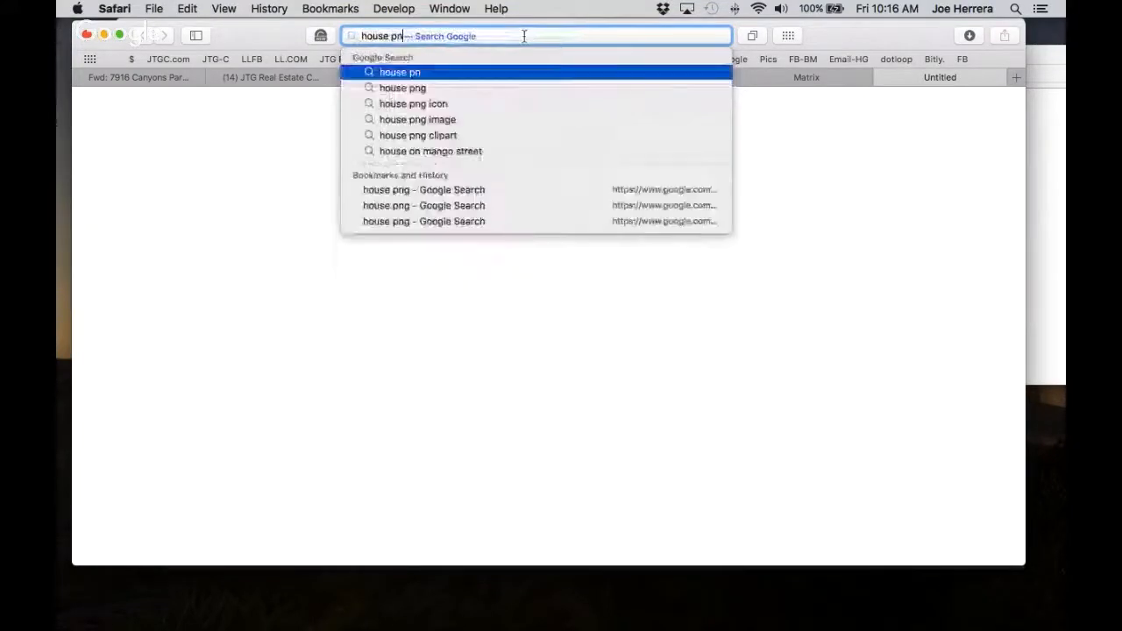
{"action": "key", "text": "Return"}
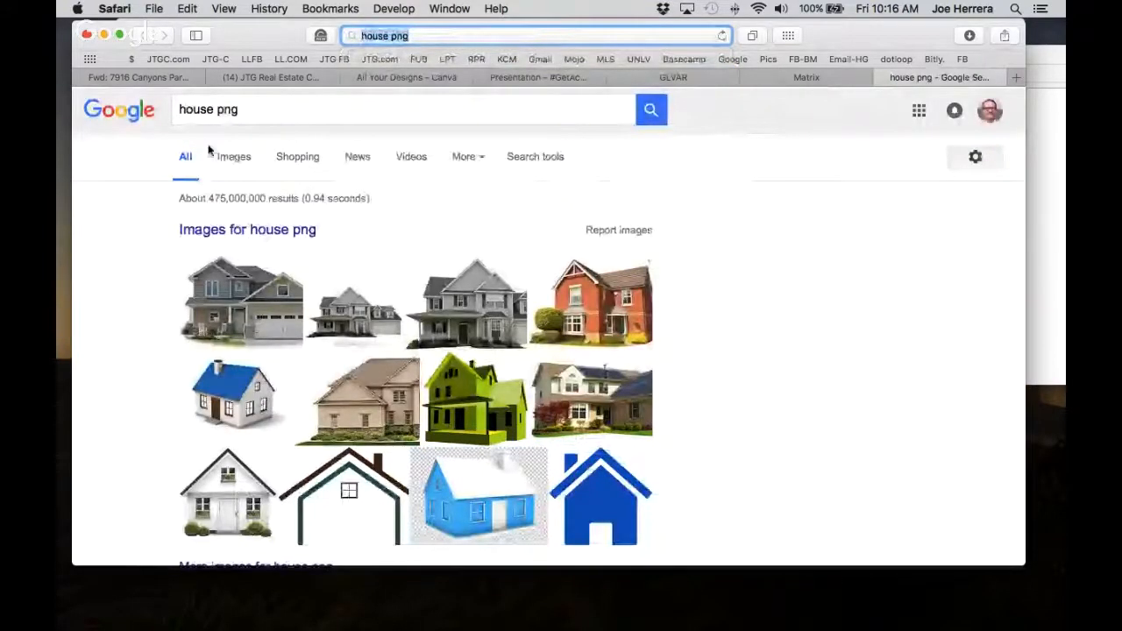
{"action": "left_click", "coordinate": [233, 157]}
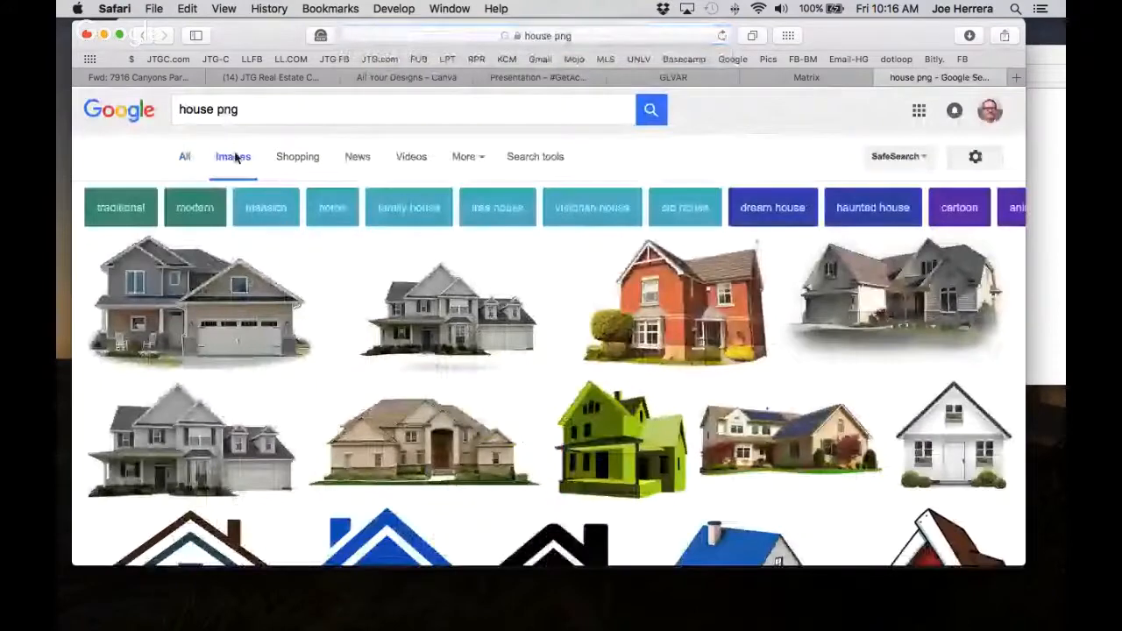
{"action": "scroll", "coordinate": [375, 330], "scroll_direction": "down", "scroll_amount": 5}
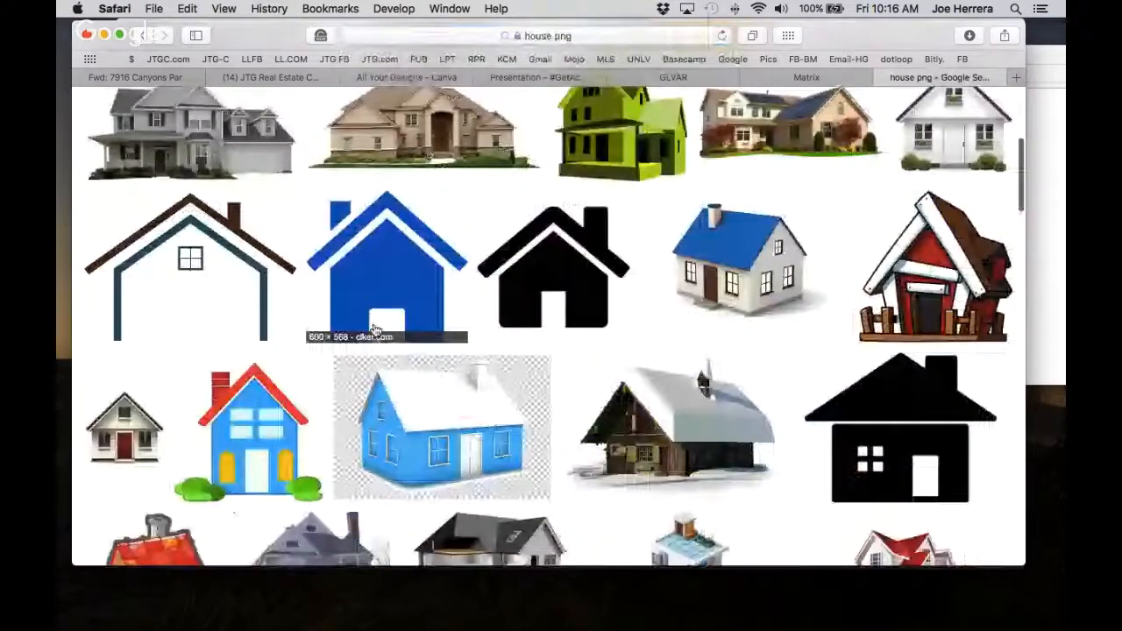
{"action": "left_click", "coordinate": [940, 255]}
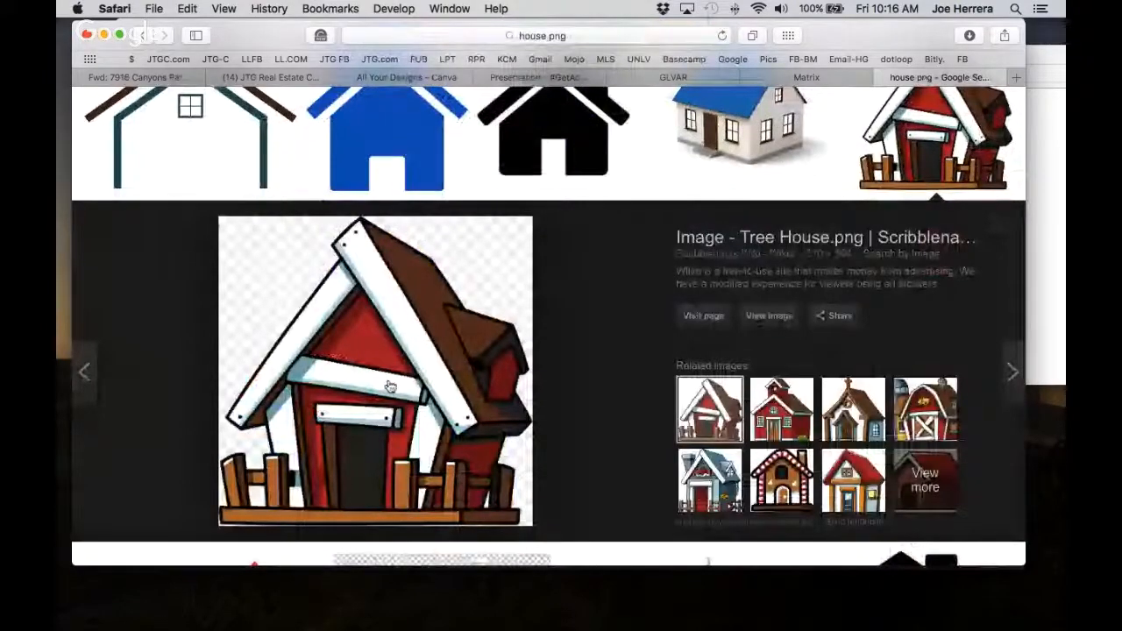
{"action": "left_click_drag", "start_coordinate": [390, 386], "coordinate": [826, 311]}
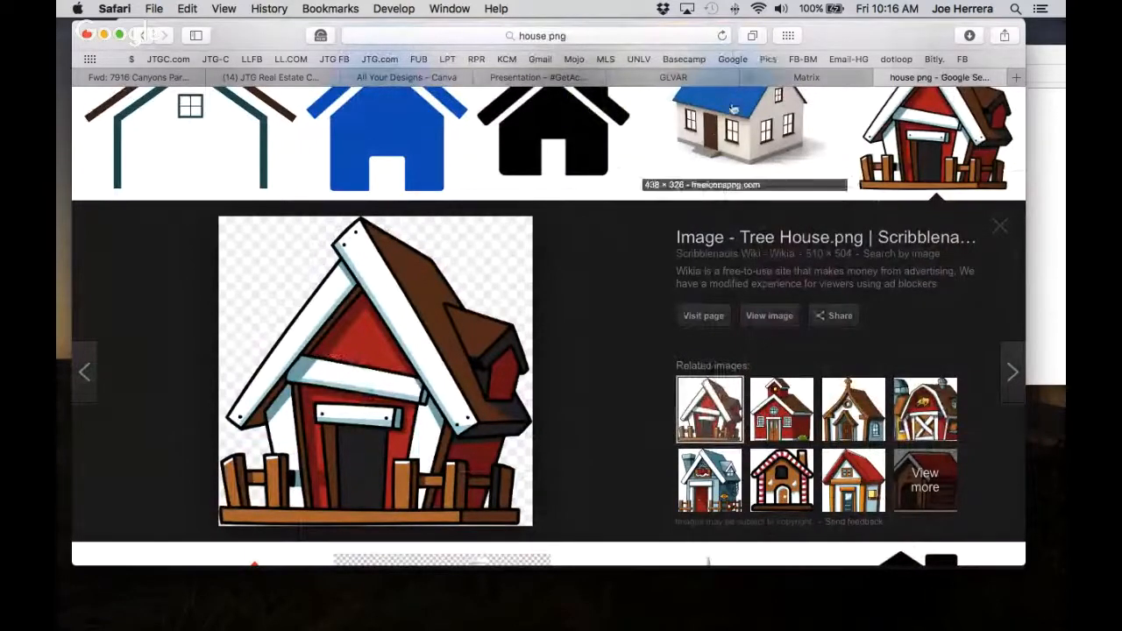
{"action": "left_click", "coordinate": [388, 78]}
{"action": "left_click", "coordinate": [523, 77]}
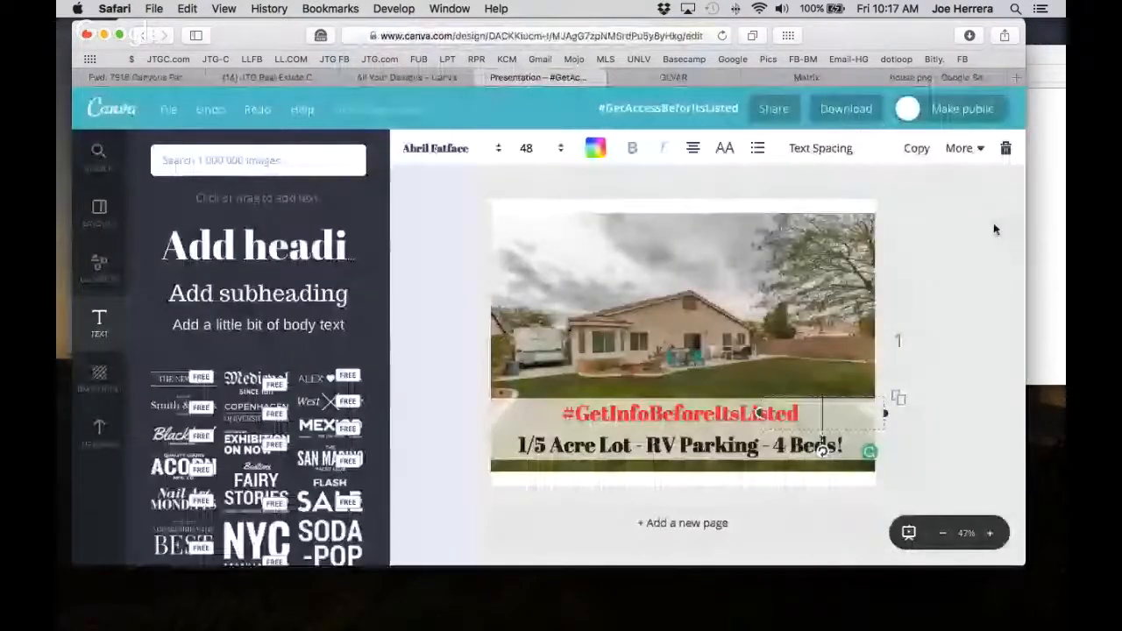
Add the red tree house upload, shrink it to an icon, and place it left of the headline.
{"action": "left_click", "coordinate": [99, 433]}
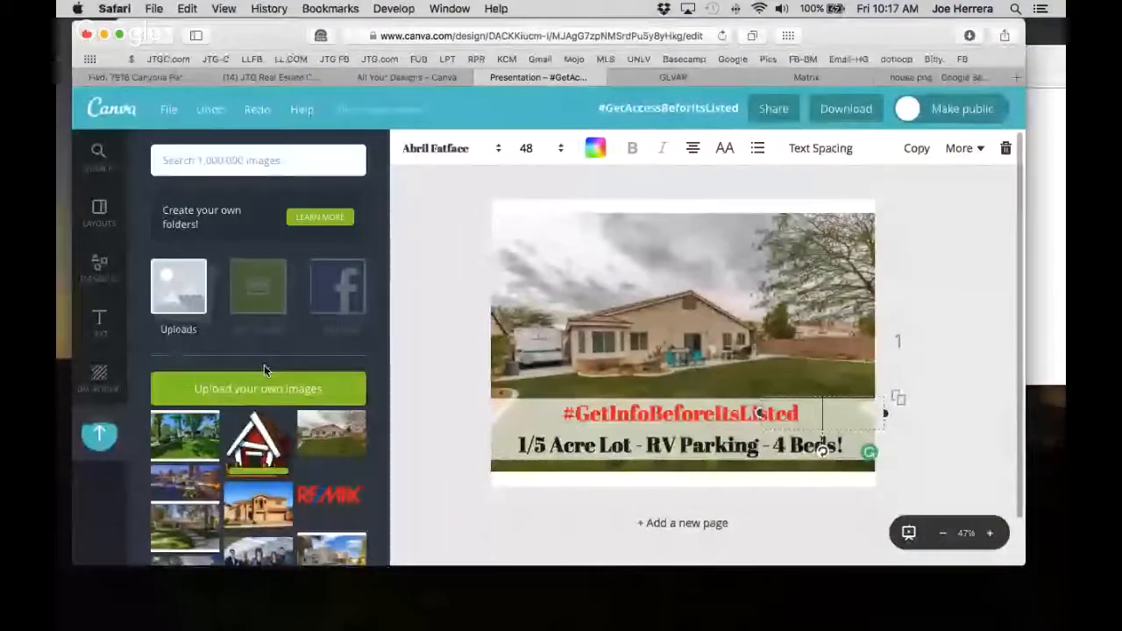
{"action": "left_click", "coordinate": [262, 449]}
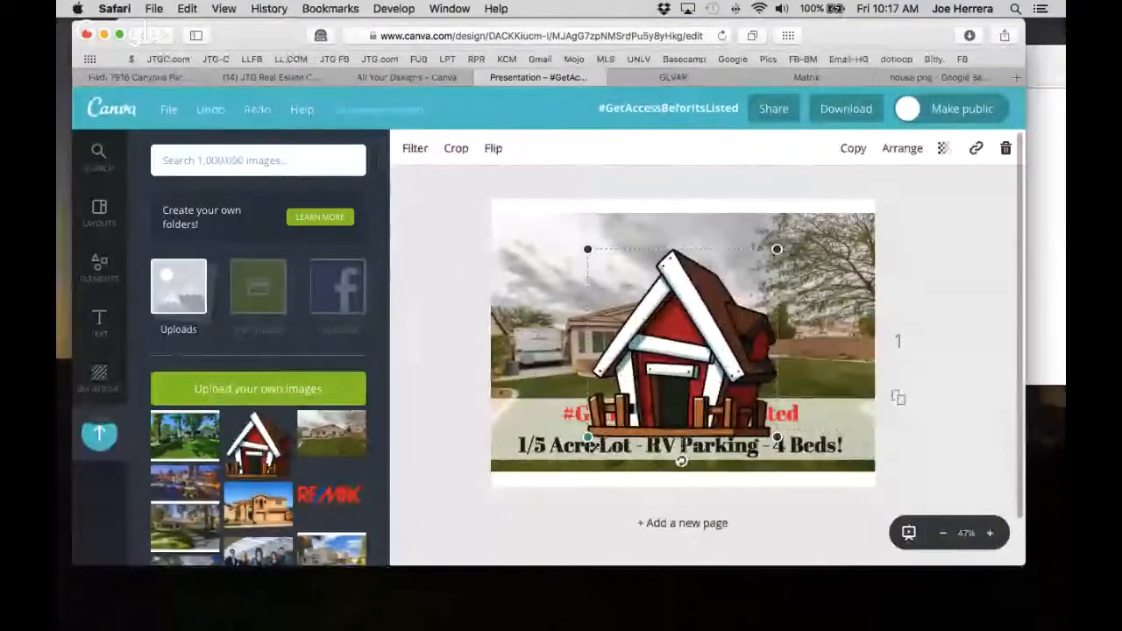
{"action": "left_click_drag", "start_coordinate": [586, 438], "coordinate": [528, 413]}
{"action": "left_click", "coordinate": [605, 314]}
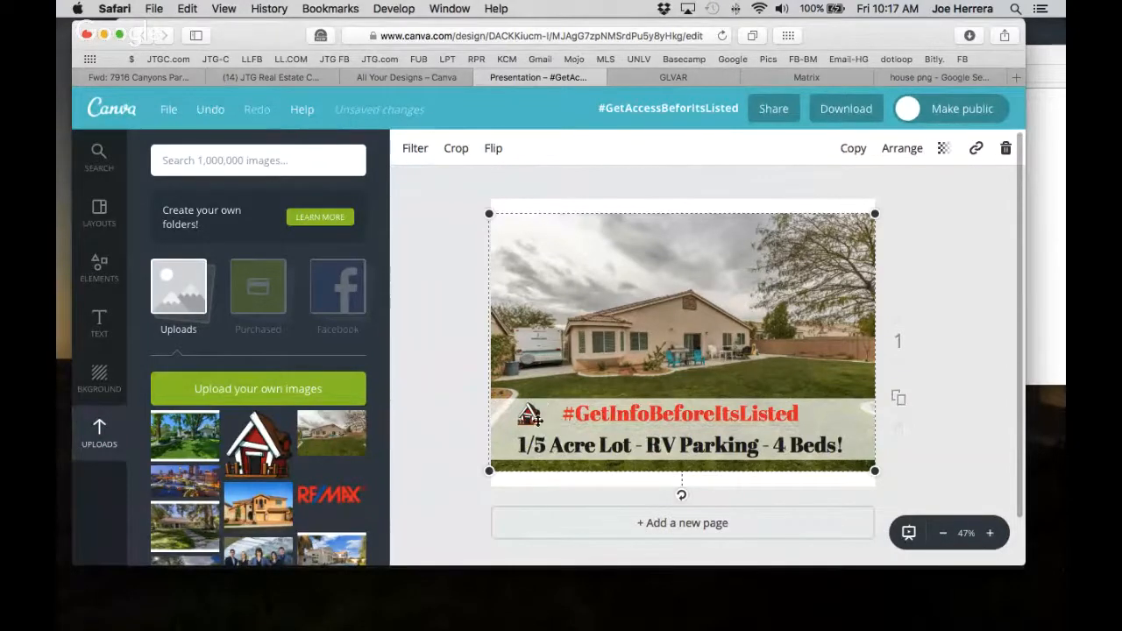
{"action": "left_click", "coordinate": [269, 161]}
Search for 'heart' graphics, add a red heart, and shrink it to a small accent.
{"action": "type", "text": "heart"}
{"action": "key", "text": "Return"}
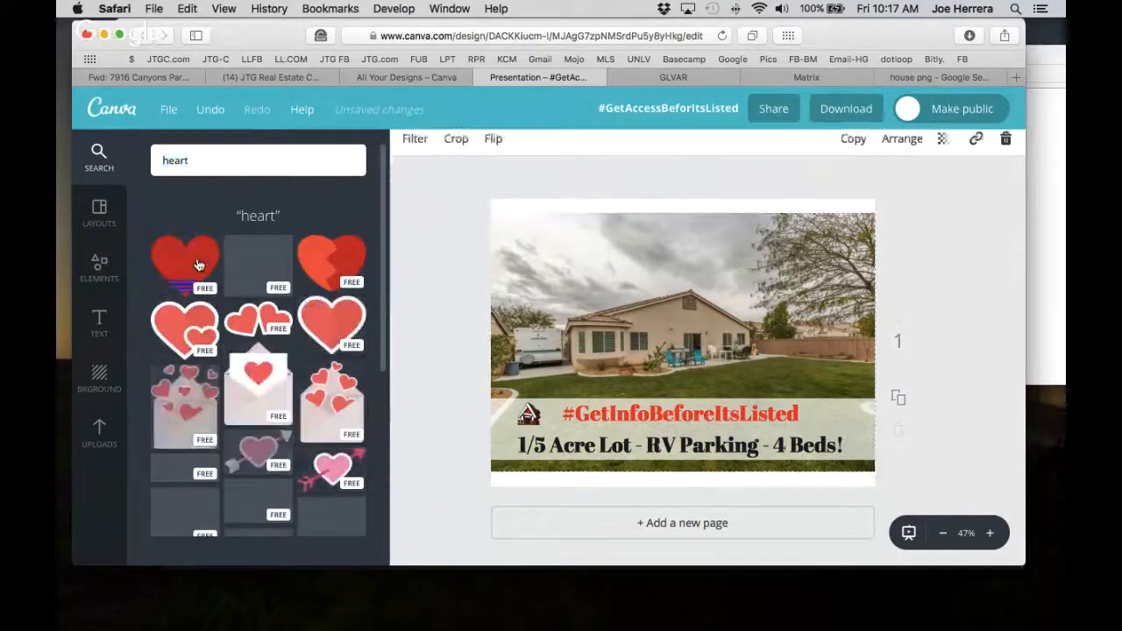
{"action": "left_click", "coordinate": [198, 265]}
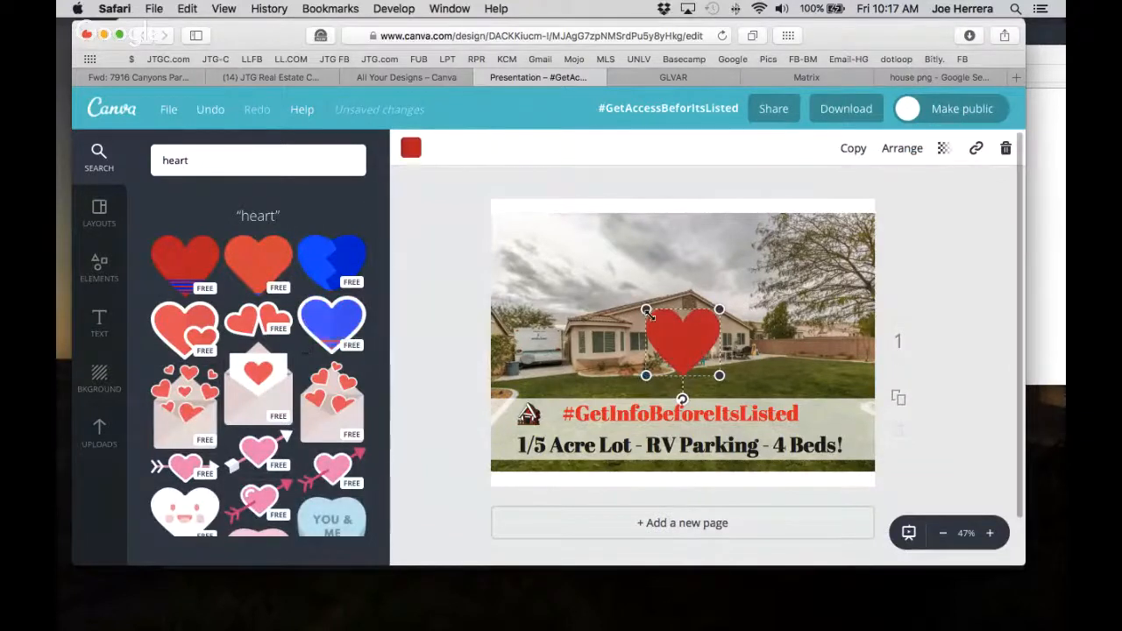
{"action": "left_click_drag", "start_coordinate": [645, 375], "coordinate": [827, 417]}
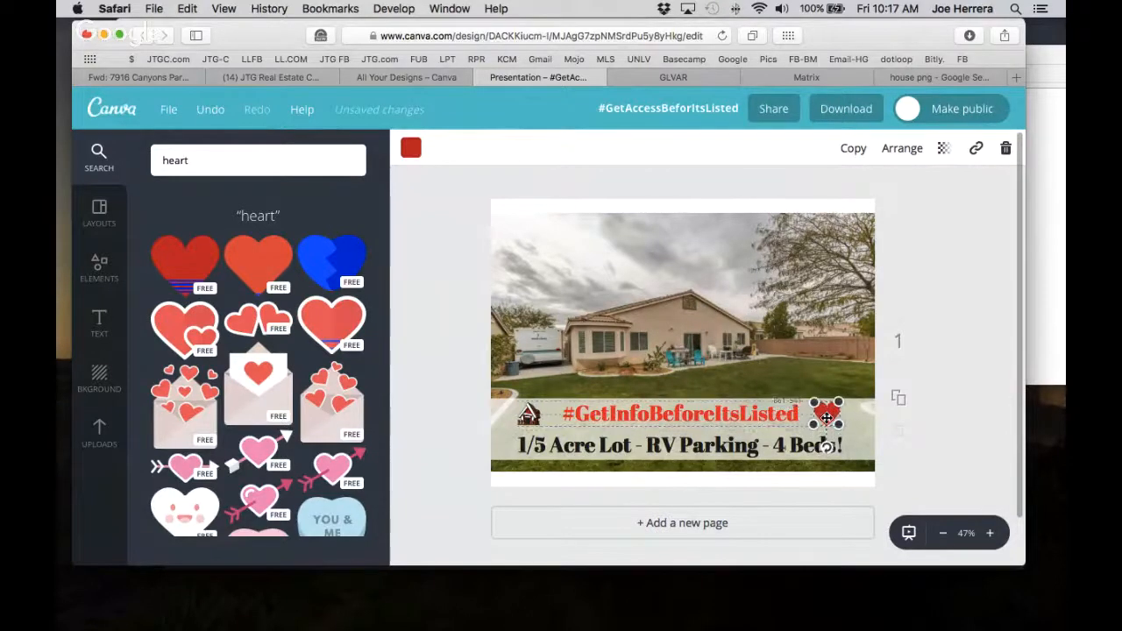
Make the house icon in the banner slightly larger, then clear the selection.
{"action": "left_click", "coordinate": [527, 415]}
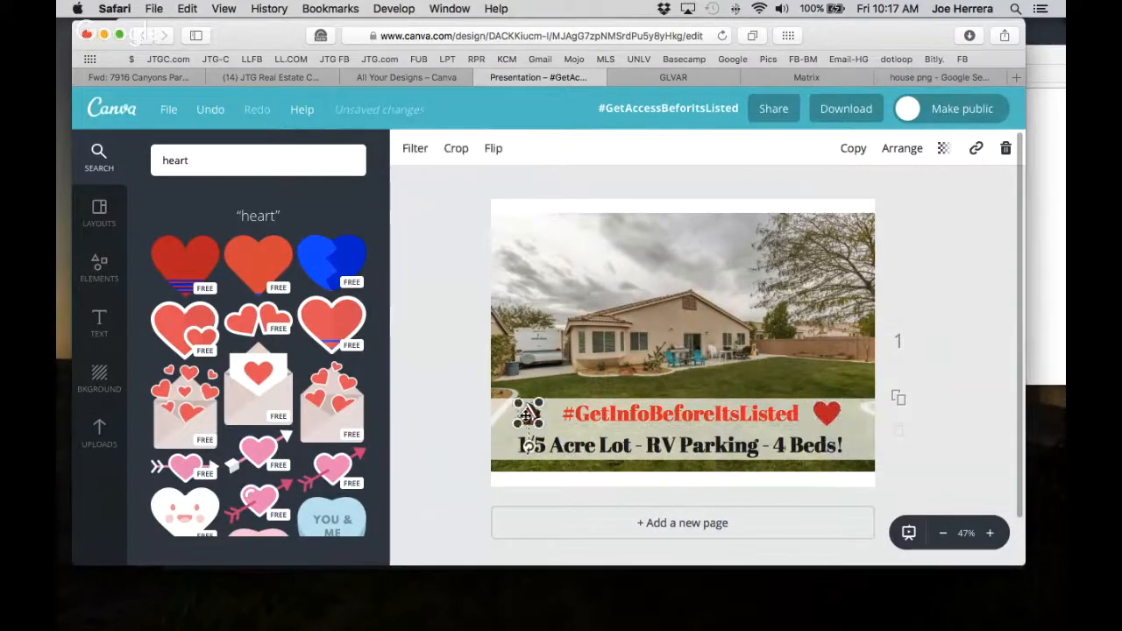
{"action": "mouse_move", "coordinate": [519, 422]}
{"action": "left_mouse_down"}
{"action": "mouse_move", "coordinate": [510, 429]}
{"action": "mouse_move", "coordinate": [537, 416]}
{"action": "left_mouse_up"}
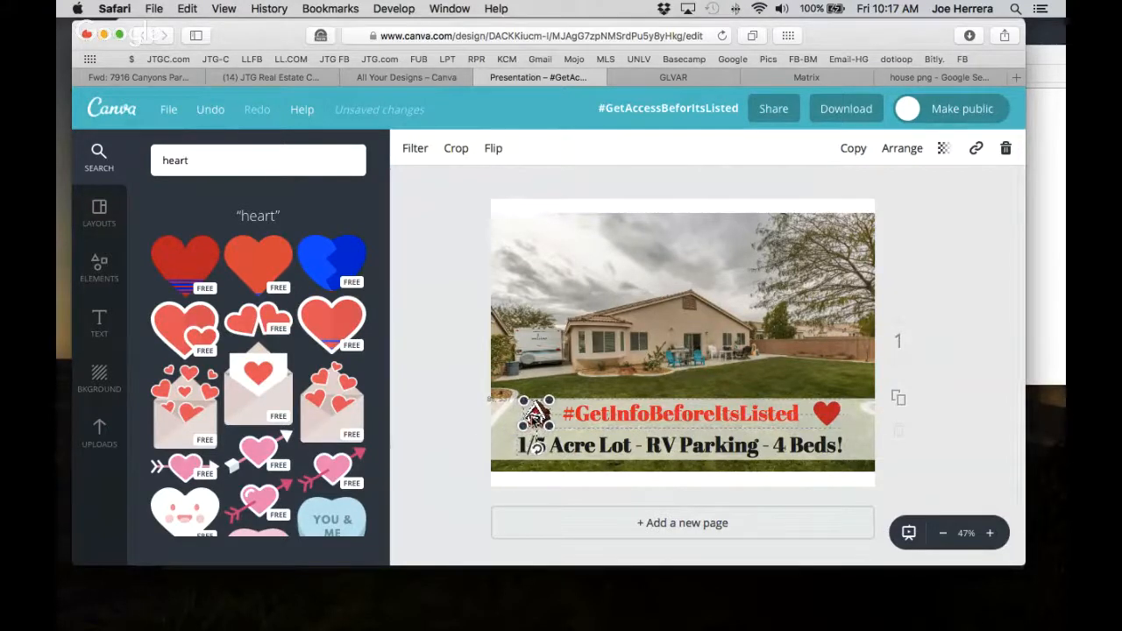
{"action": "left_click", "coordinate": [650, 317]}
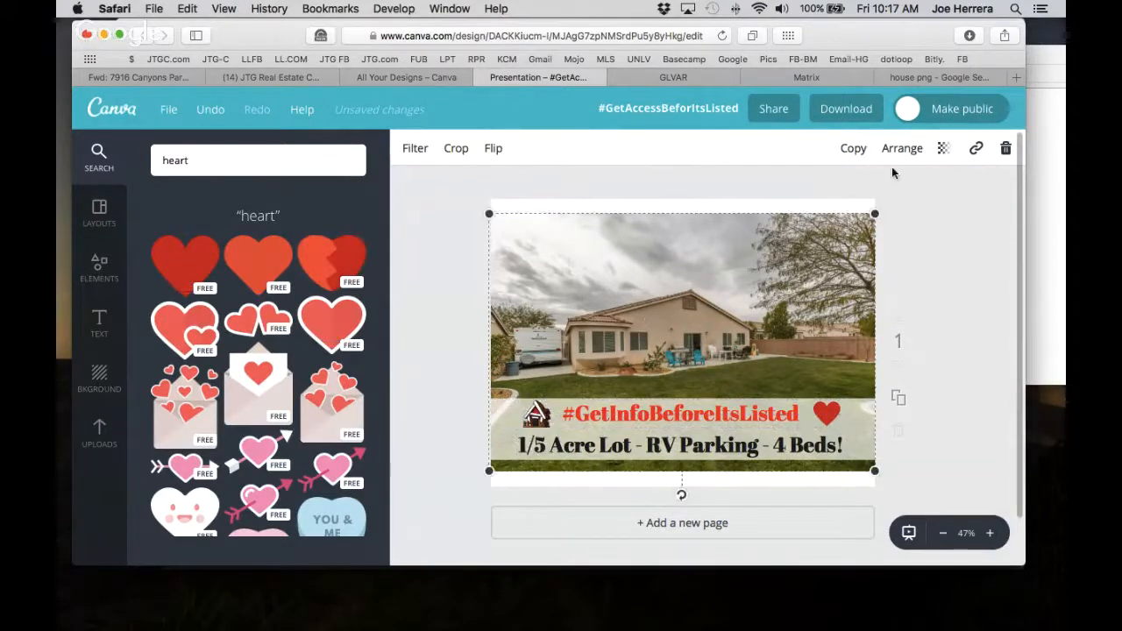
{"action": "left_click", "coordinate": [950, 260]}
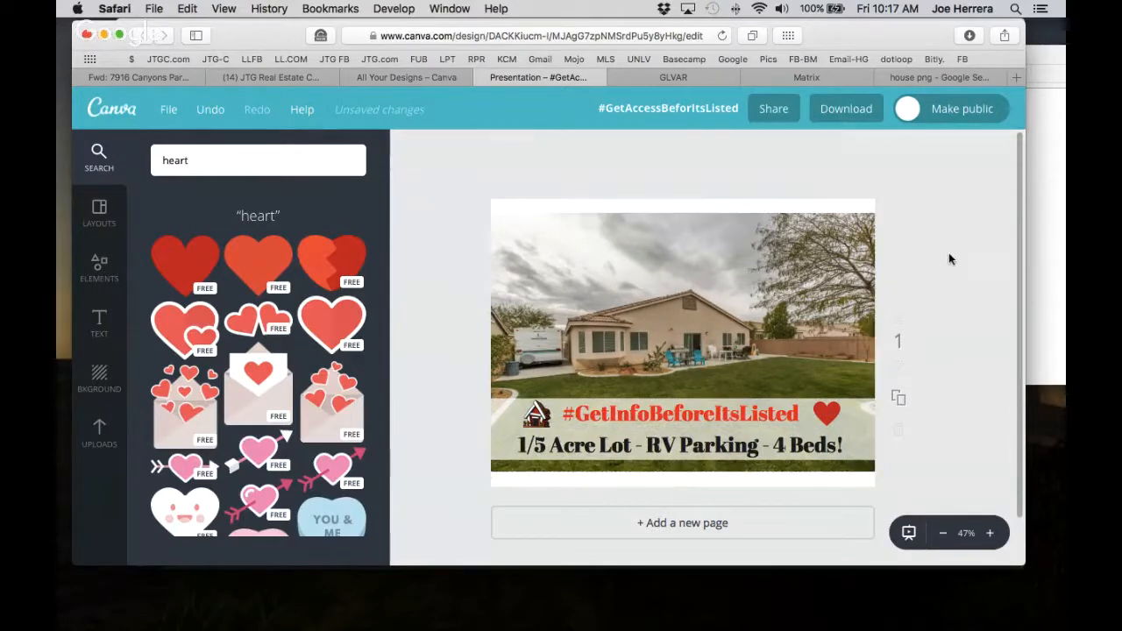
Download the design as a PNG and confirm it in Safari's recent downloads list.
{"action": "left_click", "coordinate": [846, 117]}
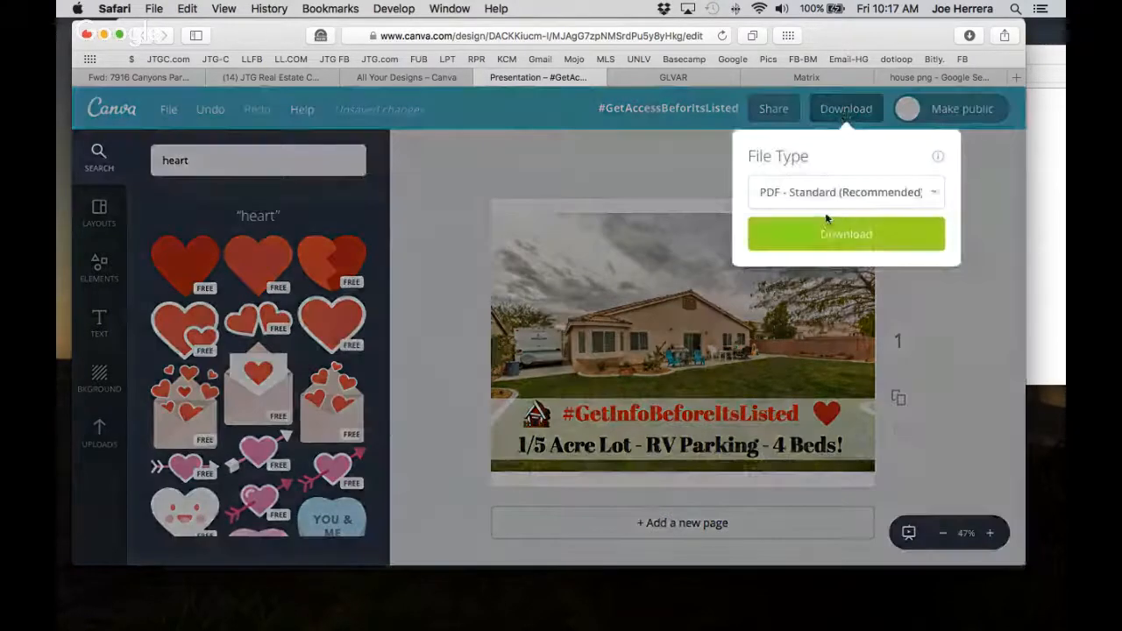
{"action": "left_click", "coordinate": [826, 194]}
{"action": "left_click", "coordinate": [789, 178]}
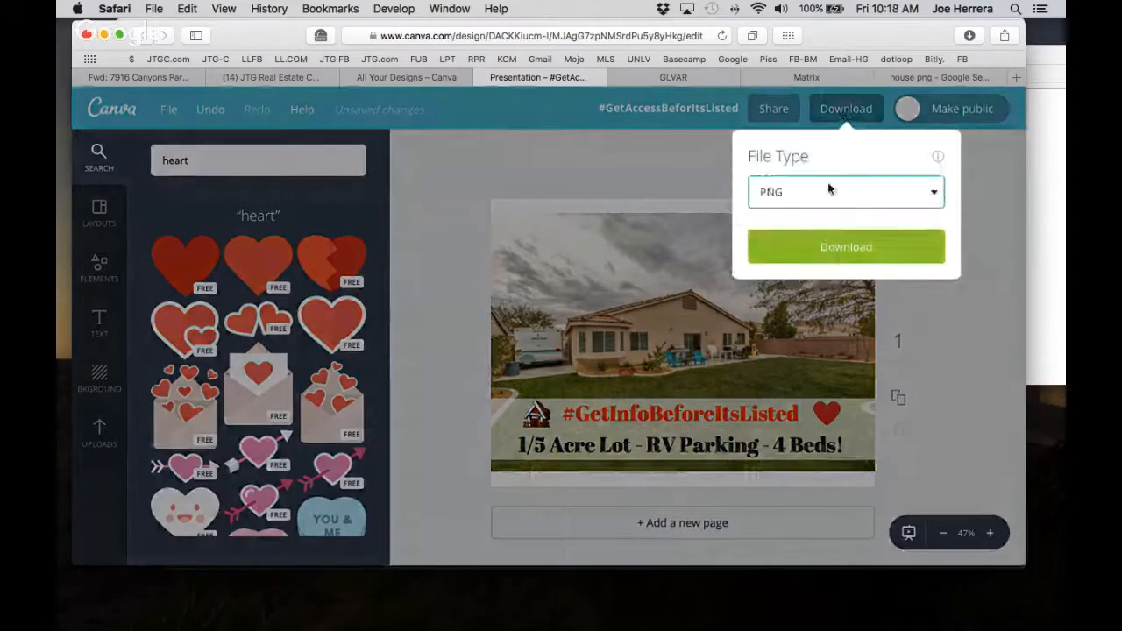
{"action": "left_click", "coordinate": [837, 293]}
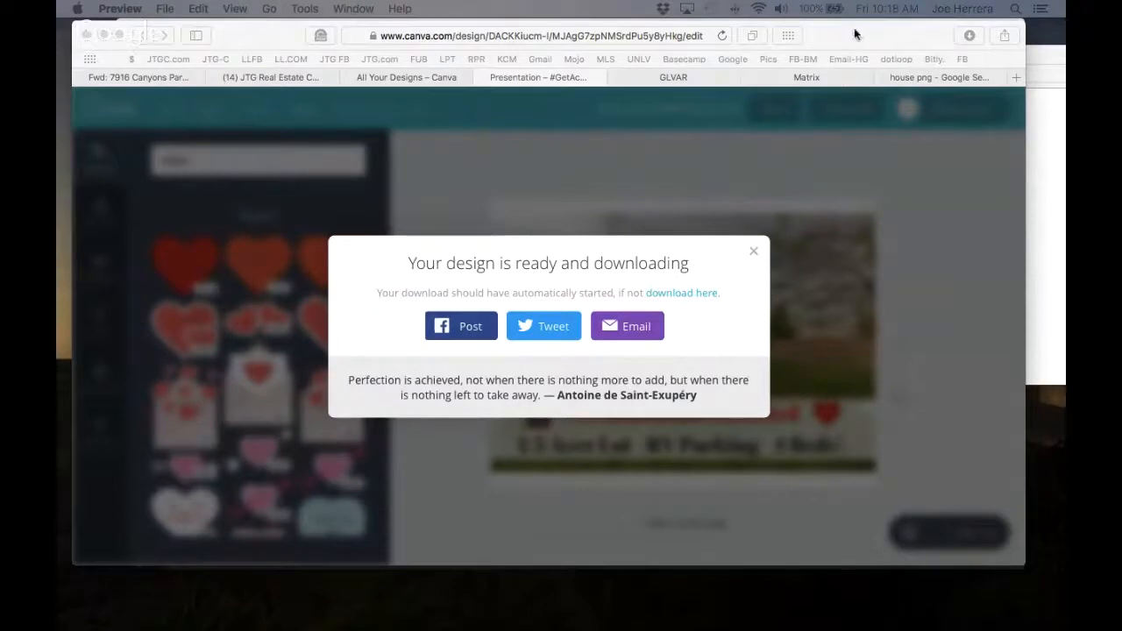
{"action": "left_click", "coordinate": [970, 35]}
{"action": "left_click", "coordinate": [970, 35]}
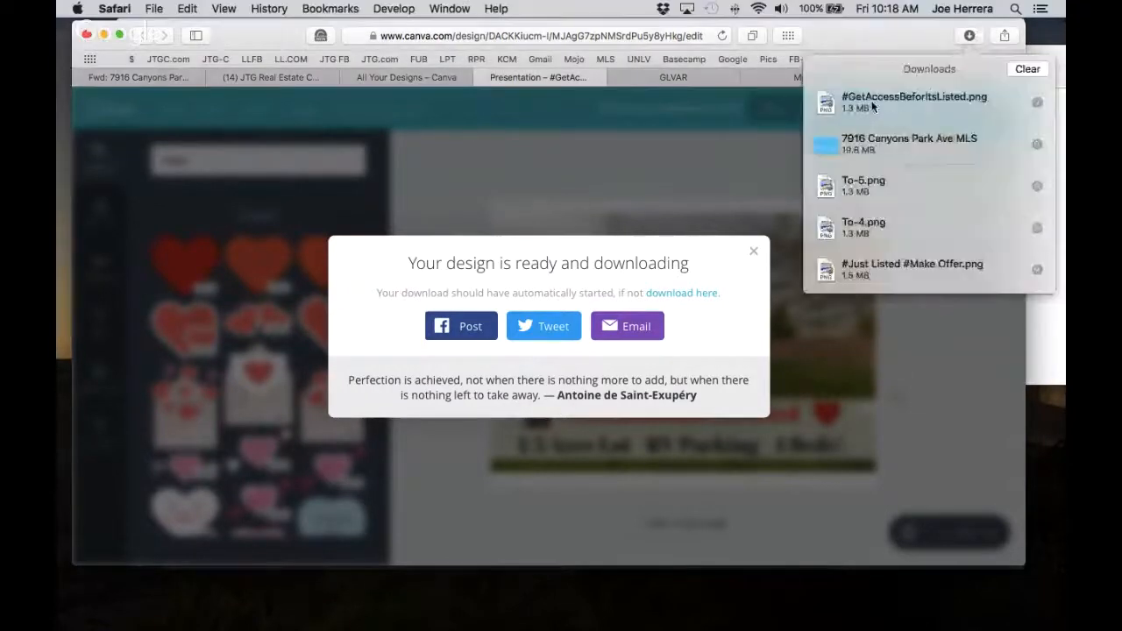
{"action": "left_click", "coordinate": [970, 34]}
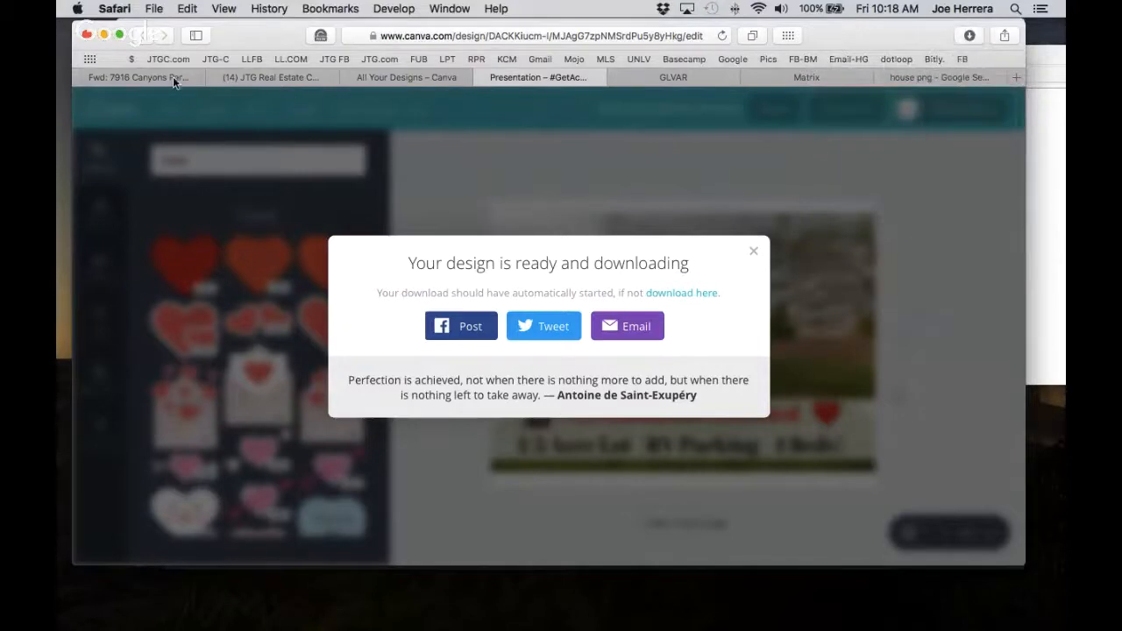
Switch to the Google Hangouts broadcast window and open its Cameraman settings.
{"action": "key", "text": "ctrl+Up"}
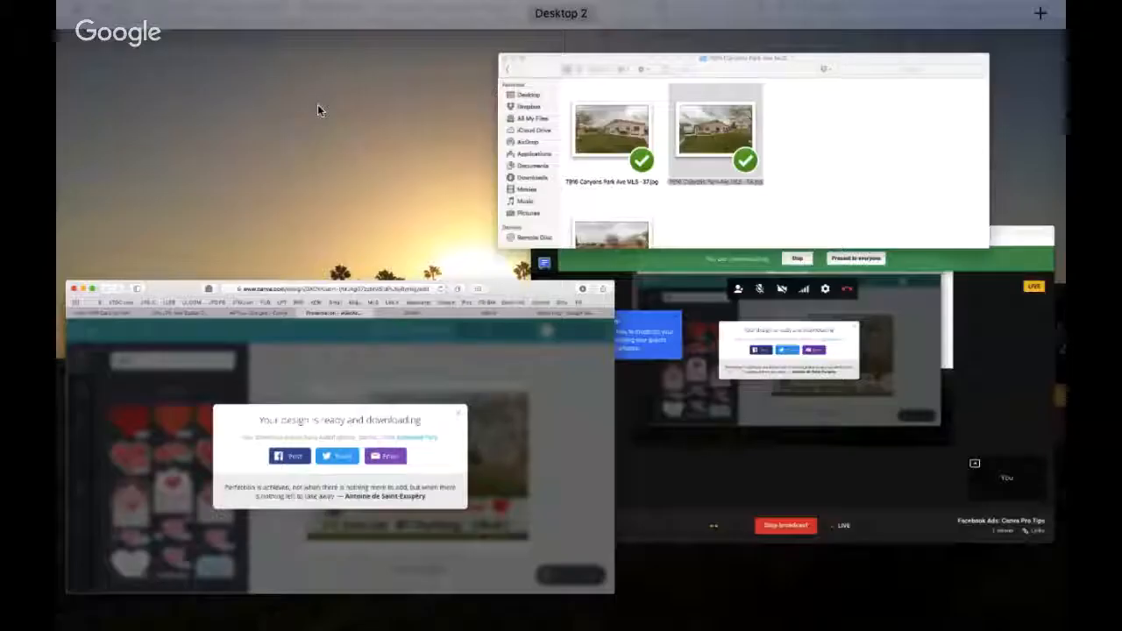
{"action": "left_click", "coordinate": [693, 313]}
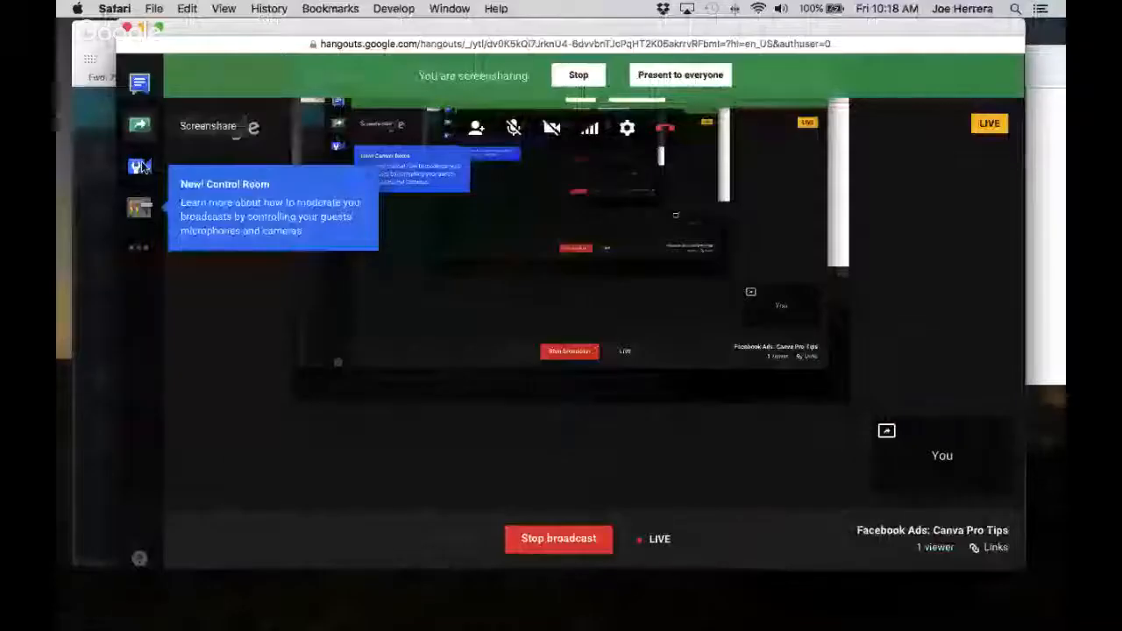
{"action": "left_click", "coordinate": [139, 166]}
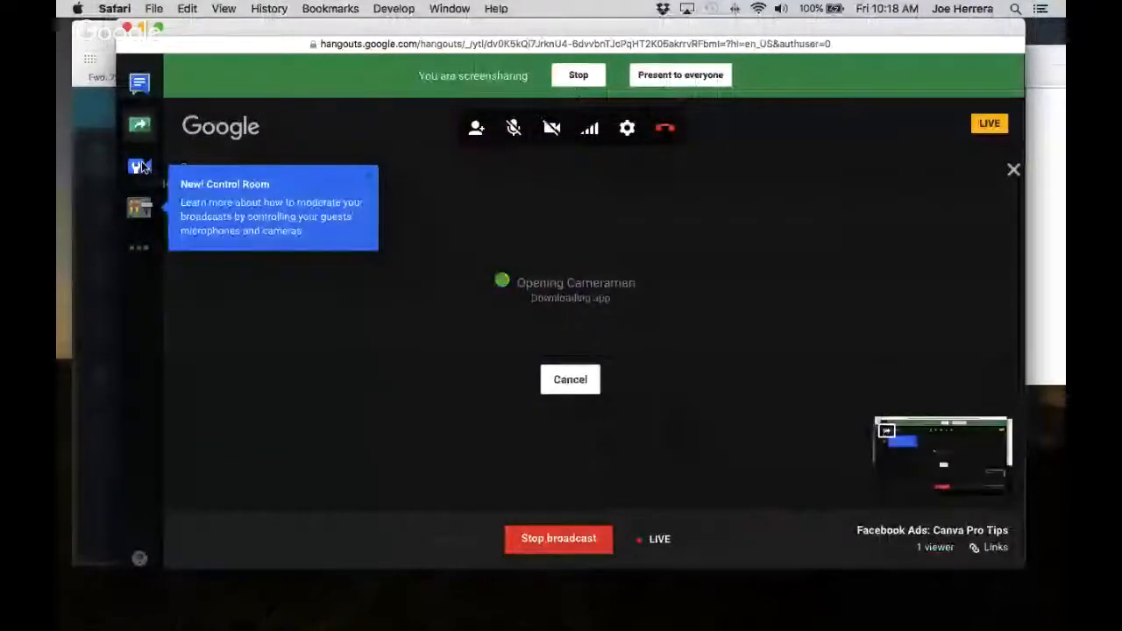